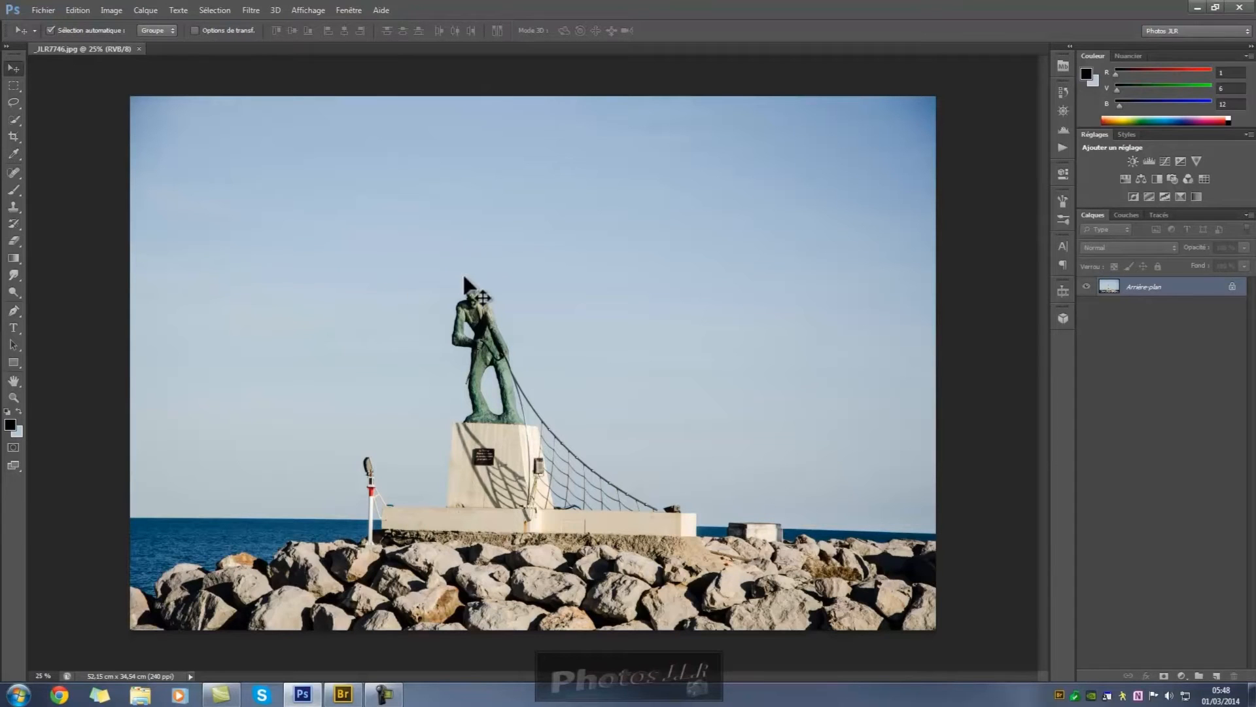
- Erase the statue on the locked Arrière-plan layer, swap the foreground and background colours, and erase the same area again
left_click(14, 240)
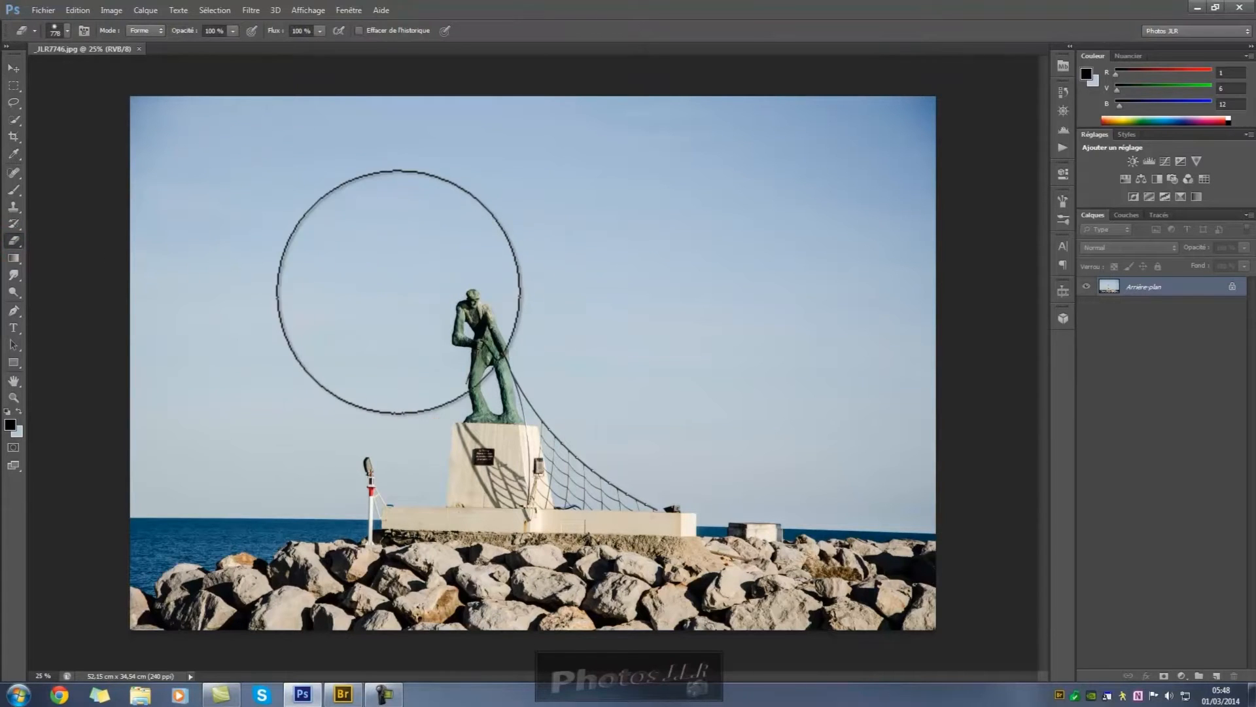
mouse_move(419, 295)
left_mouse_down()
mouse_move(474, 301)
mouse_move(457, 314)
mouse_move(485, 320)
mouse_move(524, 316)
left_mouse_up()
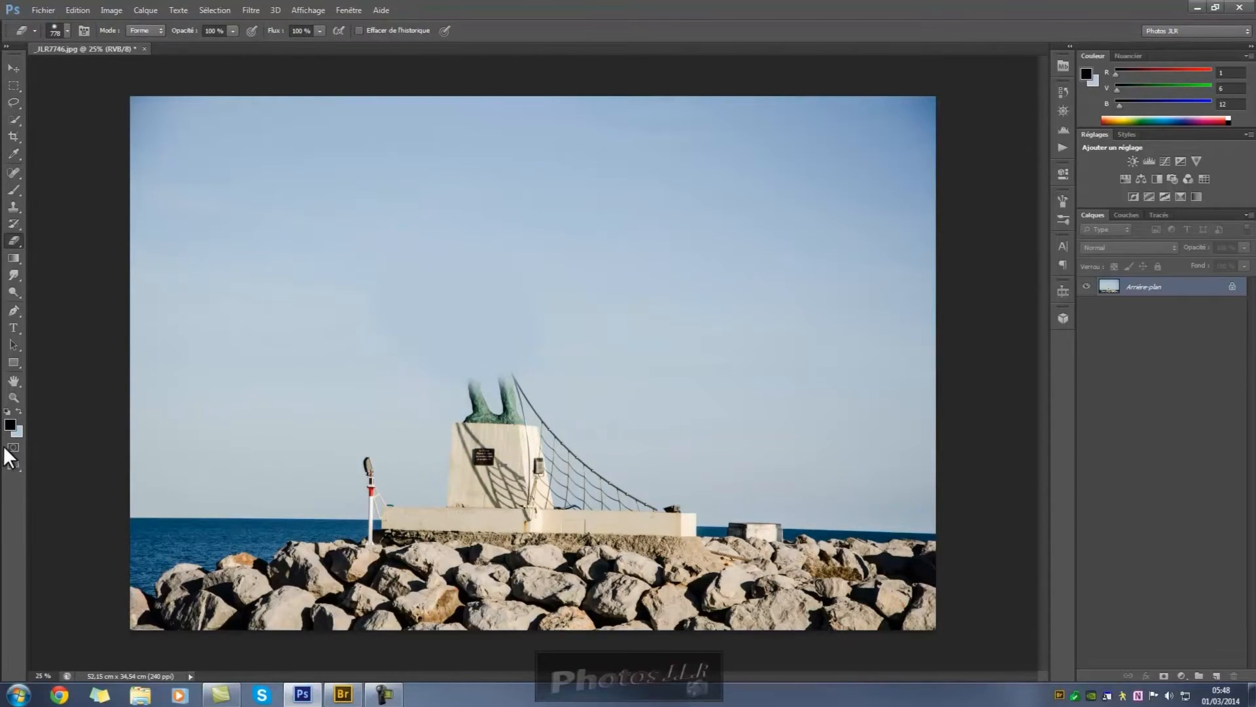
left_click(18, 408)
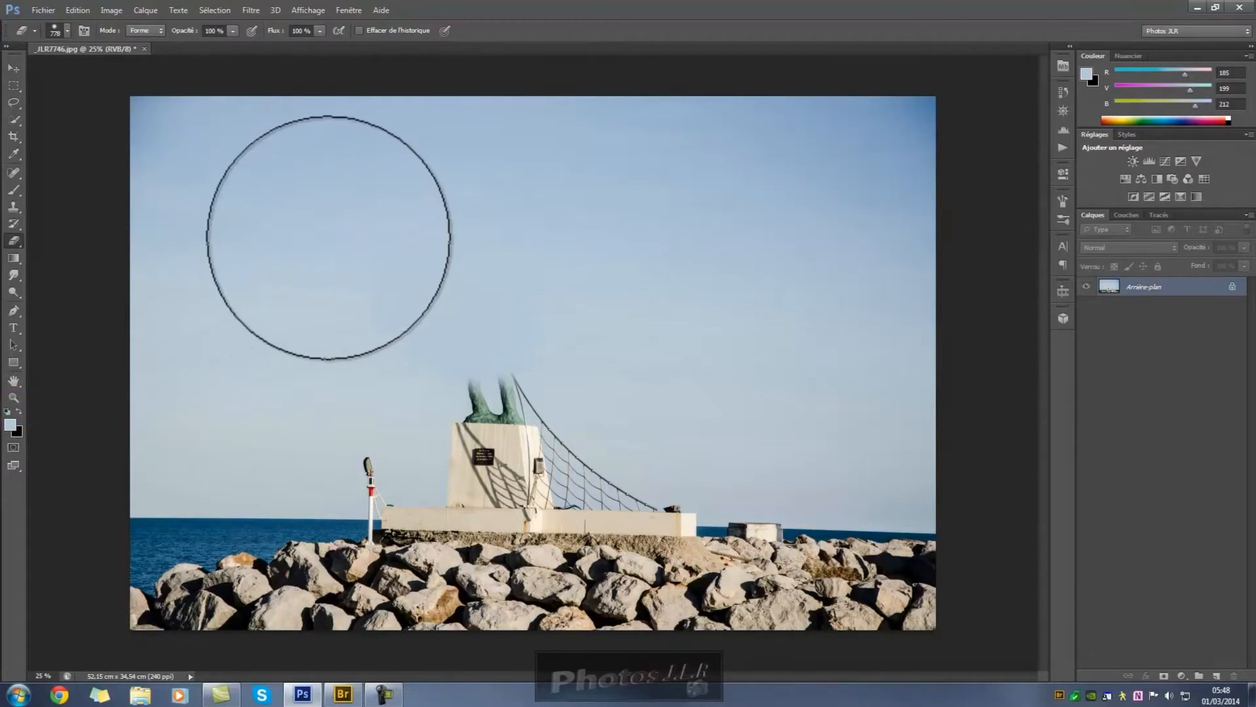
left_click_drag(443, 328, 472, 332)
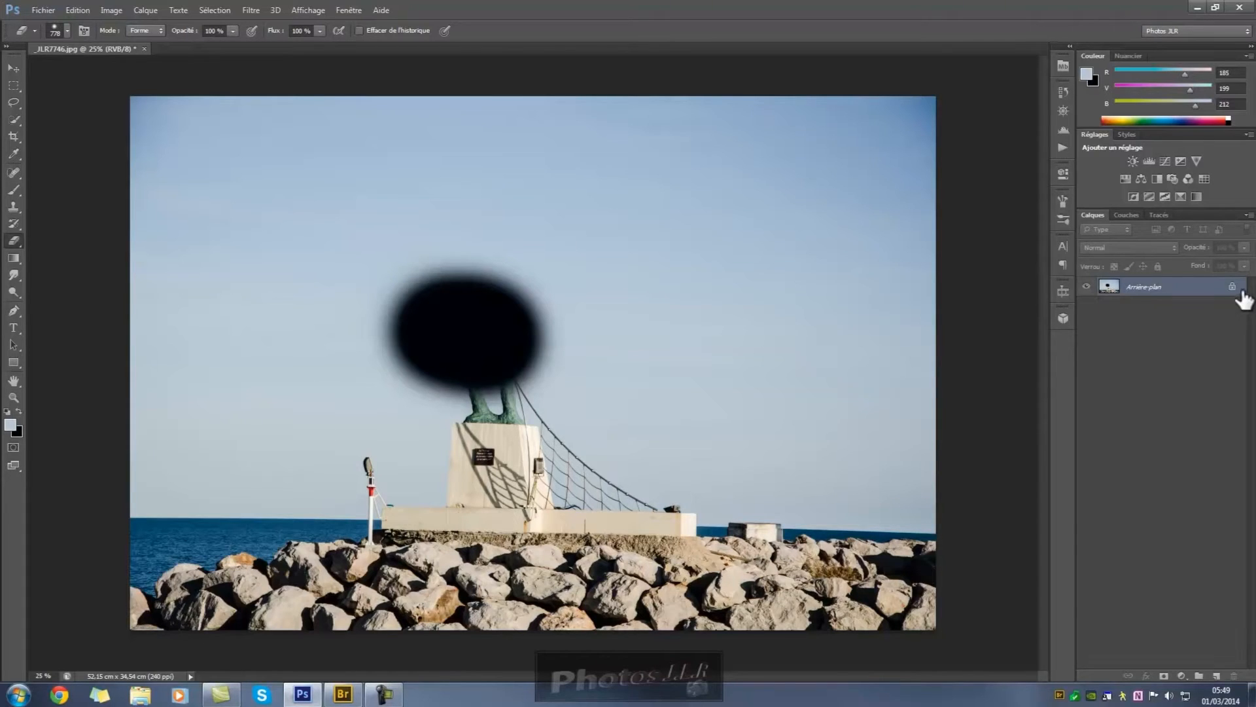
- Convert the locked Arrière-plan into the regular layer Calque 0 and erase the black patch and the statue's legs
mouse_move(1233, 288)
left_mouse_down()
mouse_move(1235, 678)
mouse_move(1203, 469)
mouse_move(1203, 365)
mouse_move(1222, 304)
left_mouse_up()
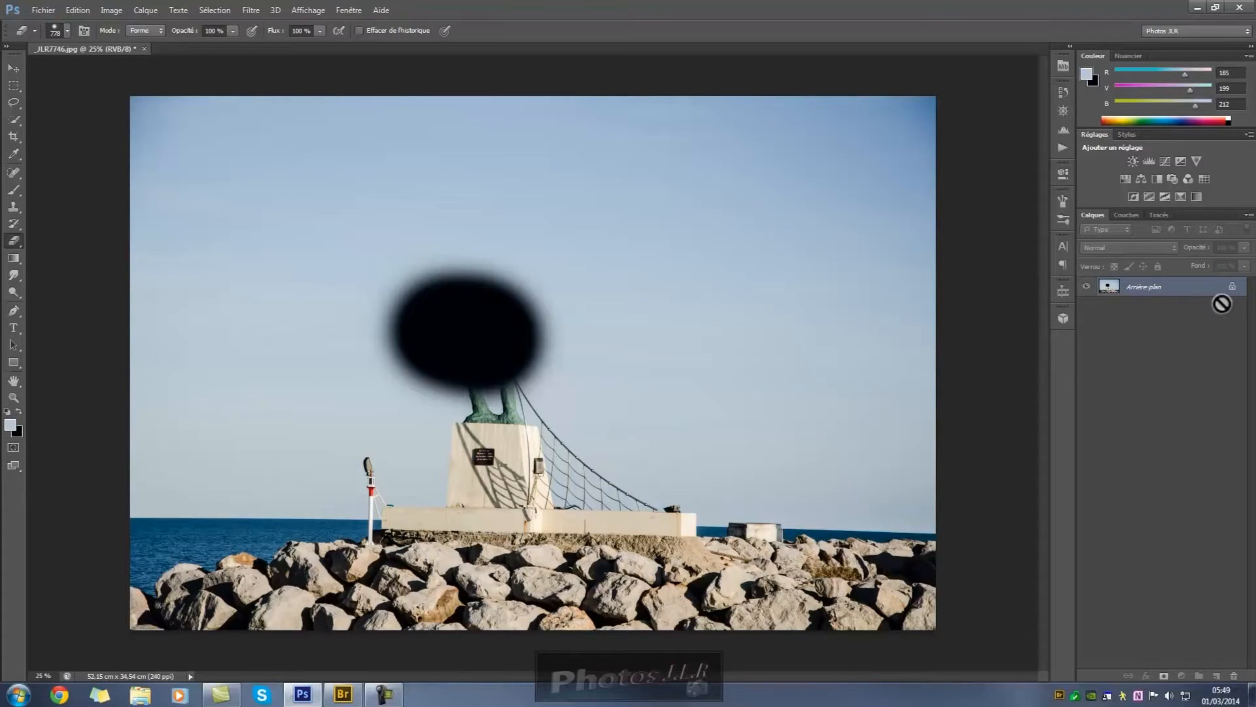
double_click(1108, 291)
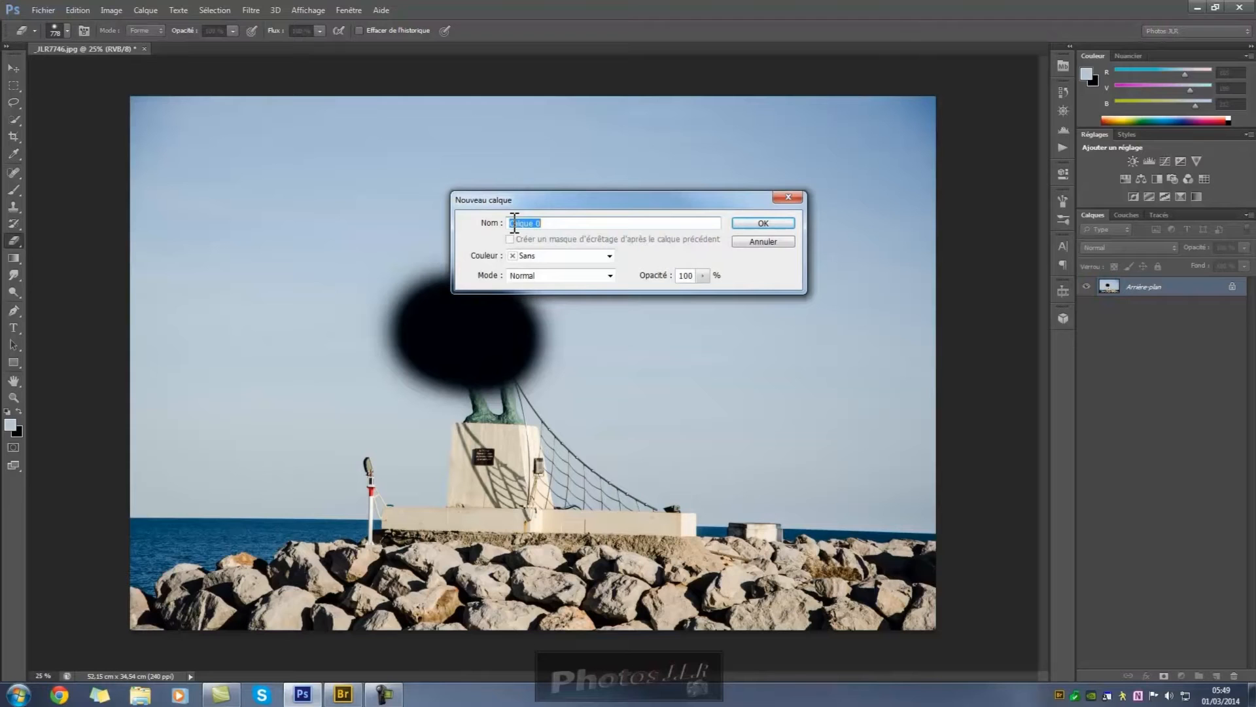
left_click(776, 223)
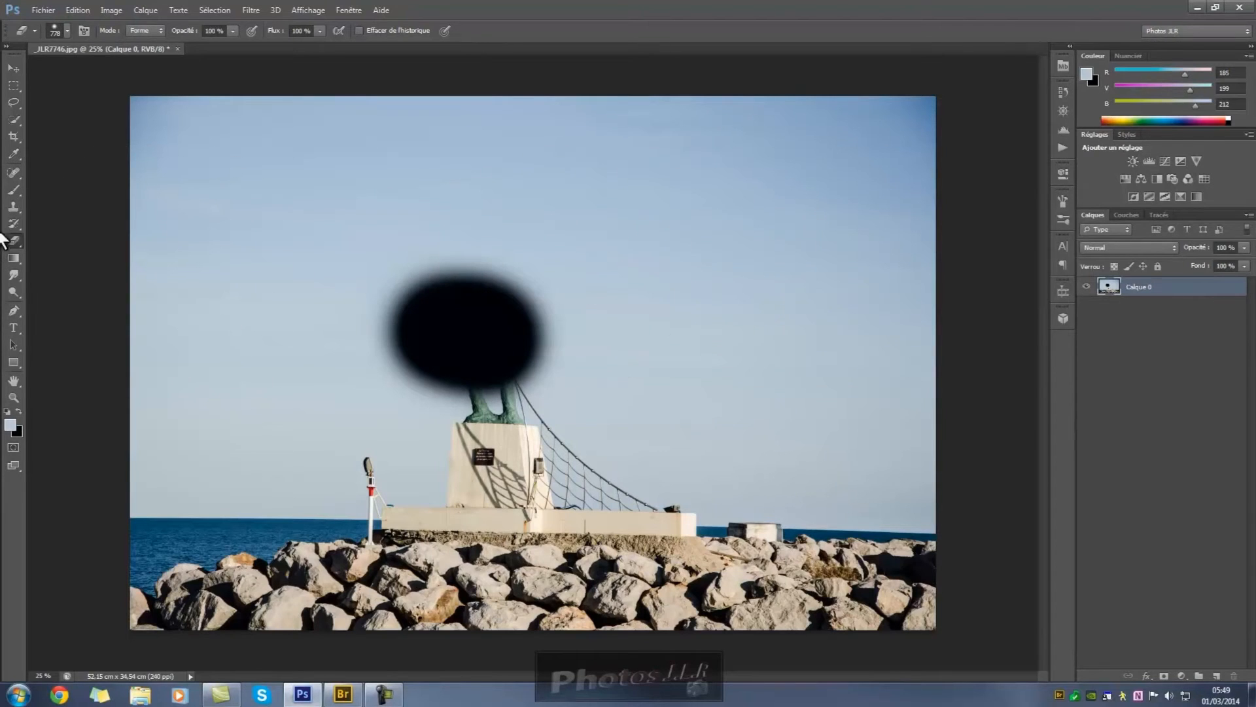
mouse_move(419, 310)
left_mouse_down()
mouse_move(488, 312)
mouse_move(442, 316)
mouse_move(504, 328)
mouse_move(480, 349)
mouse_move(491, 380)
left_mouse_up()
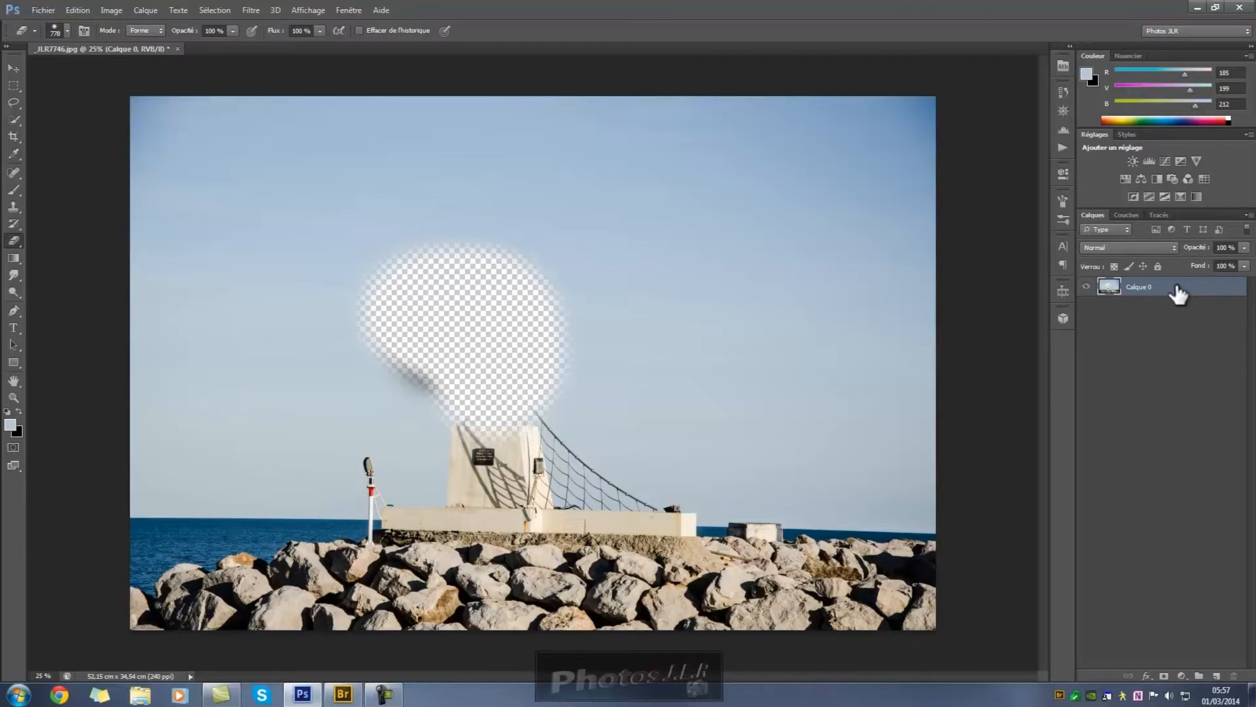
- Restore the photo to its originally opened state from the _JLR7746.jpg history snapshot
left_click(1063, 92)
left_click_drag(1044, 123, 1040, 95)
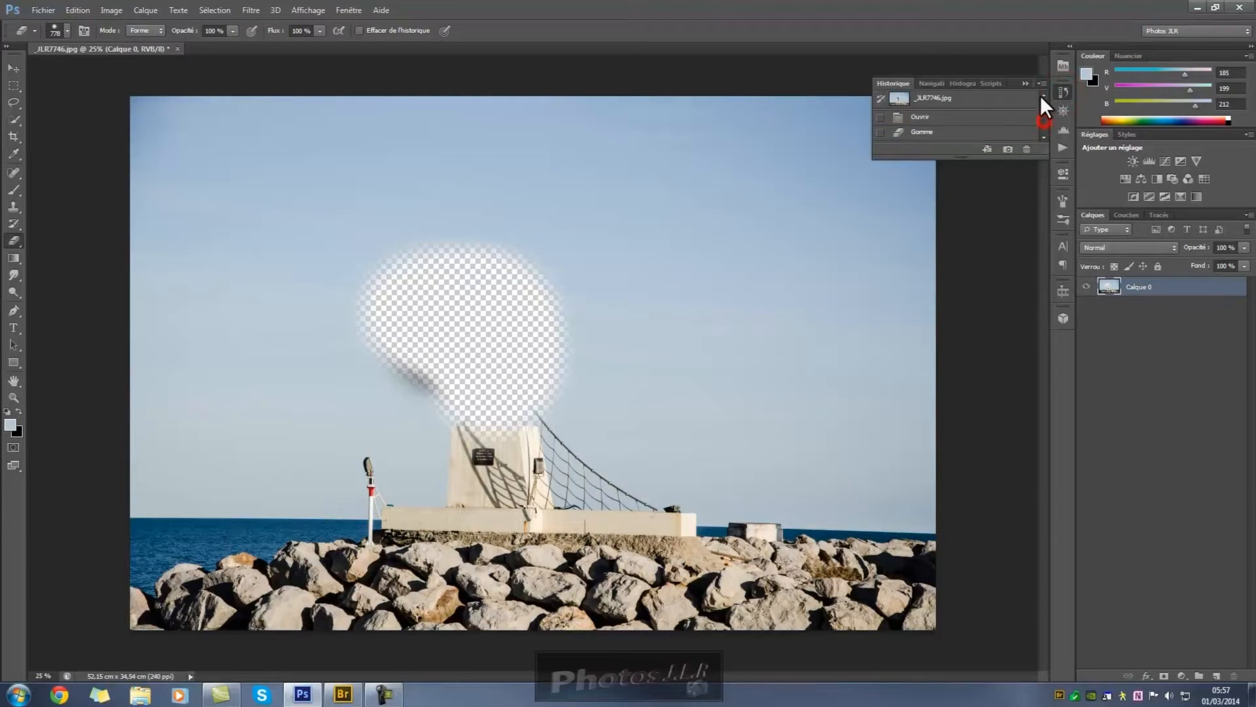
left_click(936, 99)
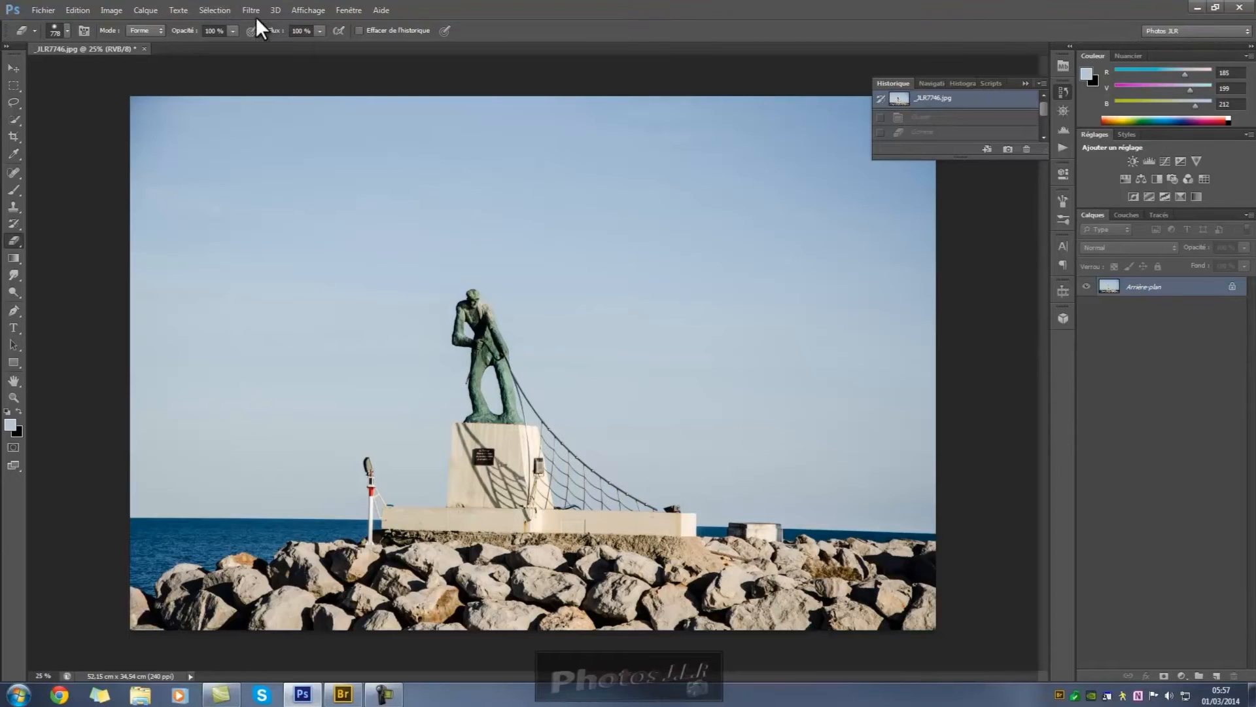
- Duplicate the Arrière-plan layer directly in the layer stack
left_click(148, 10)
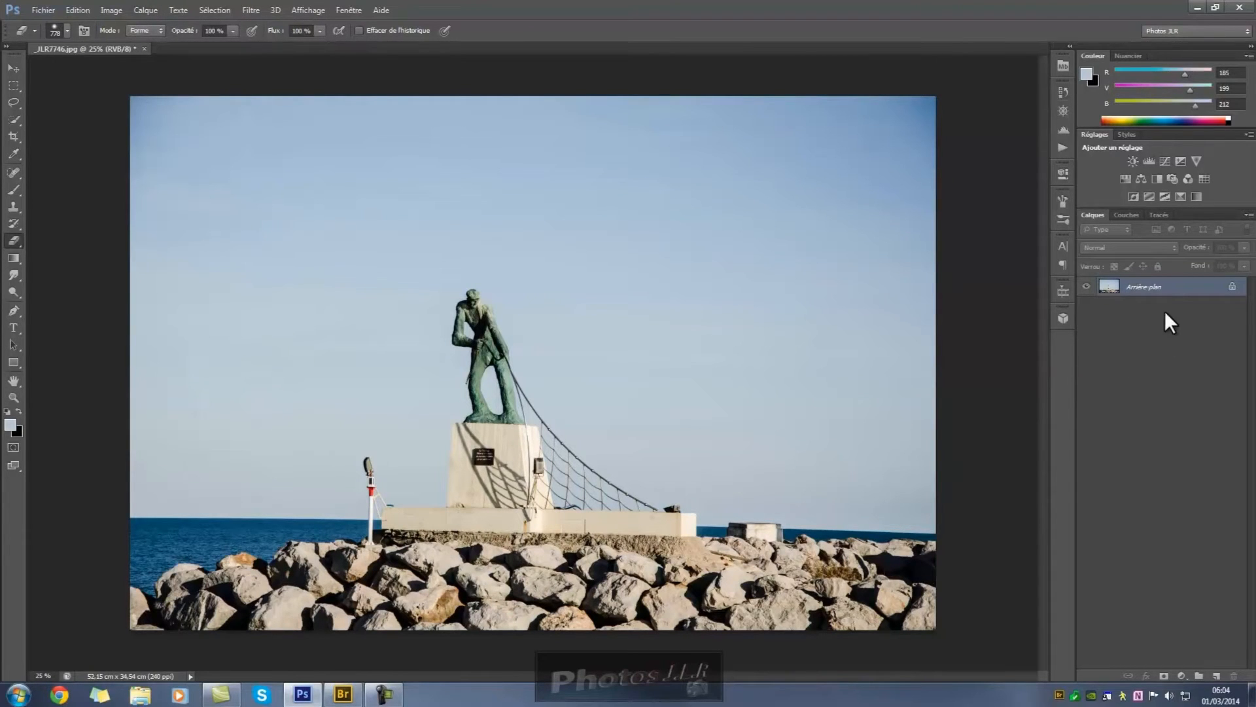
left_click_drag(1170, 292, 1219, 677)
right_click(1219, 677)
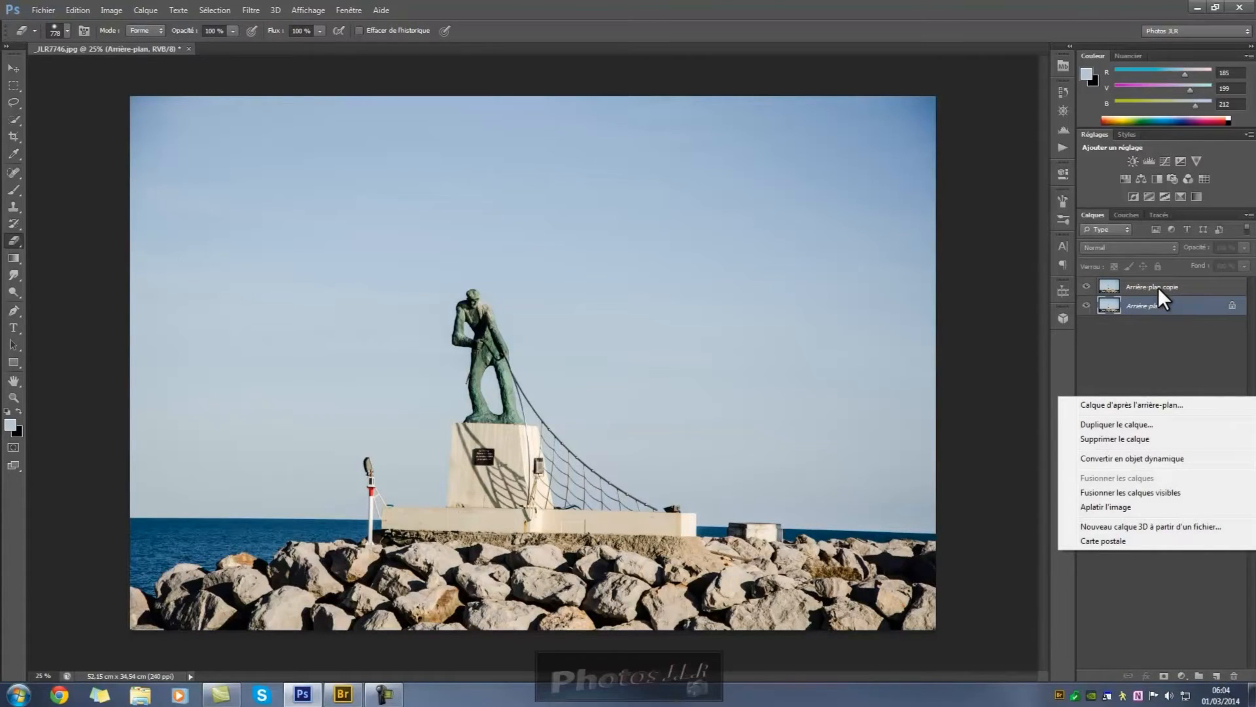
left_click(1185, 374)
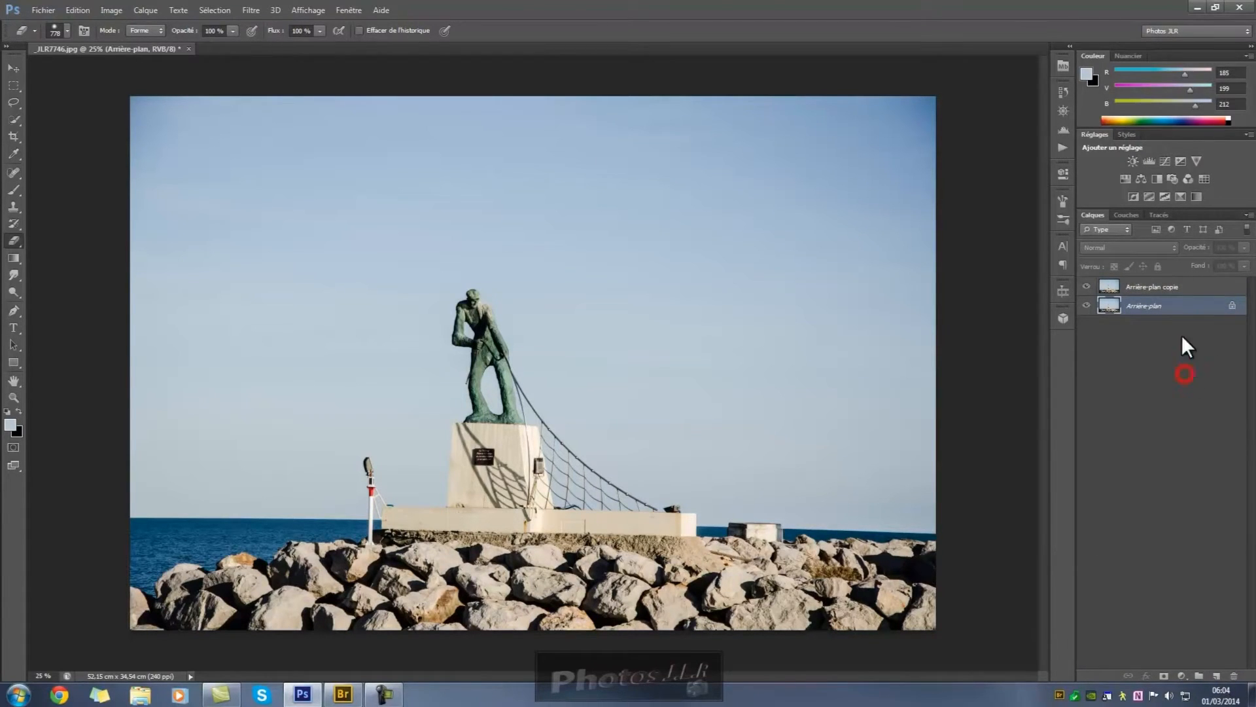
- Delete the Arrière-plan copie layer and confirm its removal
left_click(1159, 289)
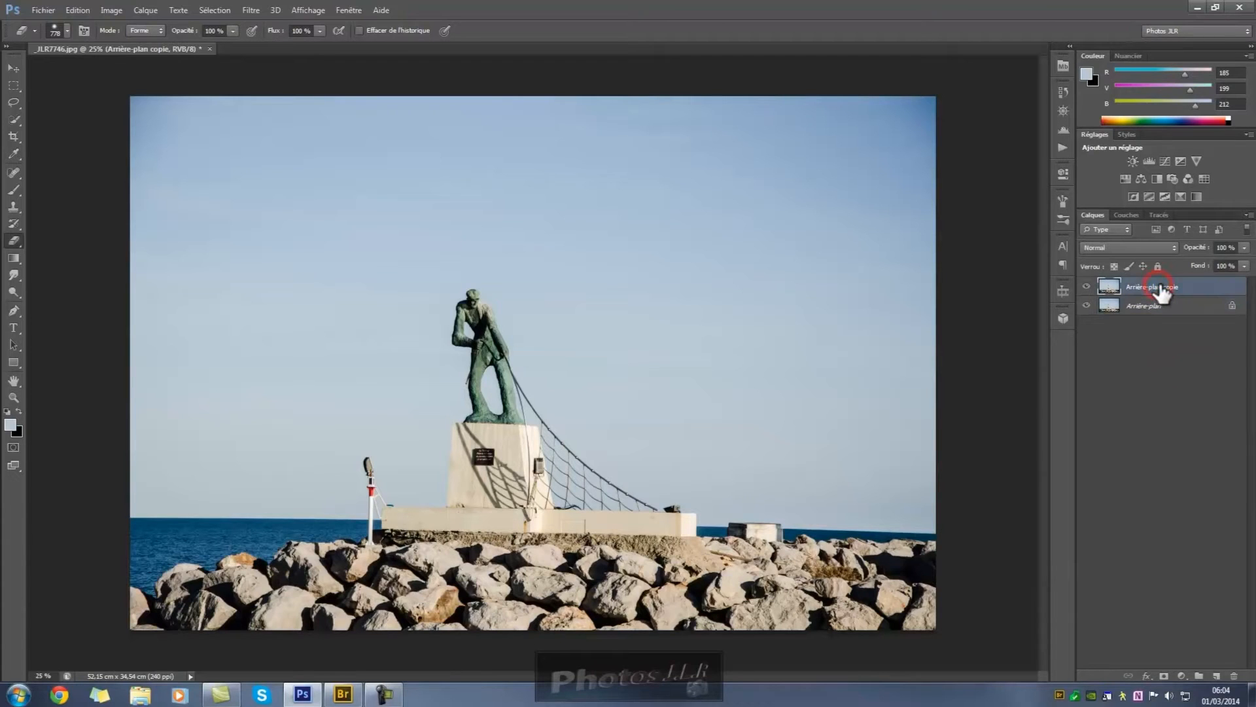
left_click(1209, 288)
right_click(1210, 285)
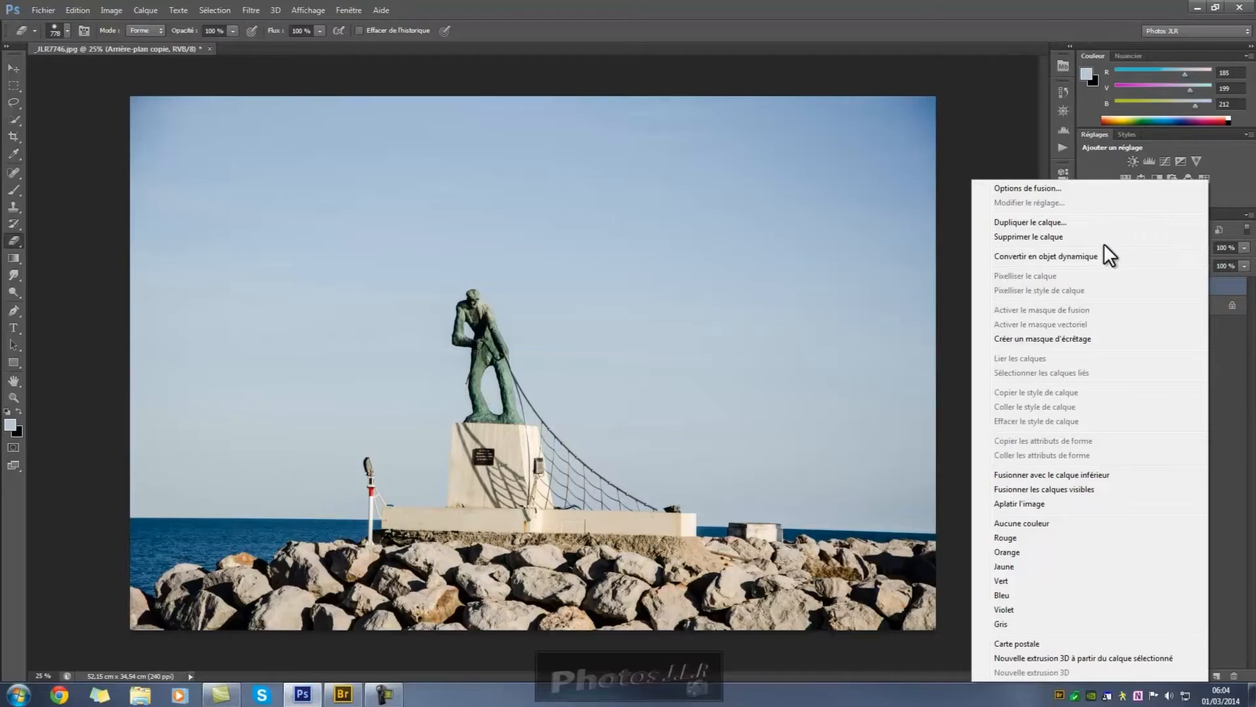
left_click(1050, 236)
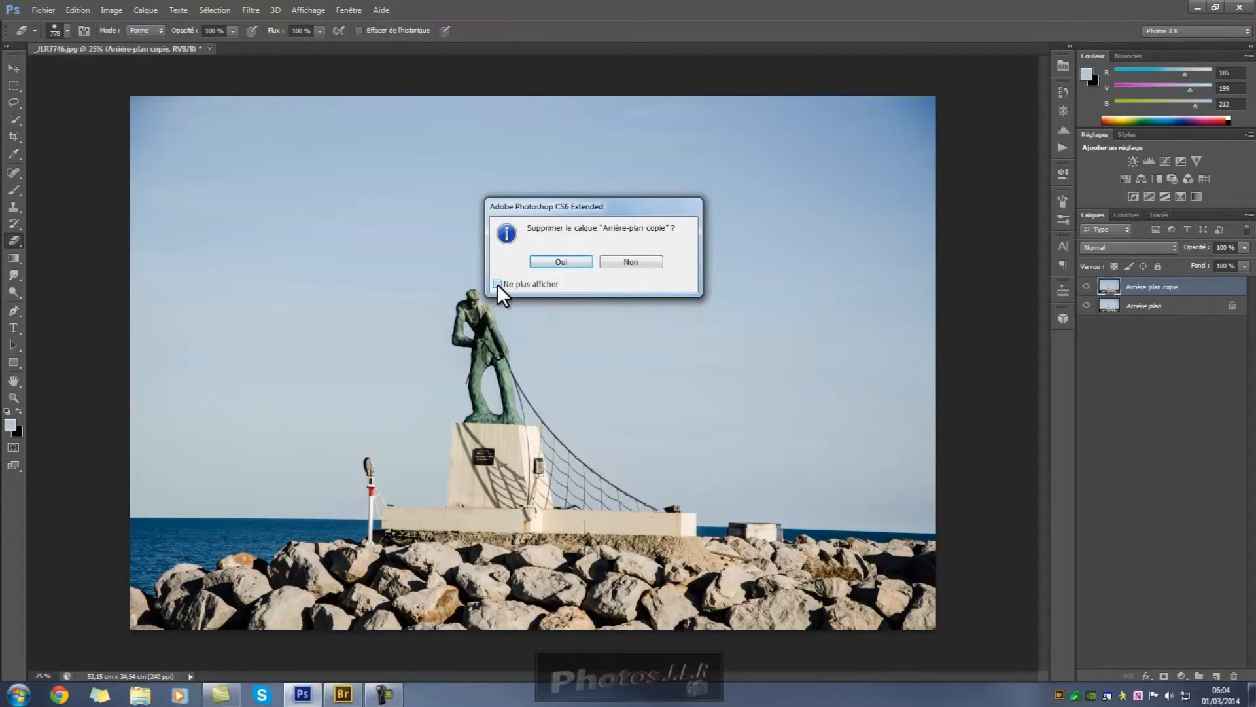
left_click(572, 259)
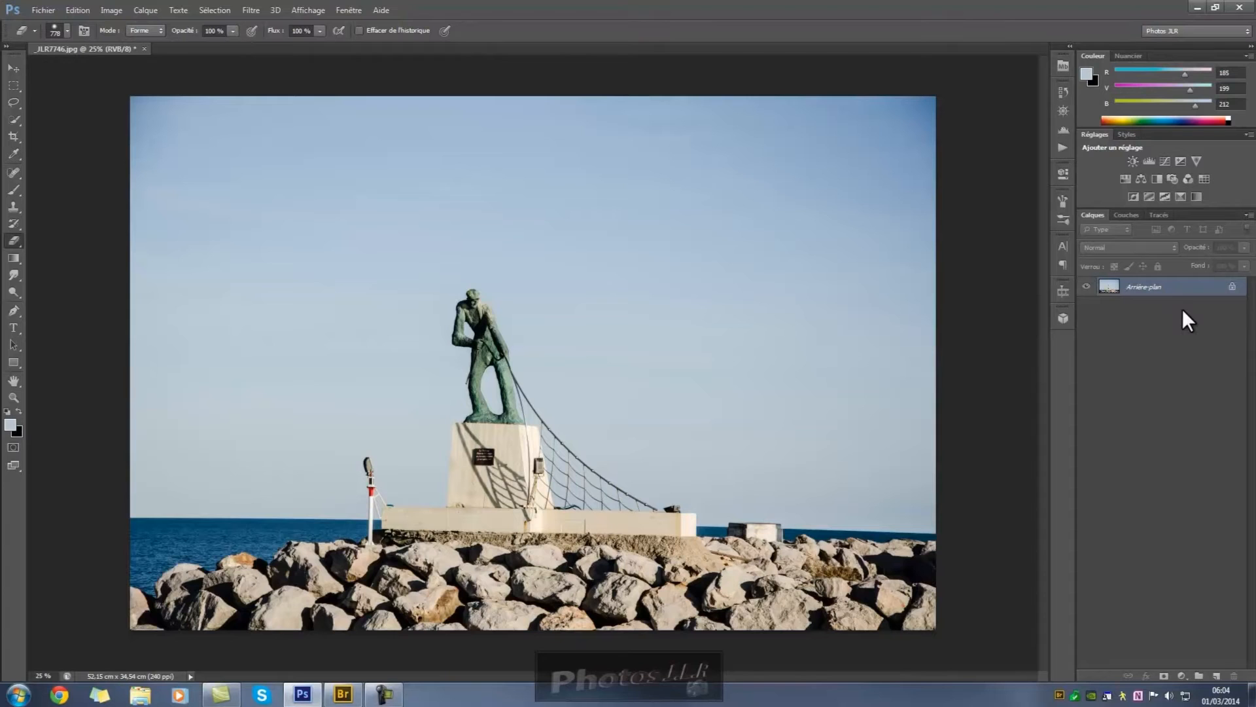
- Duplicate the Arrière-plan layer with the Dupliquer le calque command, keeping the name Arrière-plan copie and the current document as destination
right_click(1180, 286)
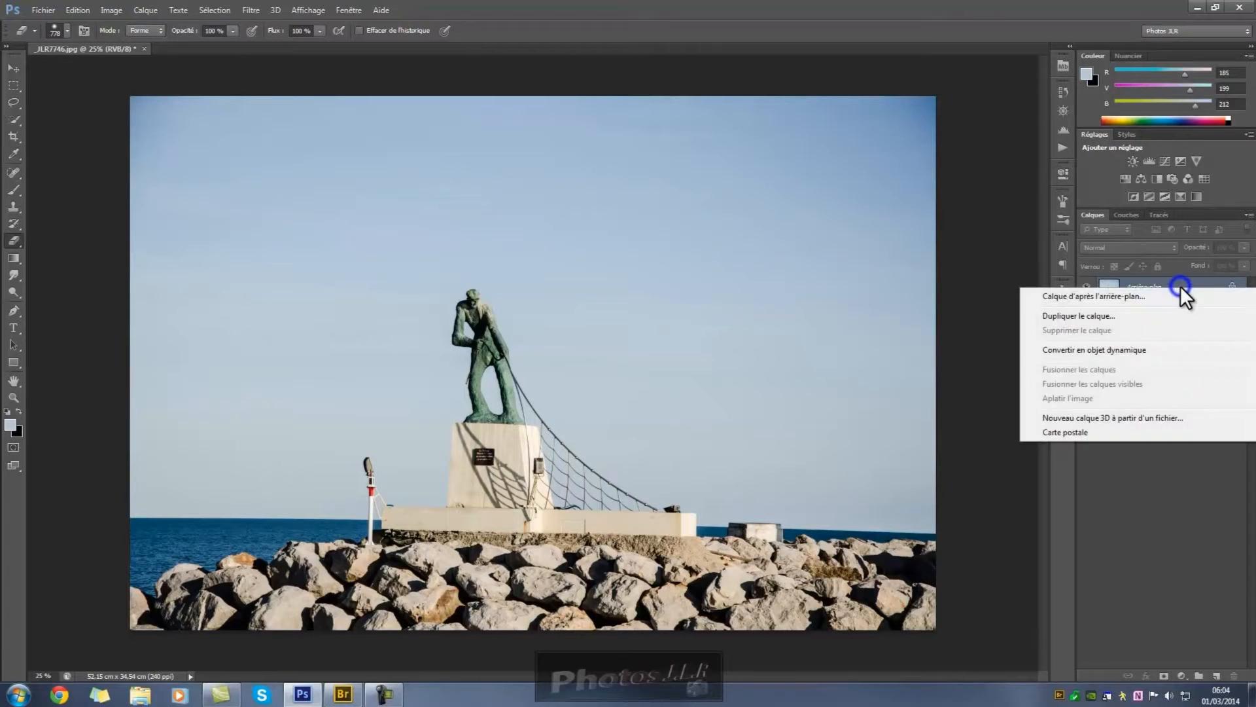
left_click(1081, 316)
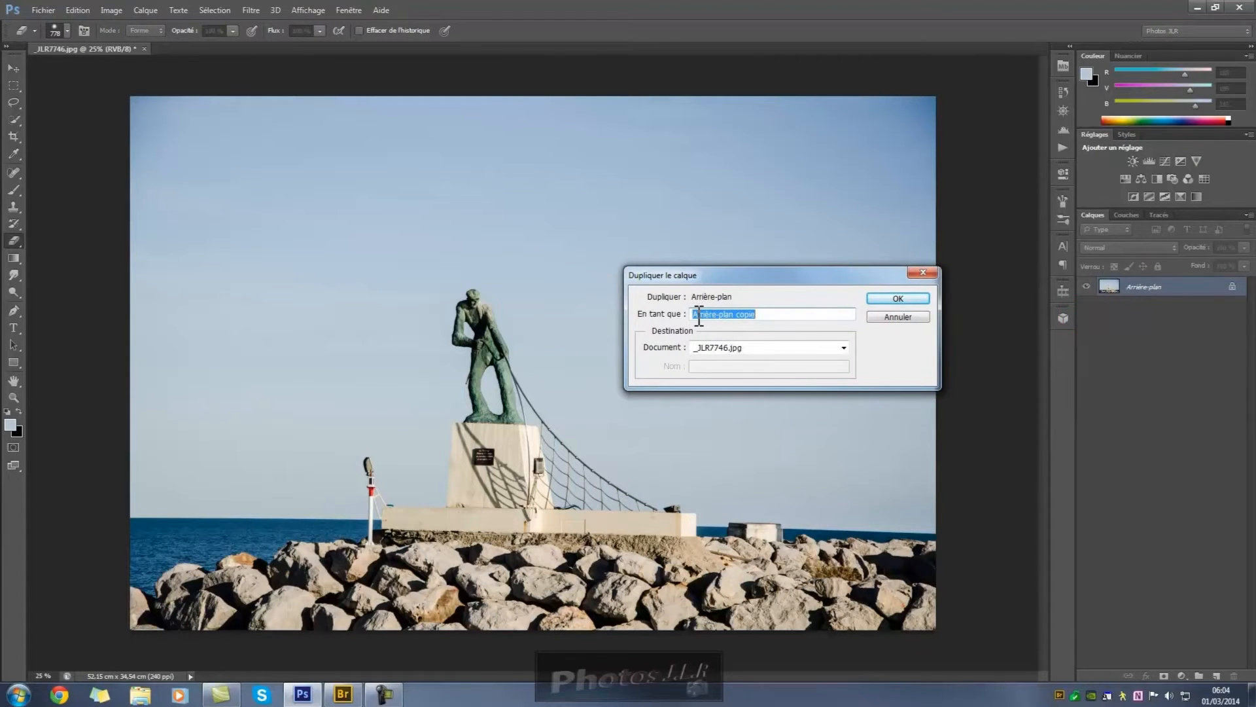
left_click(898, 298)
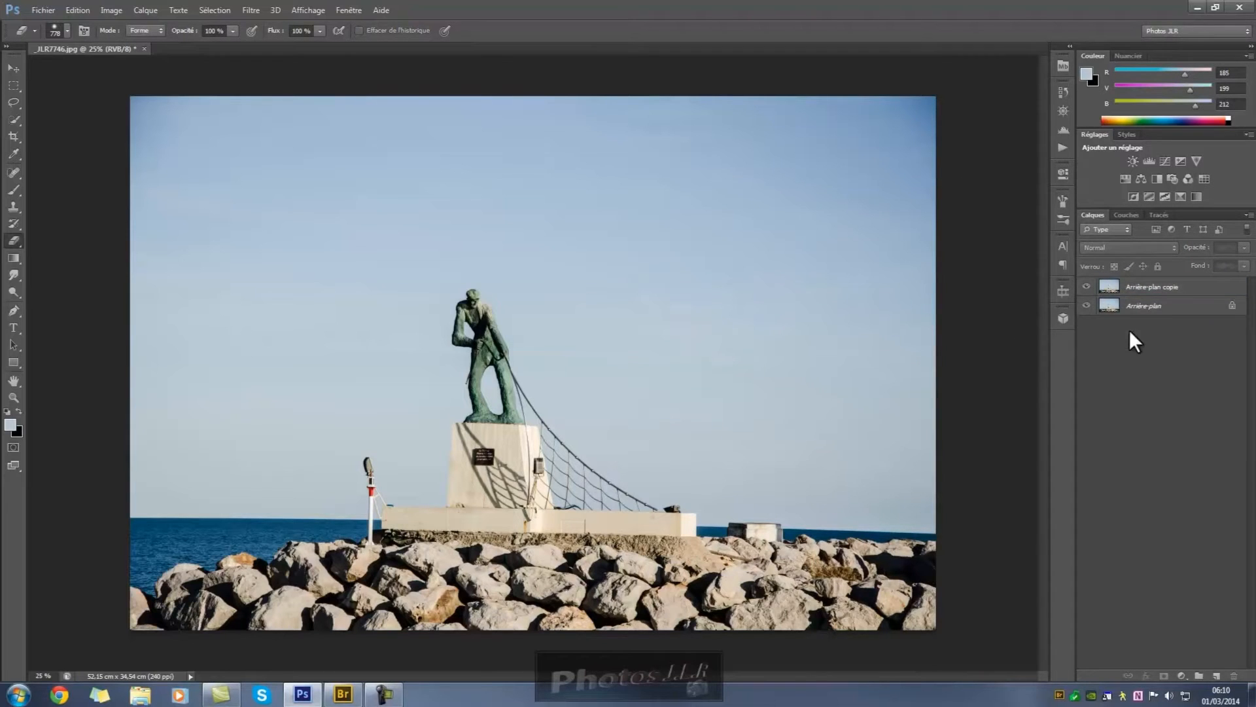
- Toggle the visibility of the Arrière-plan and Arrière-plan copie layers off and back on to compare them
left_click(1086, 306)
left_click(1086, 286)
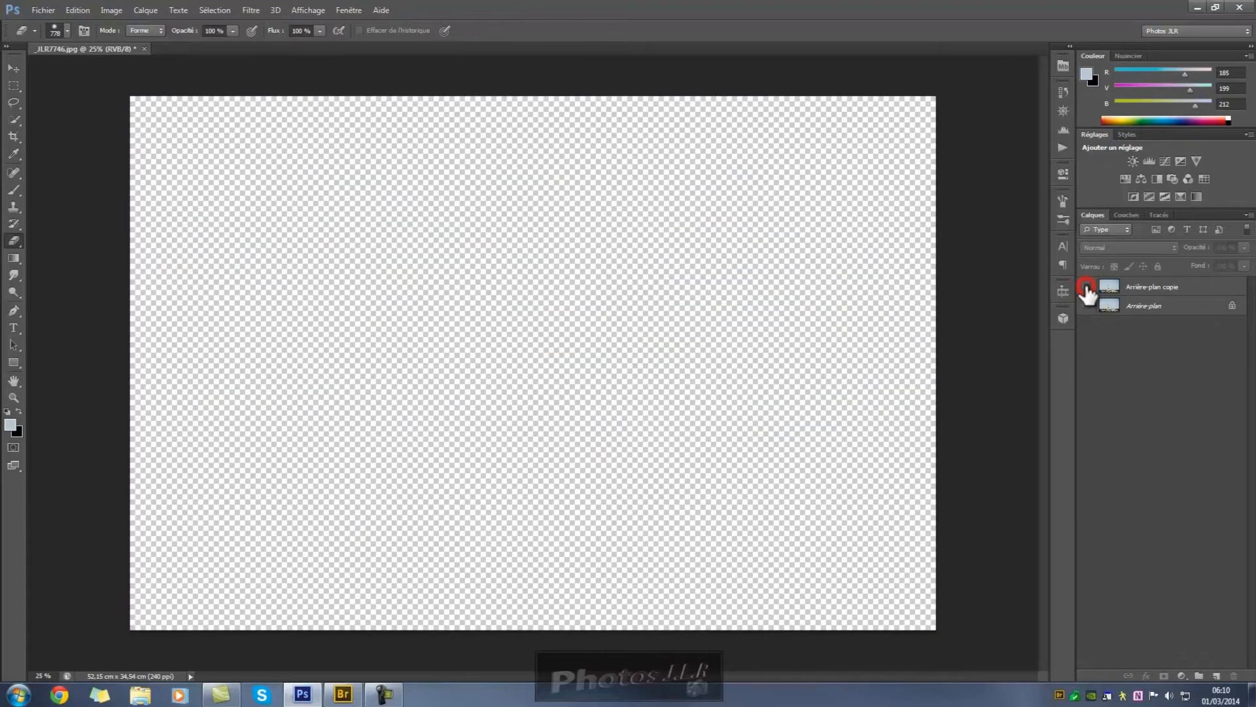
left_click(1086, 287)
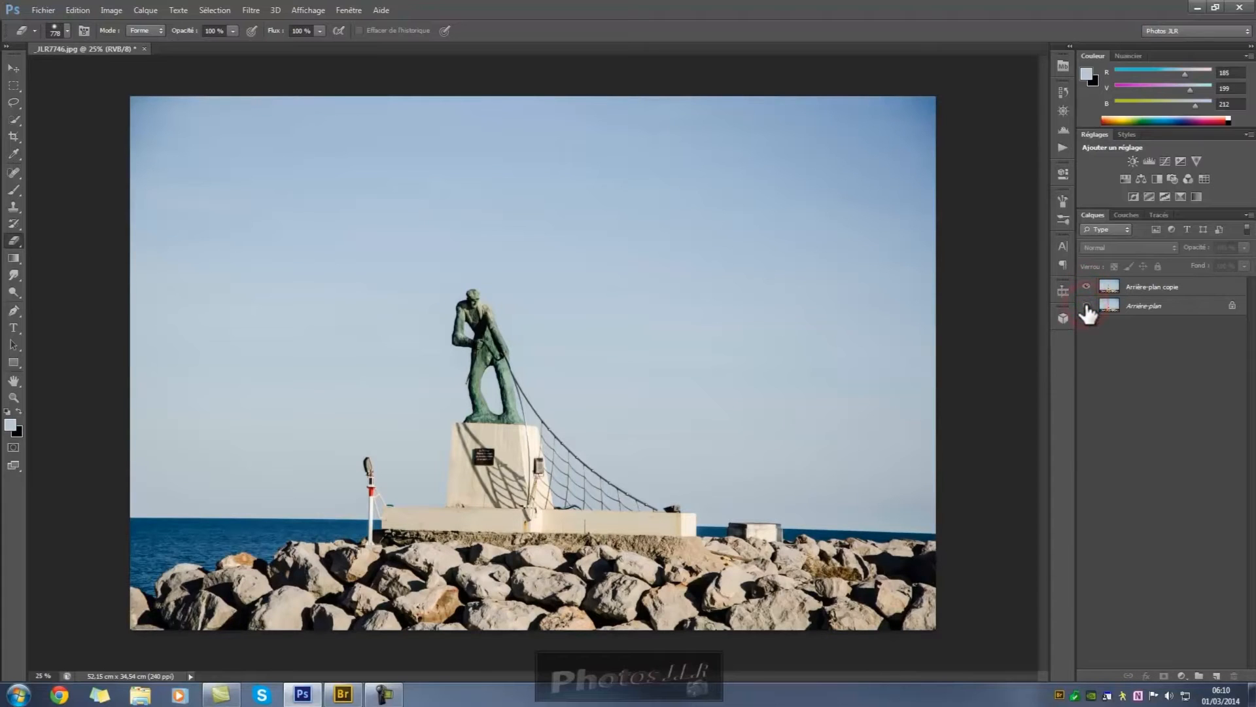
left_click(1086, 306)
- Erase the statue area on the Arrière-plan copie layer and check the hole by temporarily hiding the Arrière-plan layer
left_click(1112, 288)
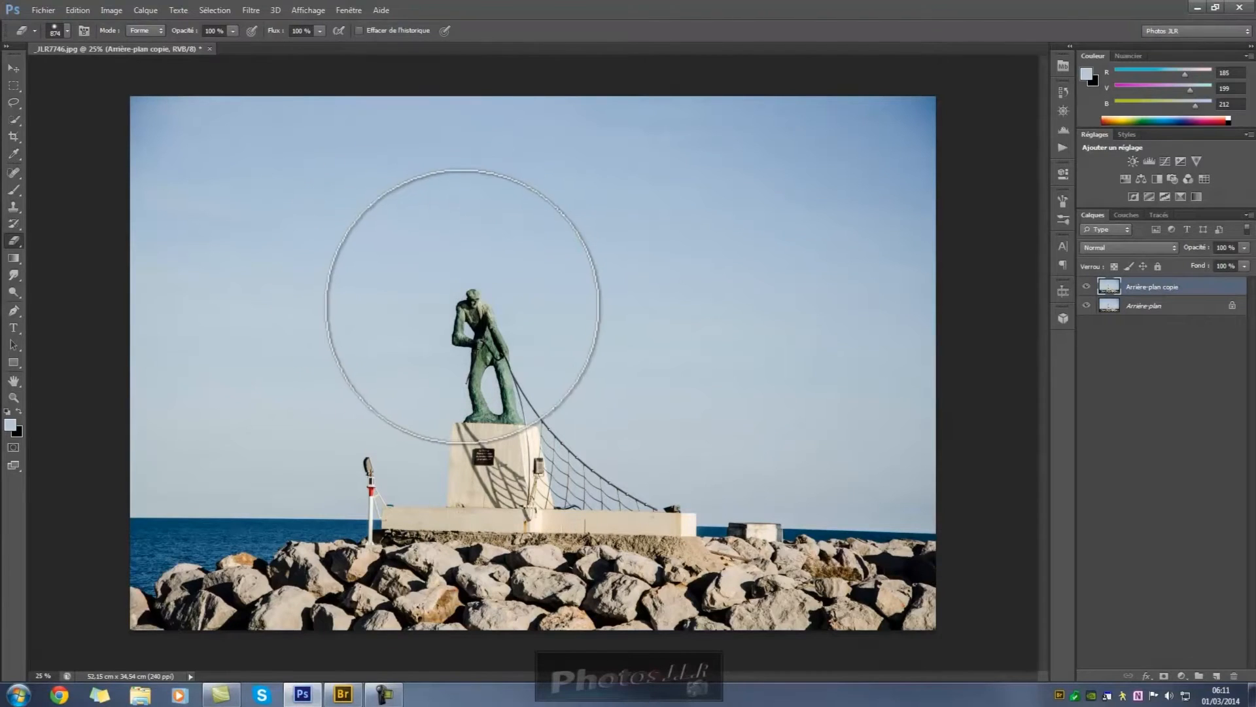
left_click(463, 306)
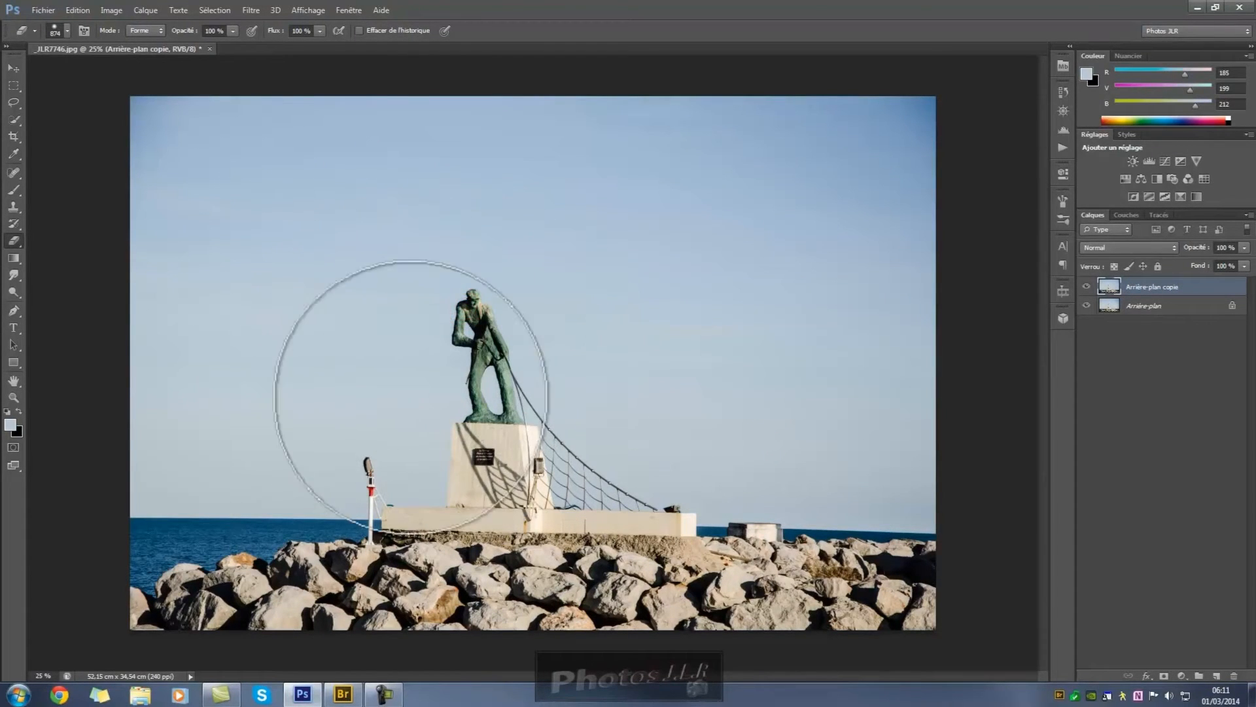
left_click(1087, 306)
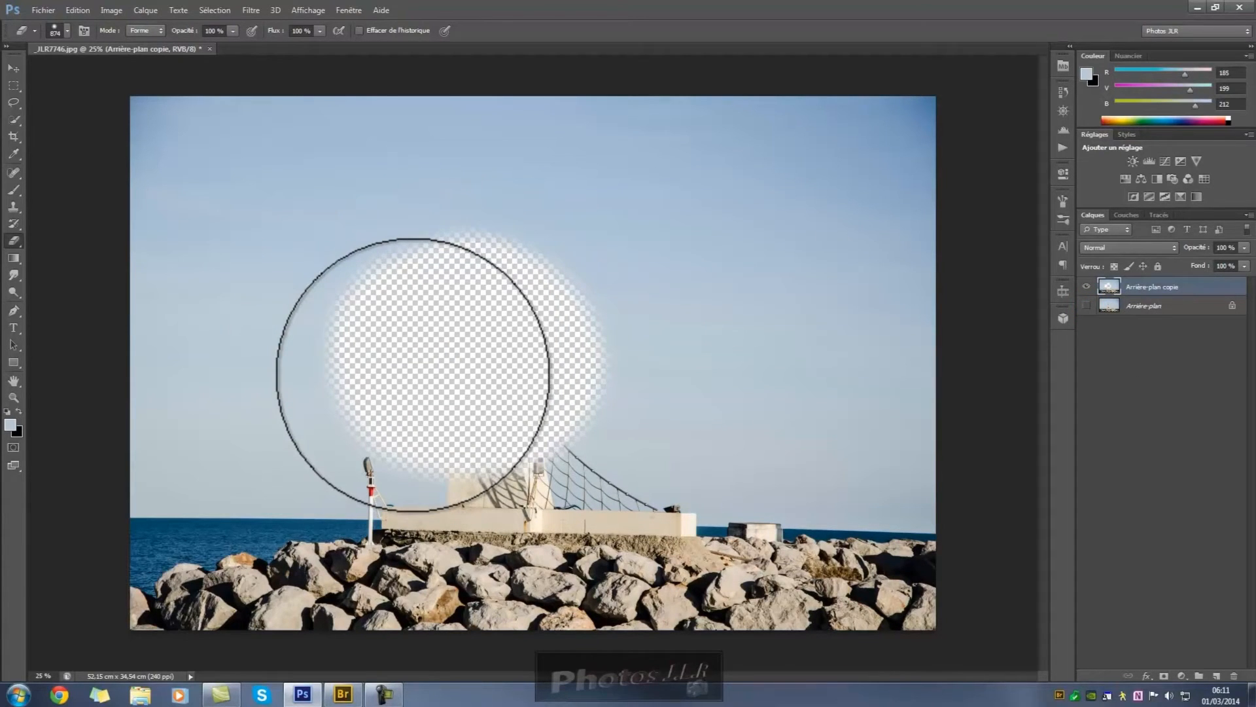
left_click(1086, 307)
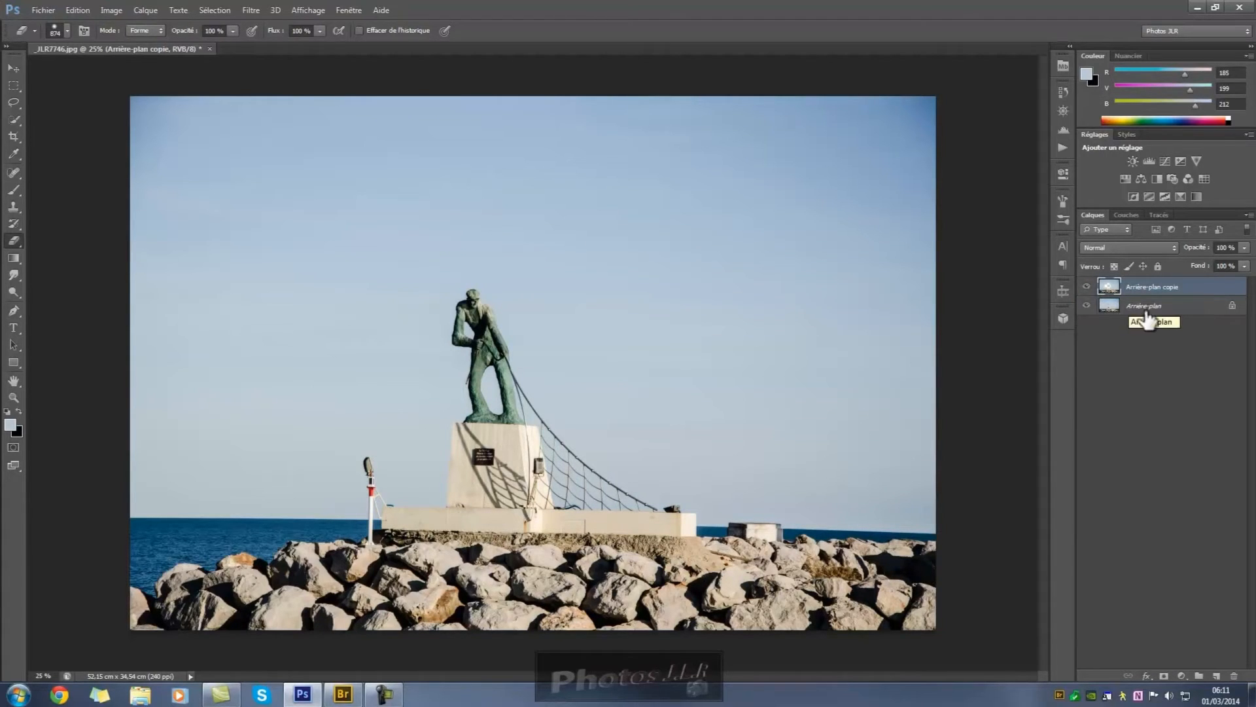
- Delete the original Arrière-plan layer, keeping only the Arrière-plan copie layer
left_click(1189, 307)
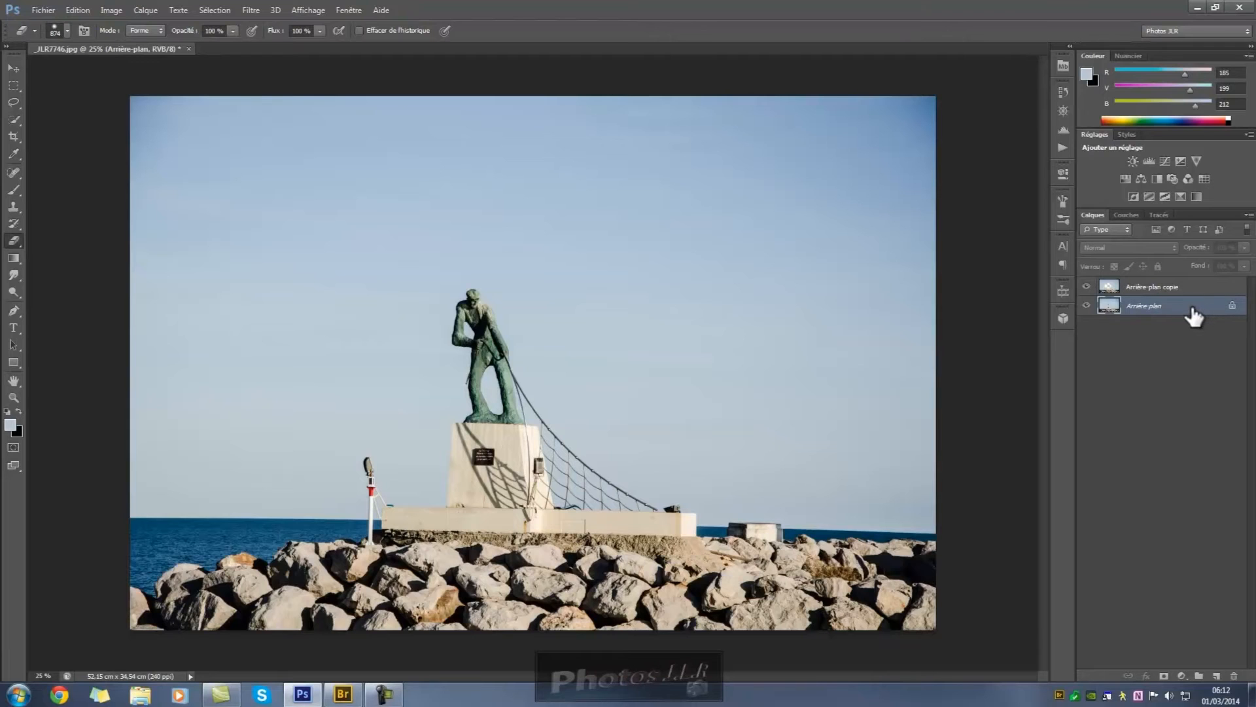
left_click_drag(1198, 314, 1234, 678)
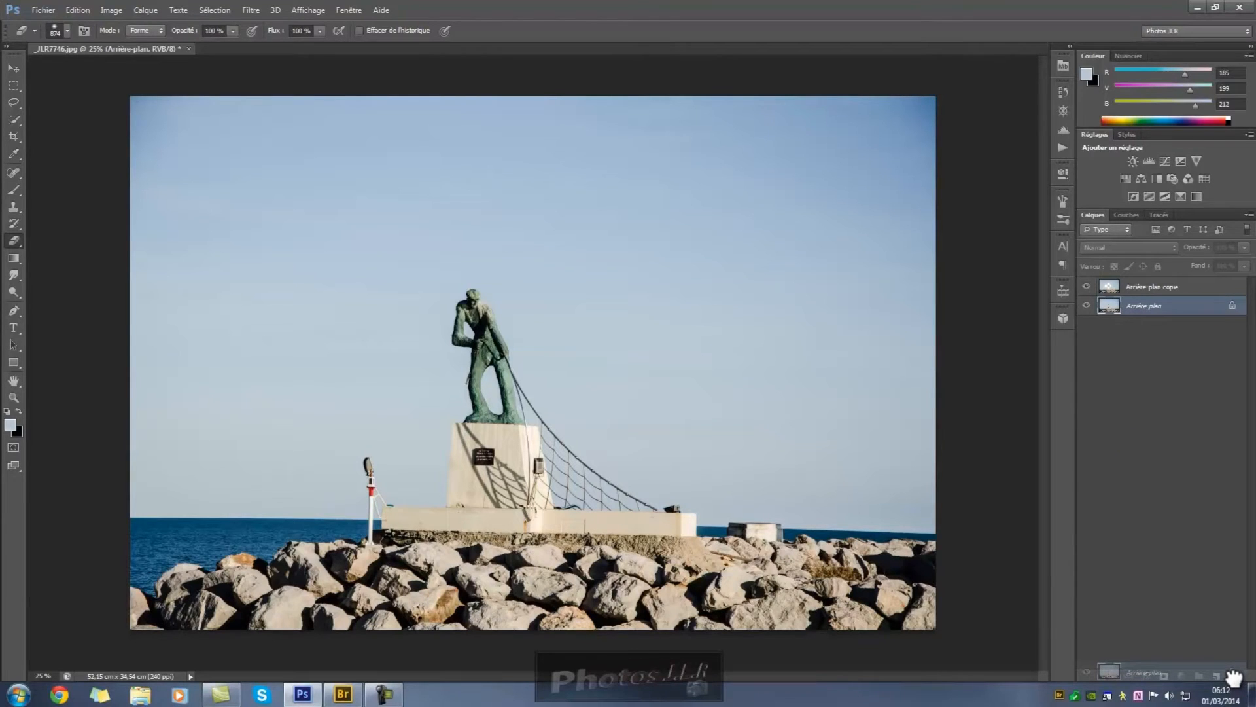
left_click_drag(1234, 678, 1234, 678)
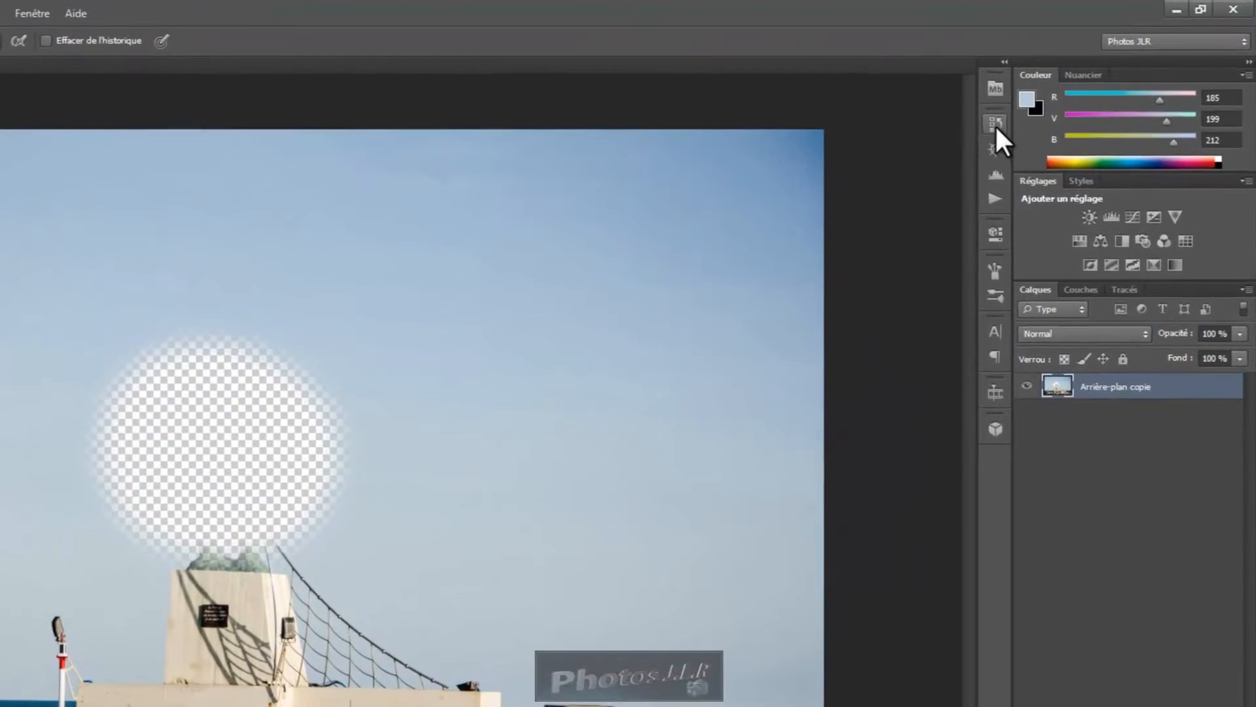
- Step back in the history through the Gomme strokes and the layer deletion, and restore the original _JLR7746.jpg snapshot
left_click(1064, 92)
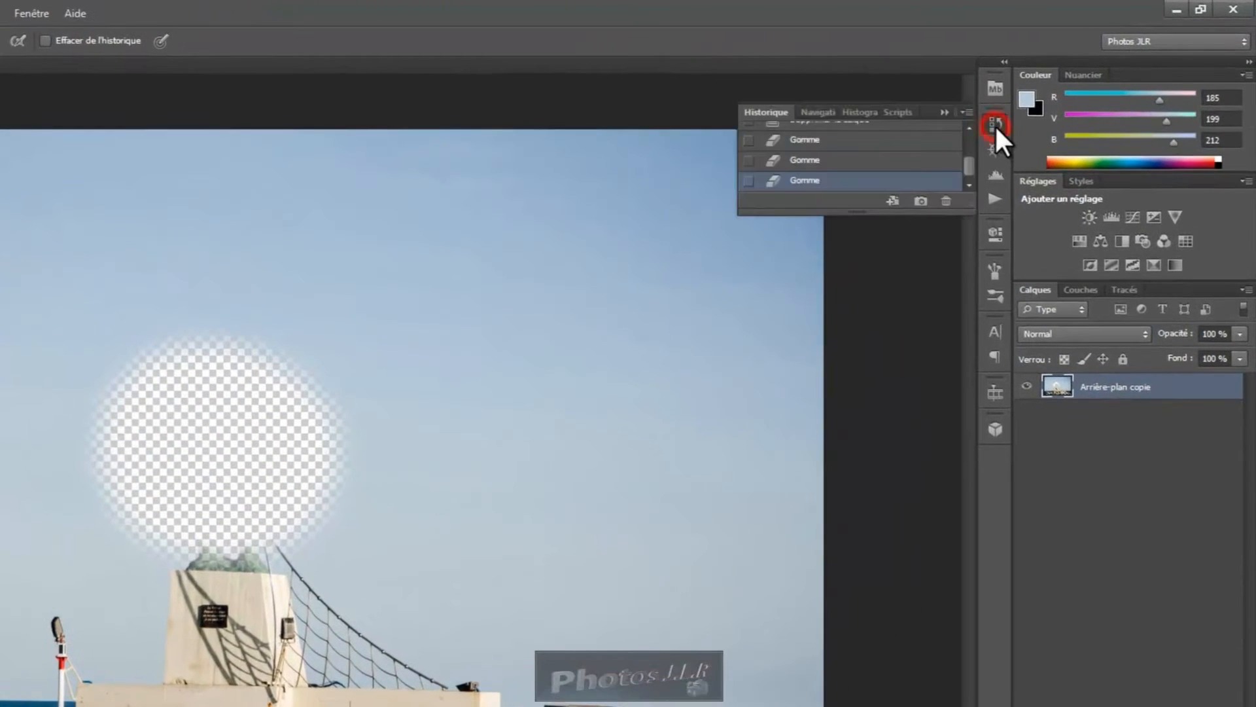
left_click(854, 141)
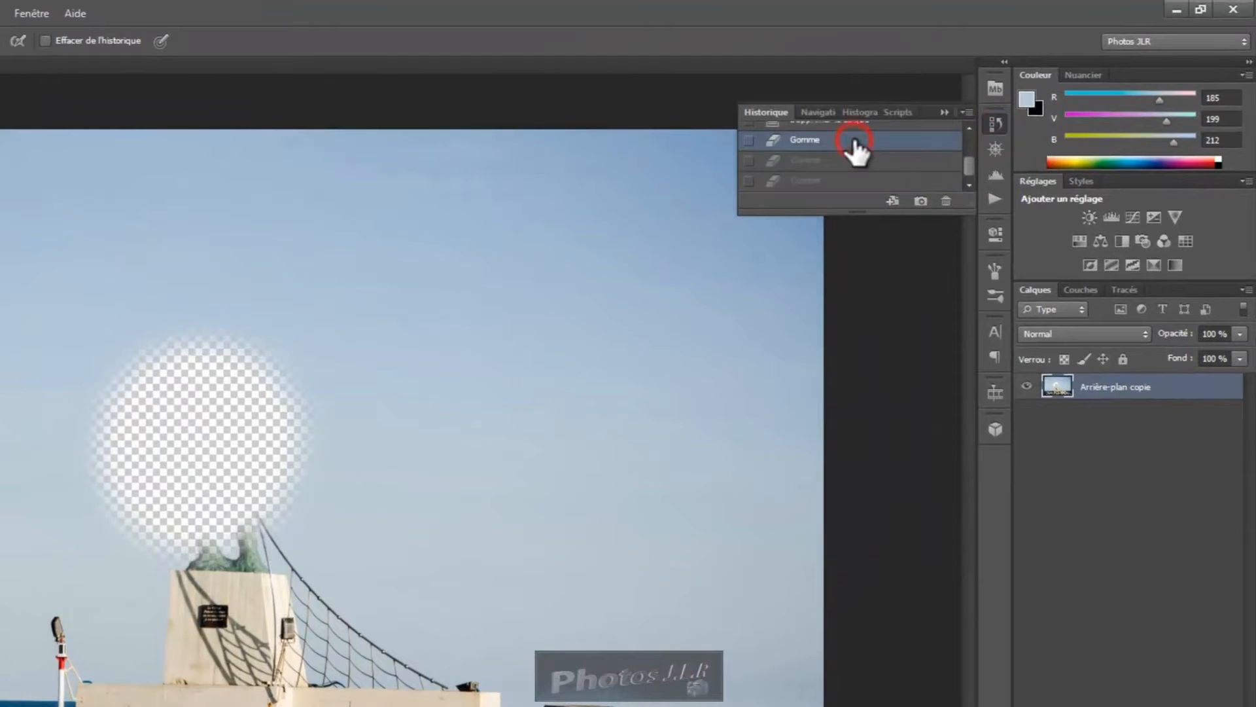
left_click_drag(967, 159, 967, 147)
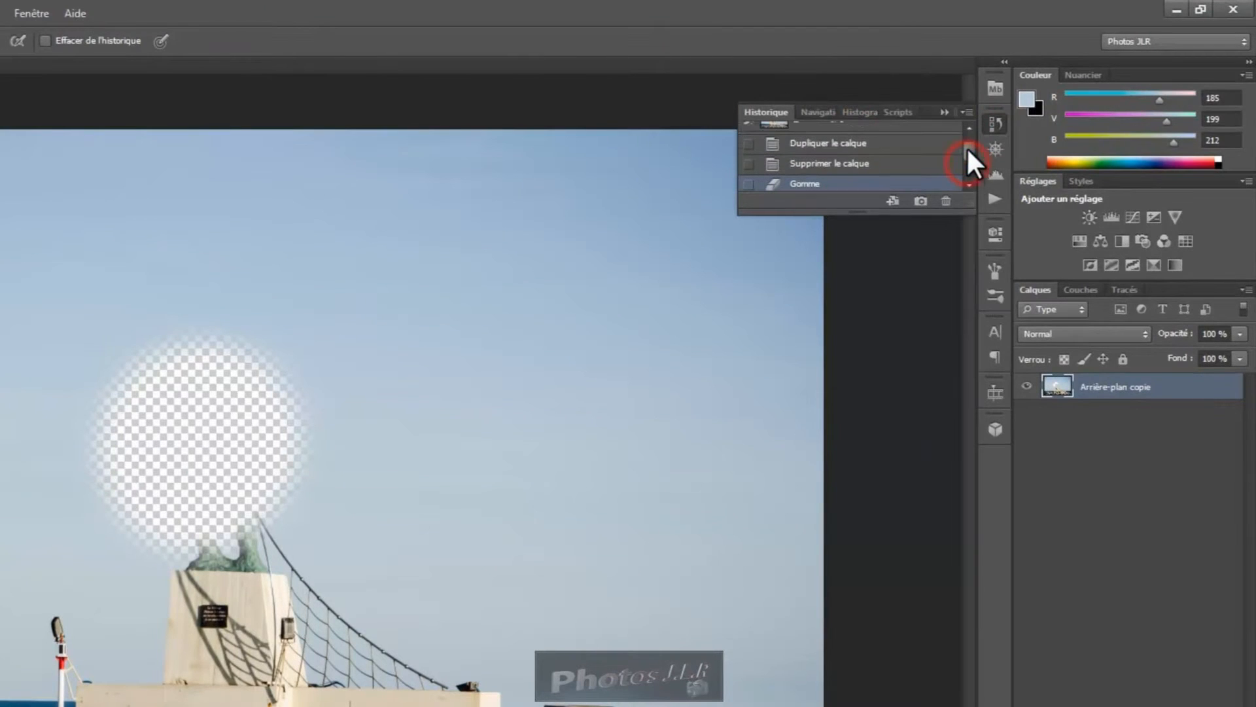
left_click(831, 166)
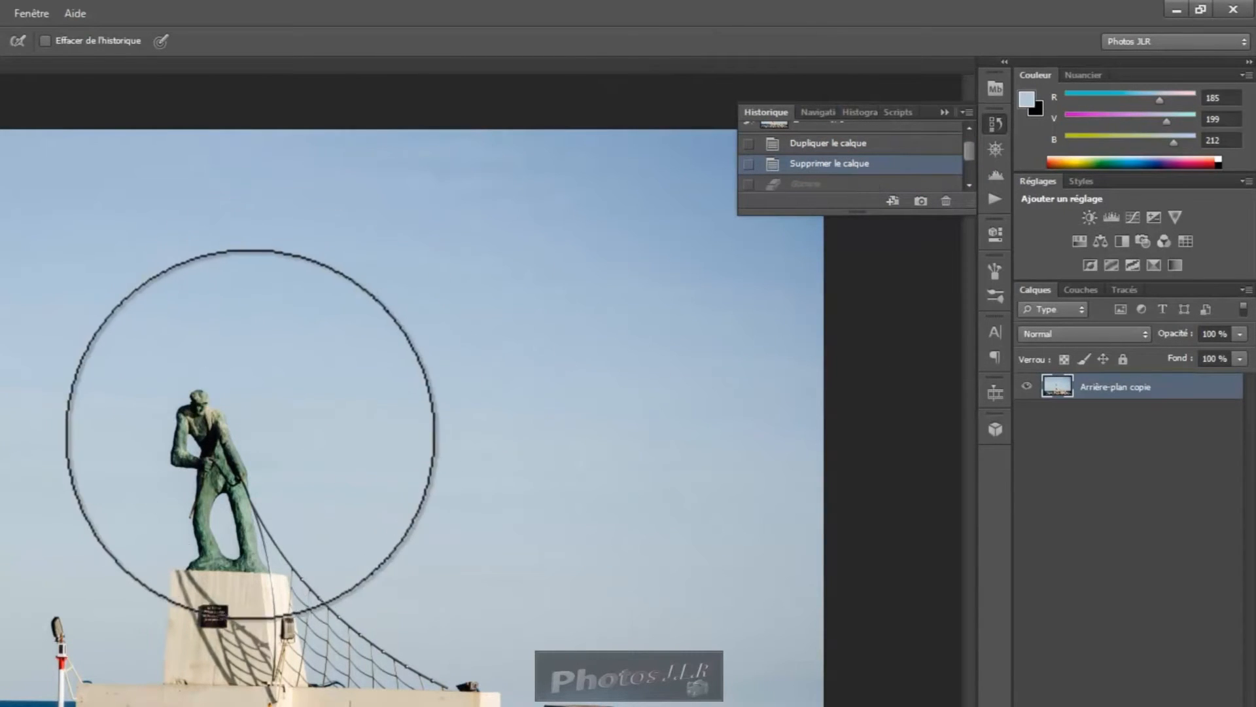
left_click_drag(970, 151, 968, 134)
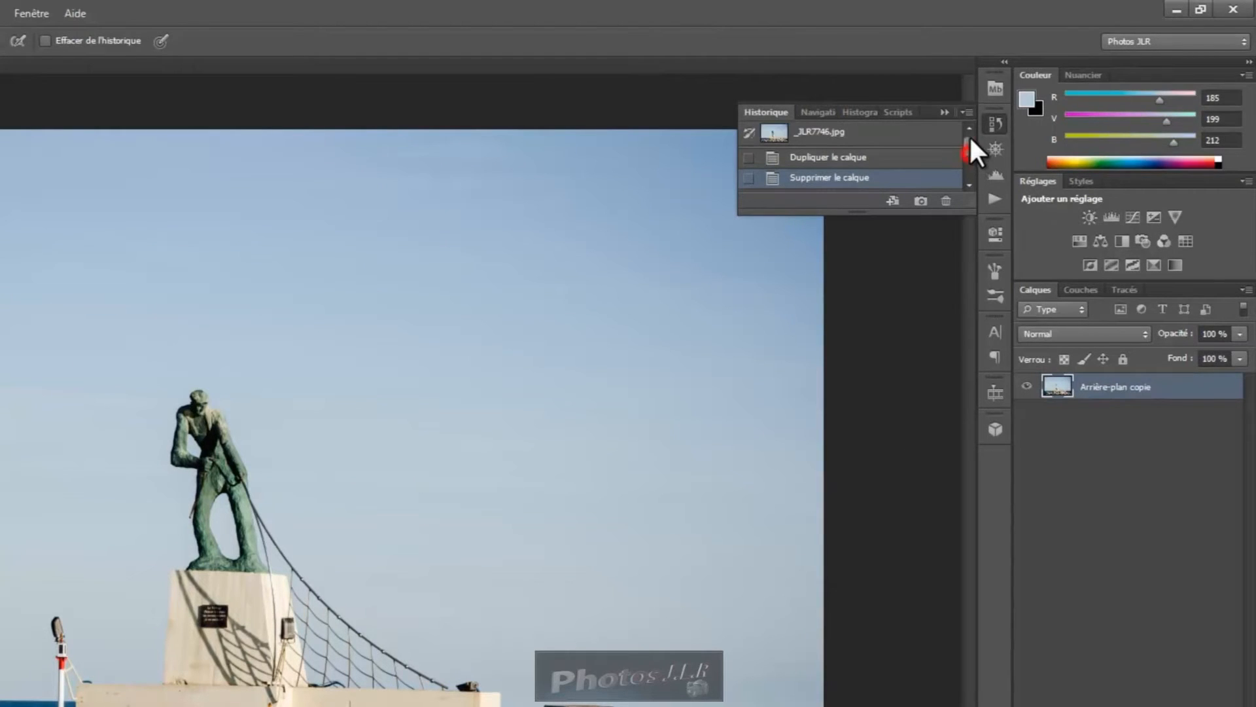
left_click(814, 135)
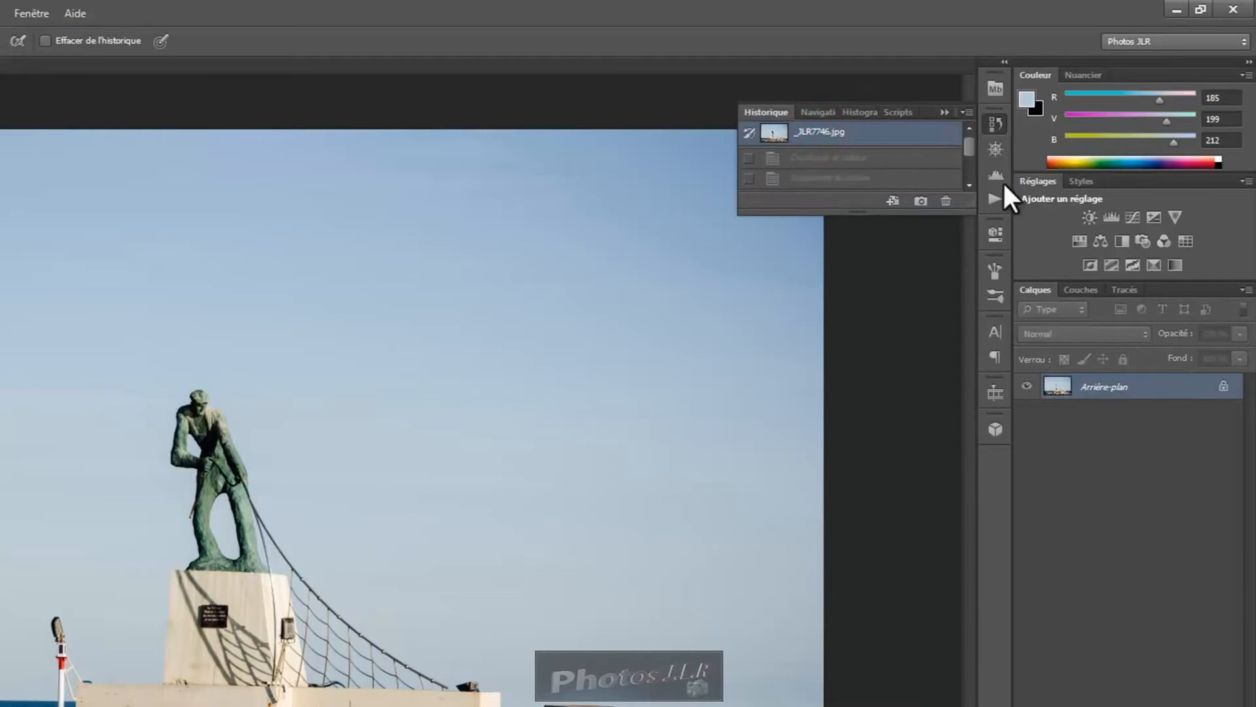
- Return the photo to the Supprimer le calque history state, leaving only the Arrière-plan copie layer, and collapse the history
left_click(828, 182)
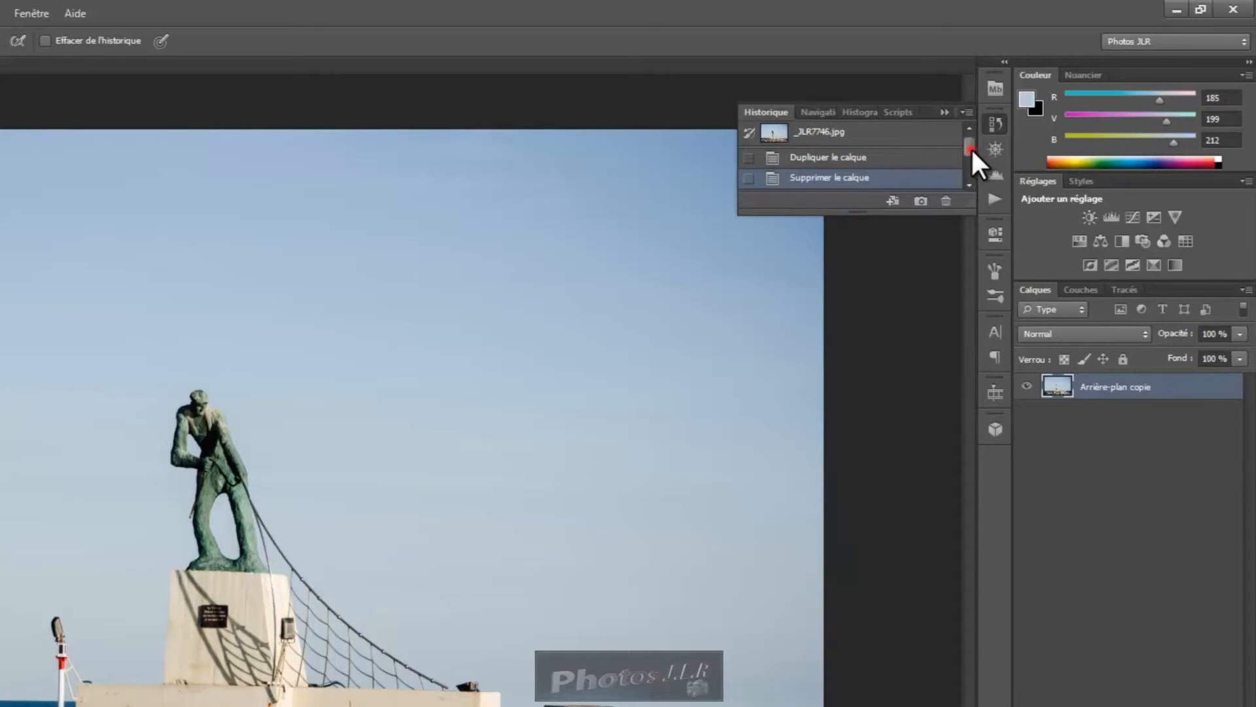
left_click_drag(971, 148, 971, 154)
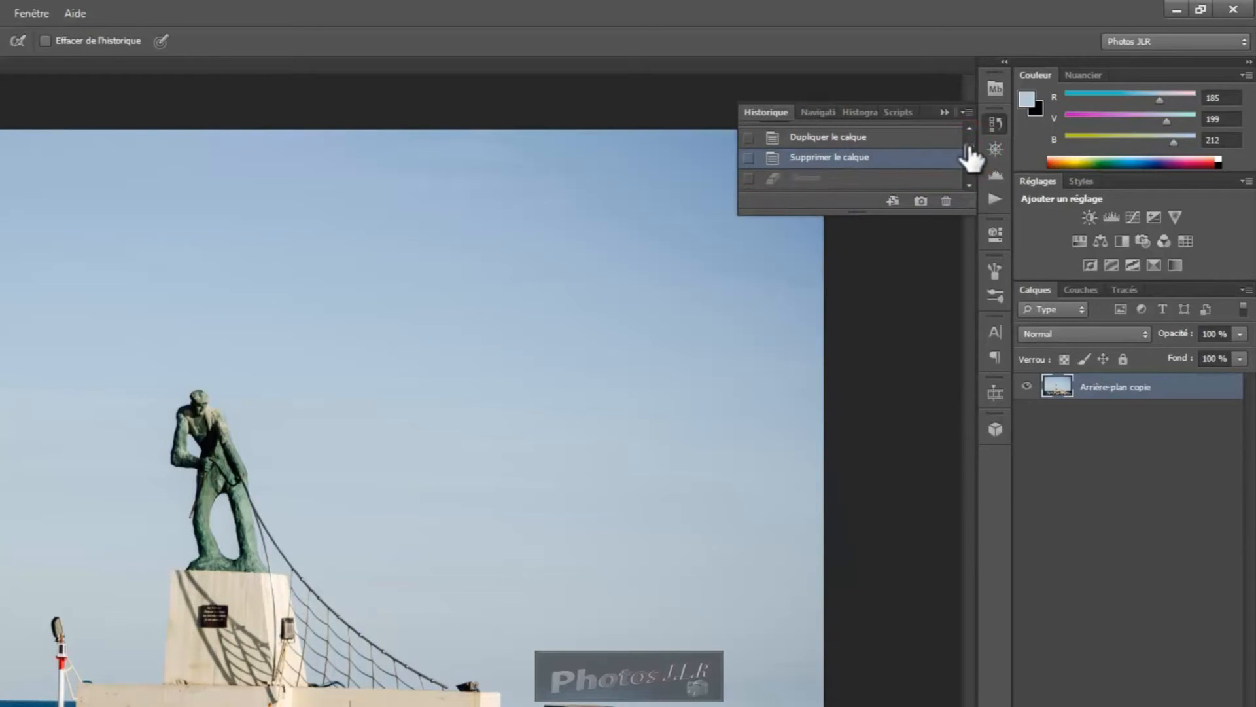
left_click_drag(970, 151, 969, 145)
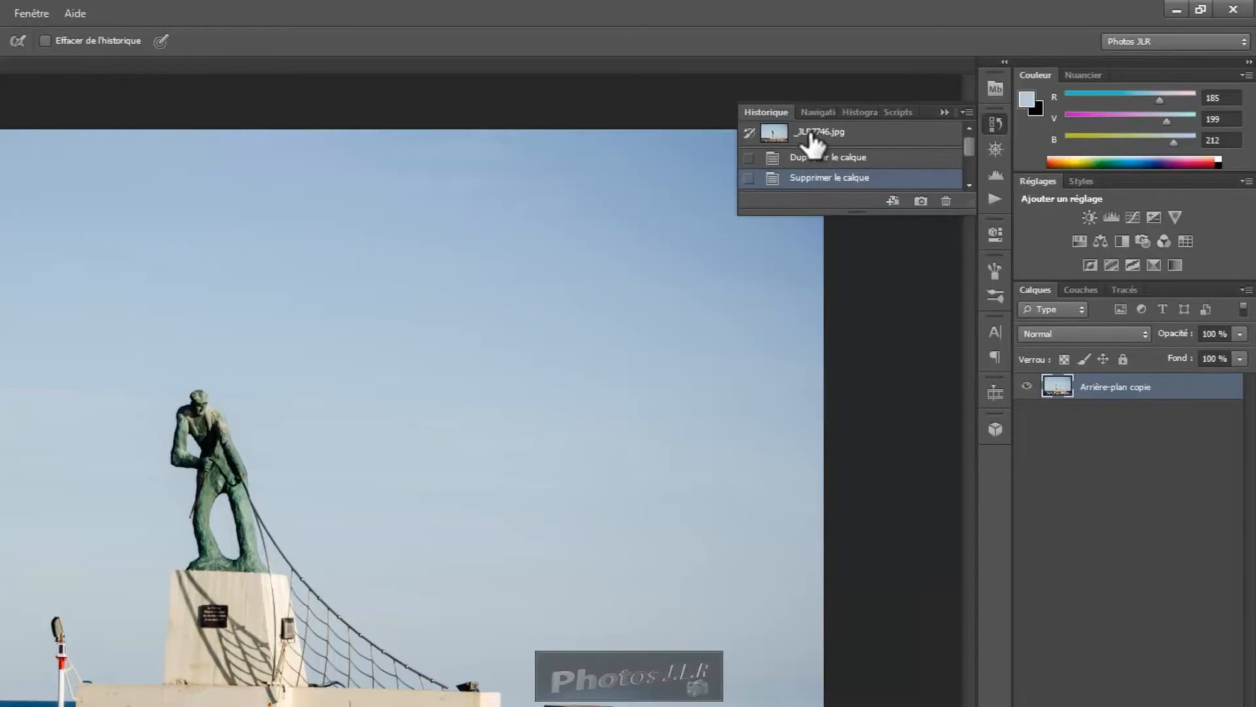
left_click(945, 112)
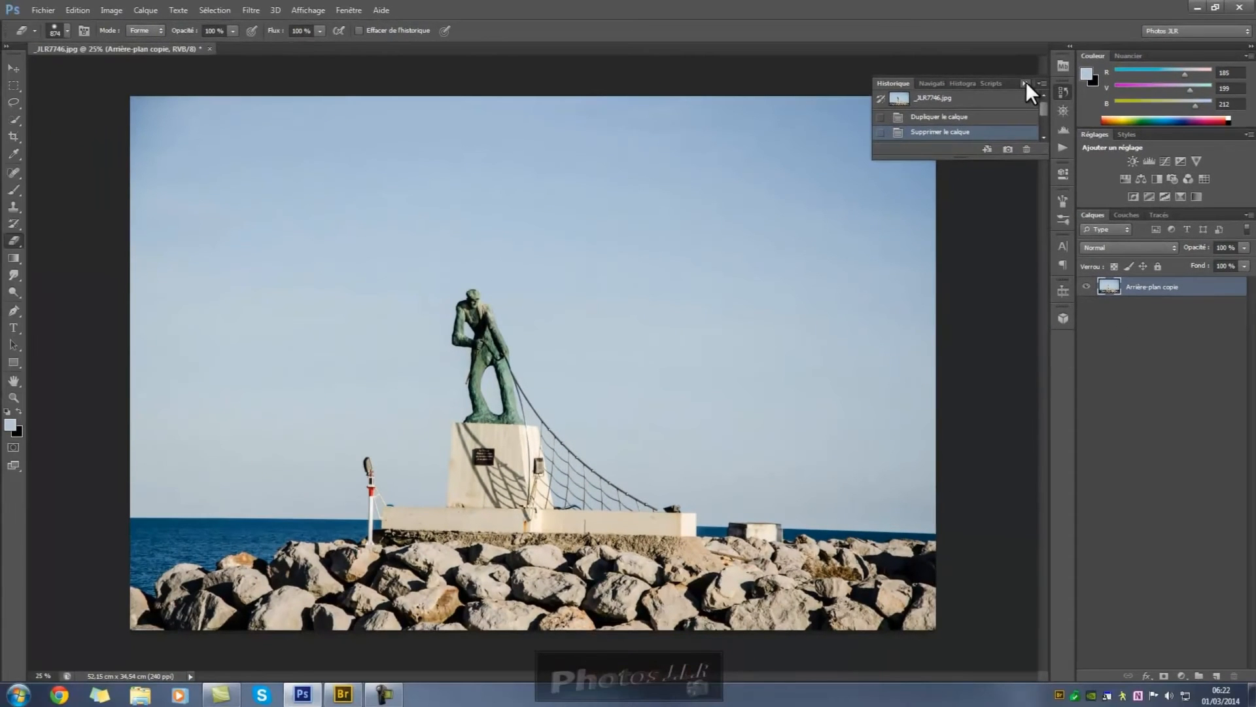
left_click(1014, 87)
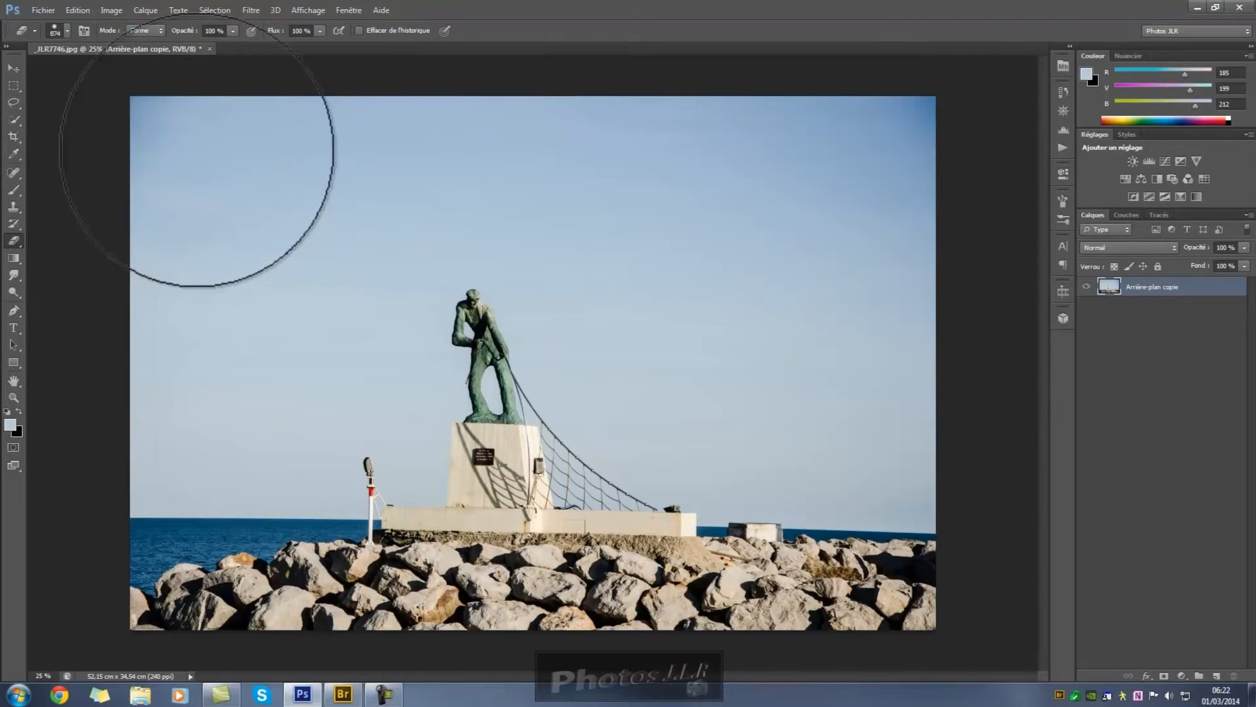
- Erase a round spot of sky near the photo's upper-left corner on the Arrière-plan copie layer
left_click(13, 68)
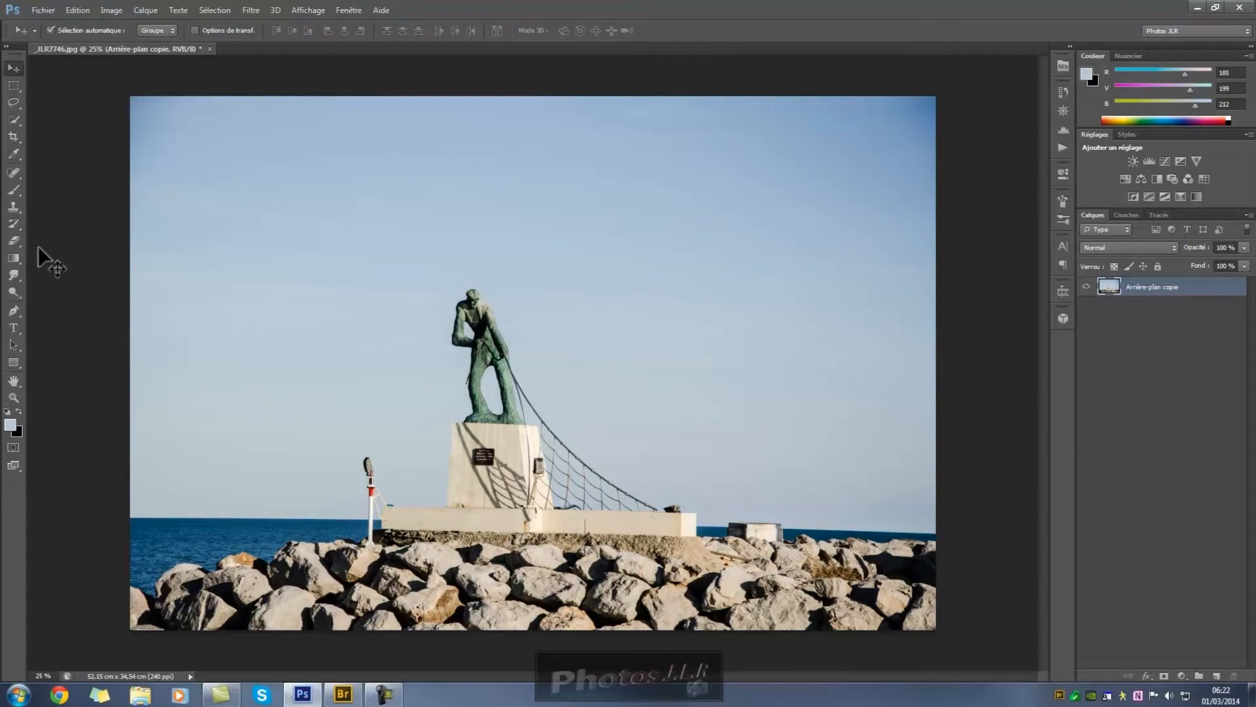
left_click(15, 242)
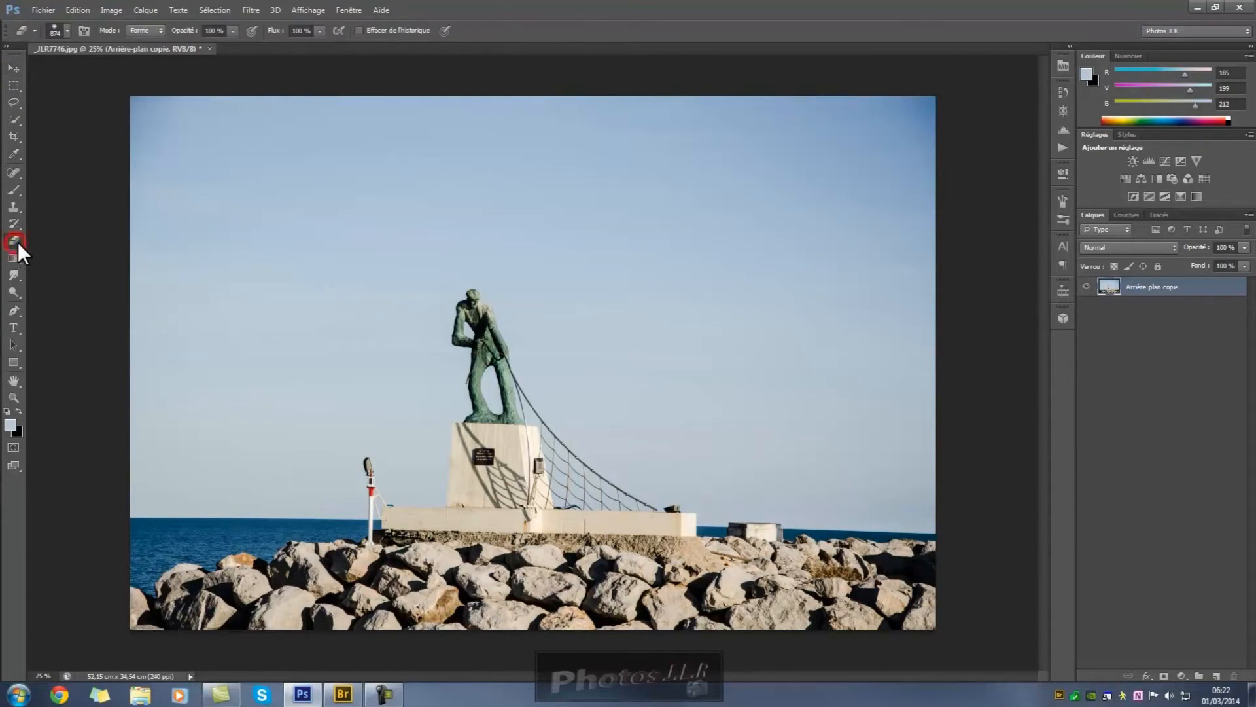
left_click(220, 179)
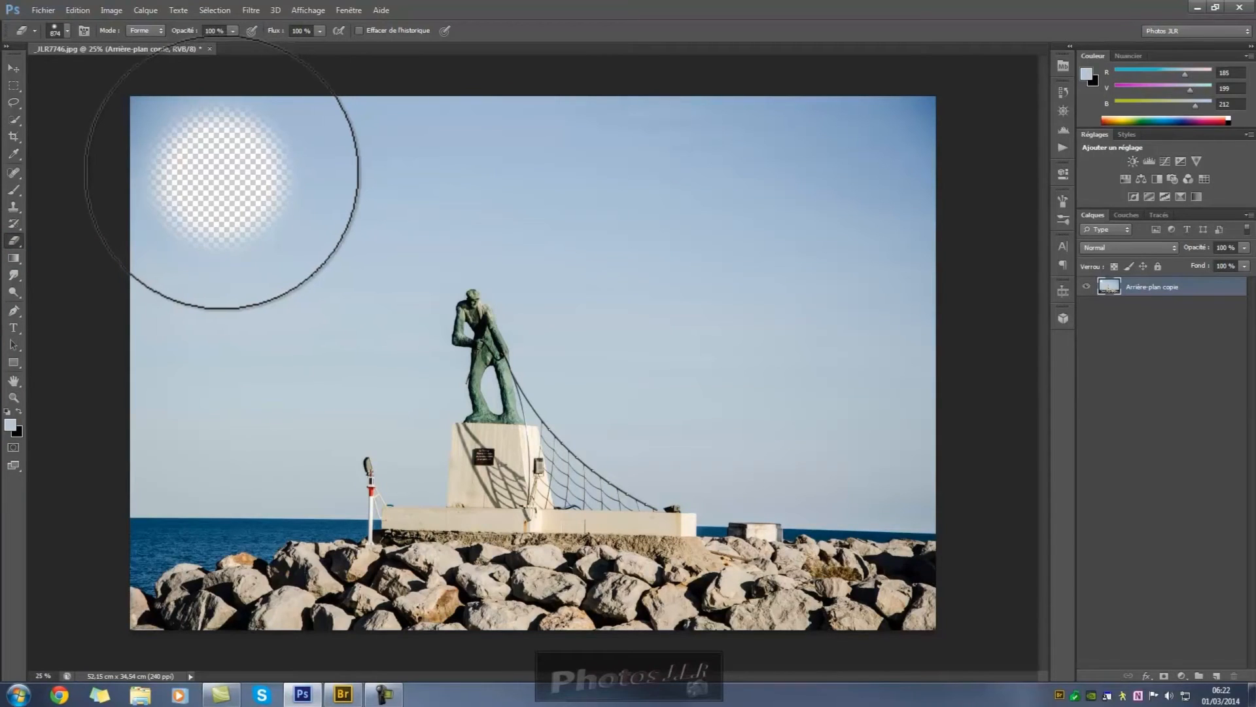
left_click(13, 68)
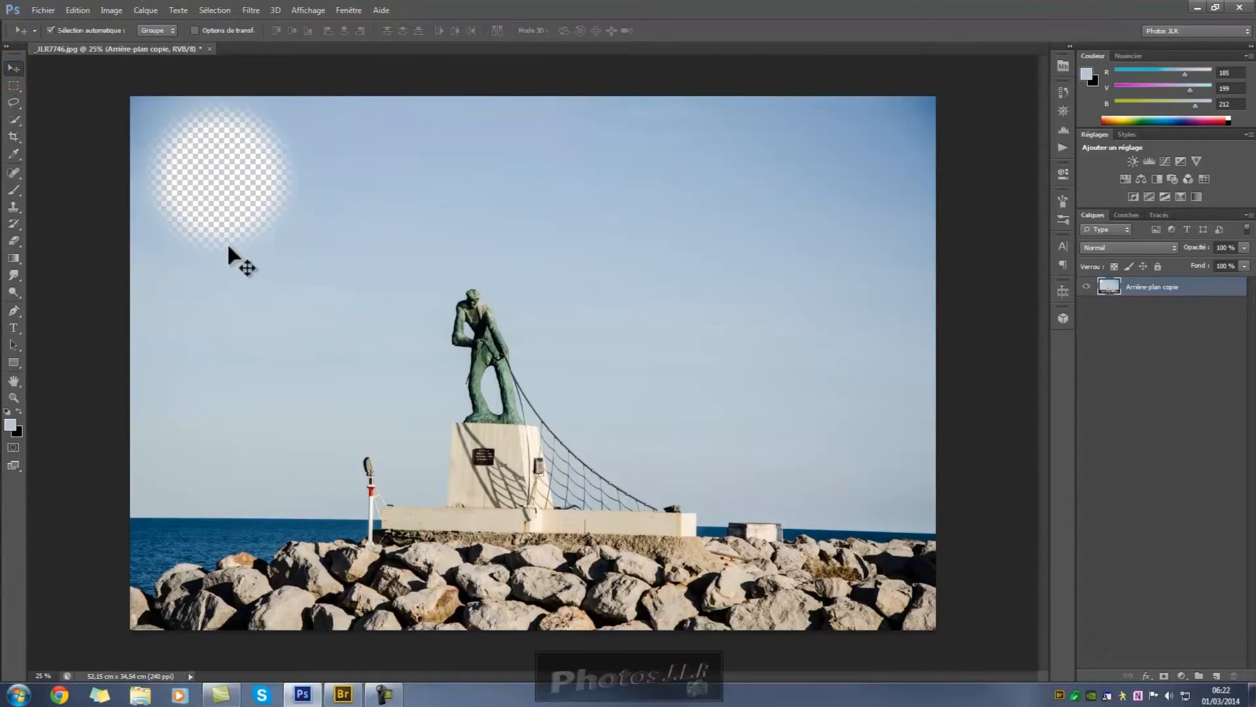
- Undo the erased sky spot by stepping back to the Supprimer le calque history state
left_click(1062, 92)
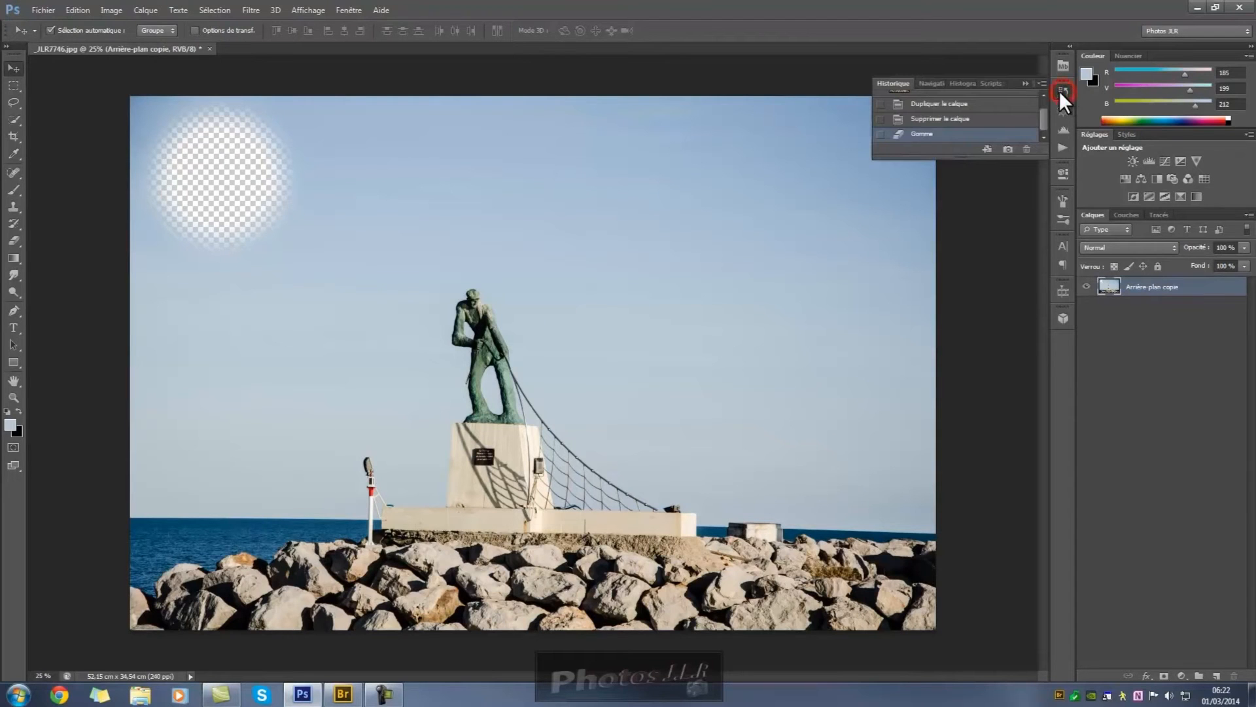
left_click(958, 120)
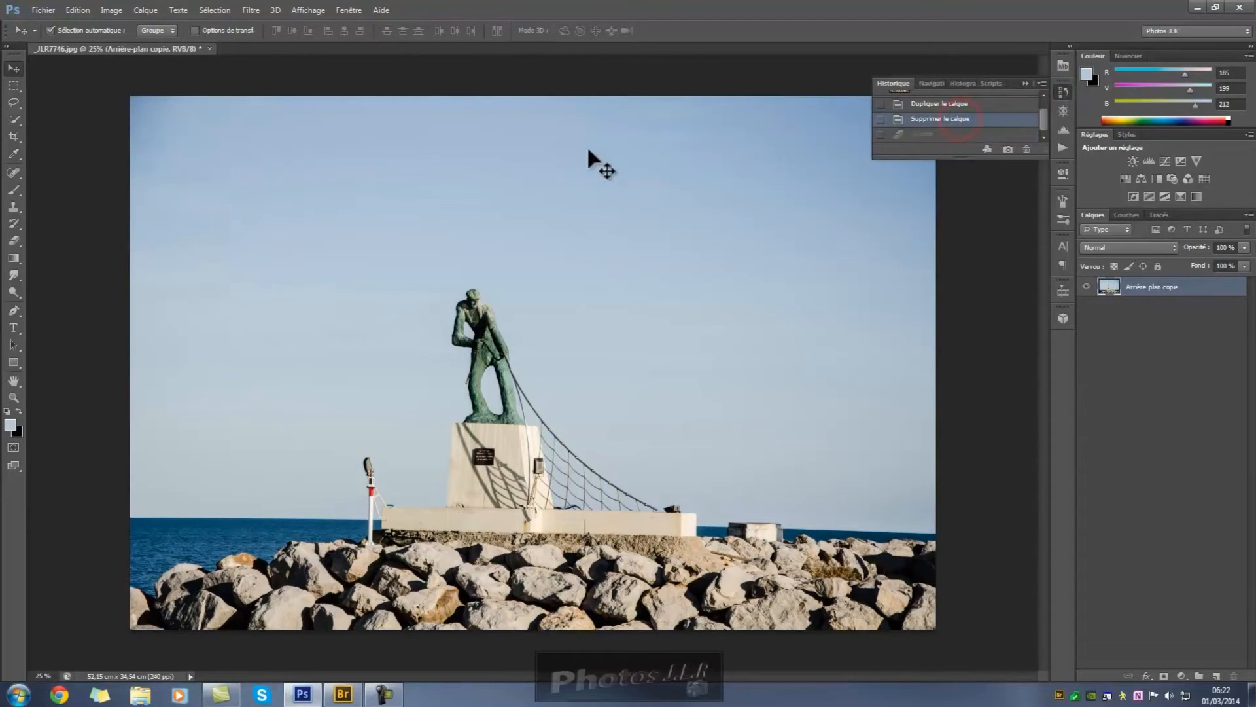
left_click(1024, 83)
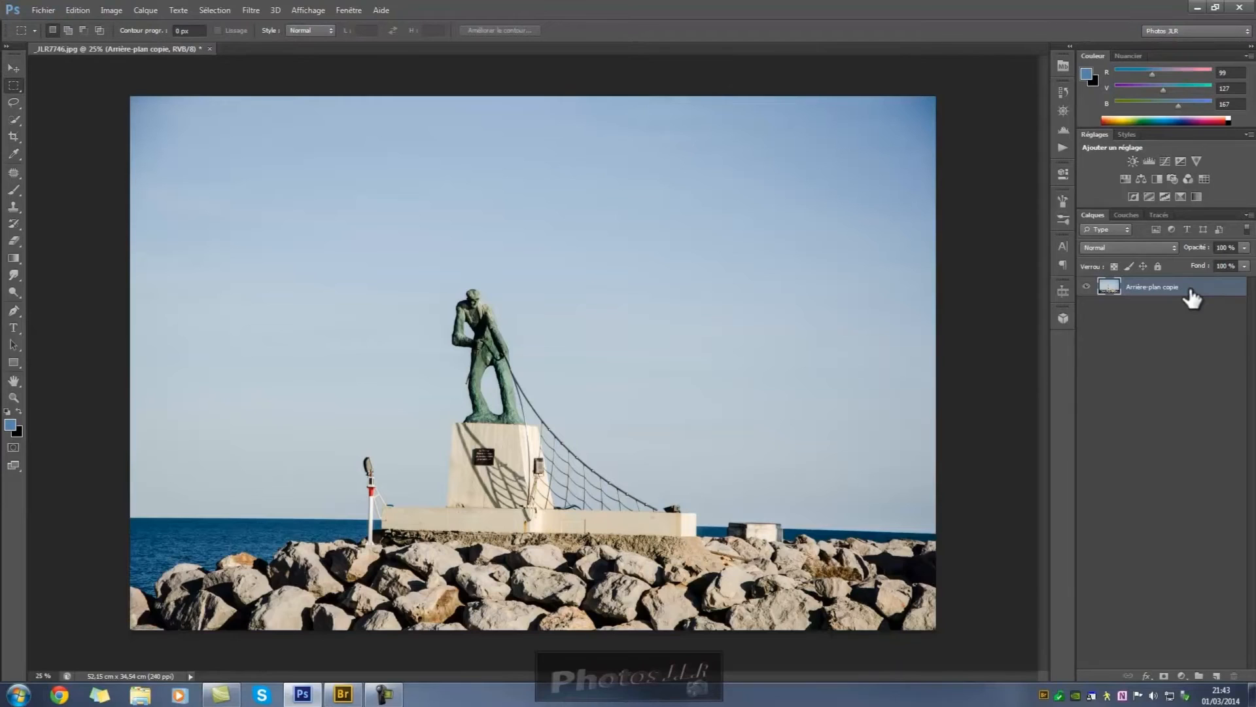
left_click(14, 173)
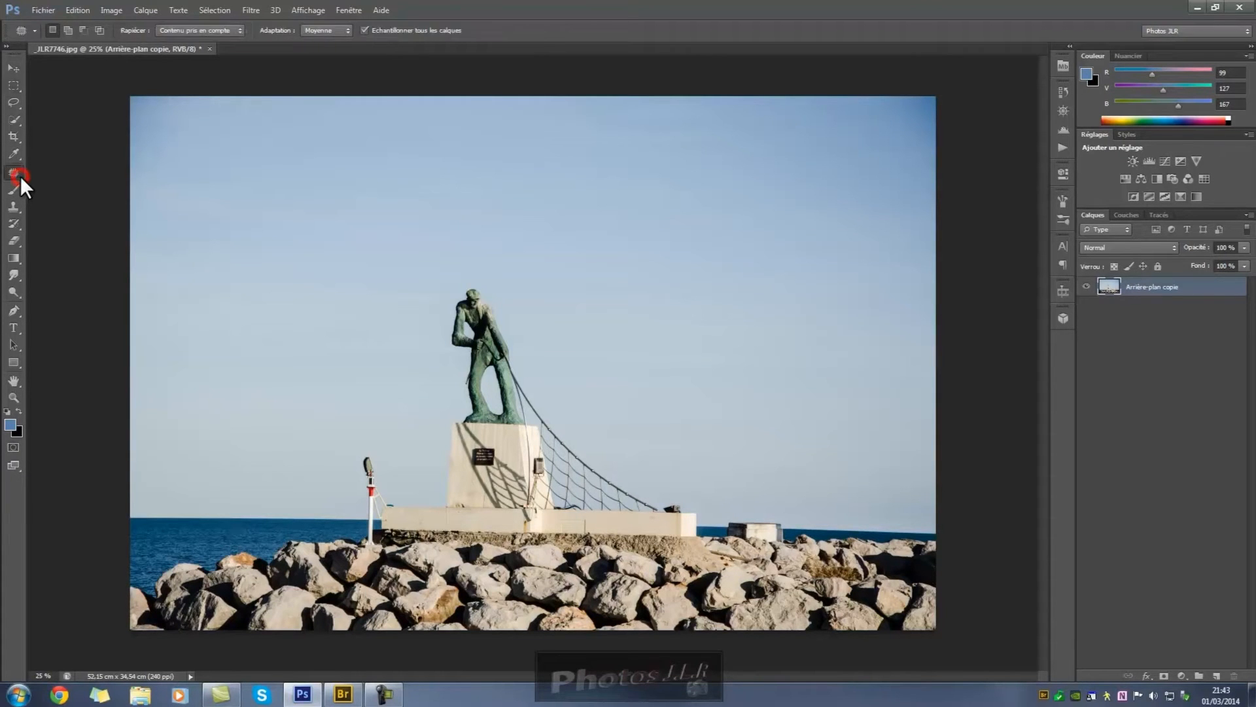
right_click(16, 174)
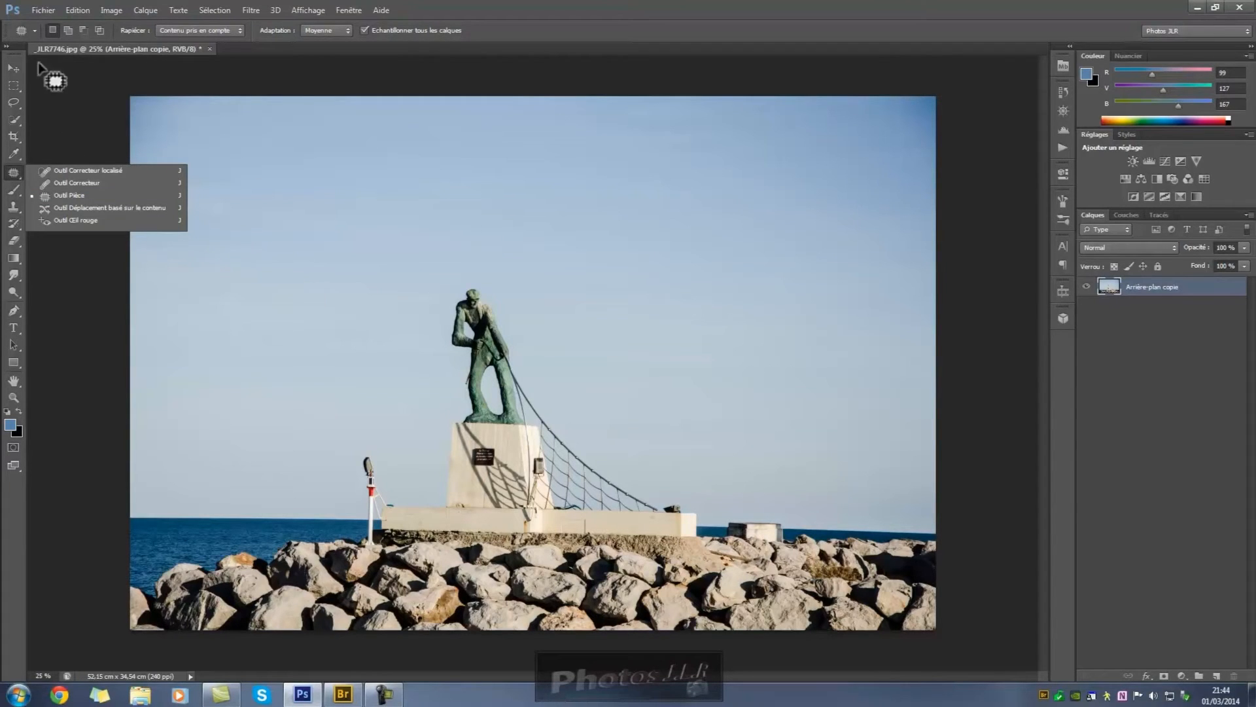
left_click(82, 105)
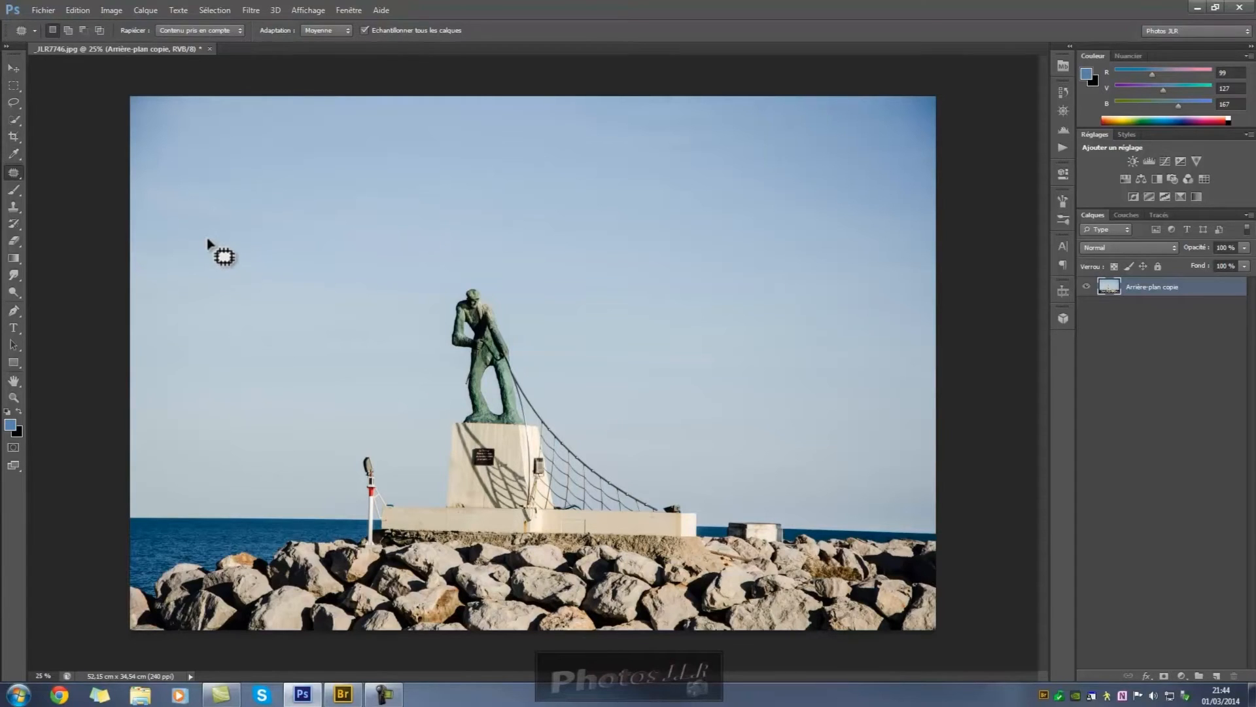
- Start a Plage de couleurs selection and try the tolerance at 145 and 83, moving the dialog clear of the photo
left_click(213, 10)
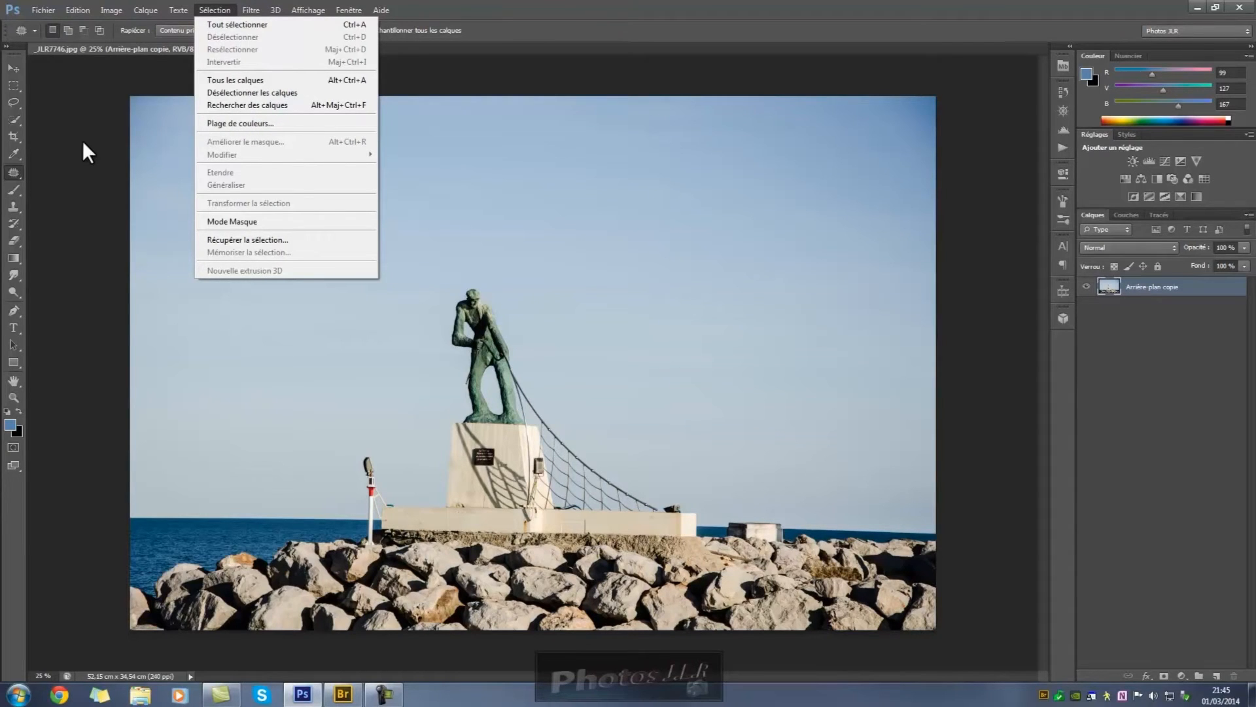
left_click(265, 123)
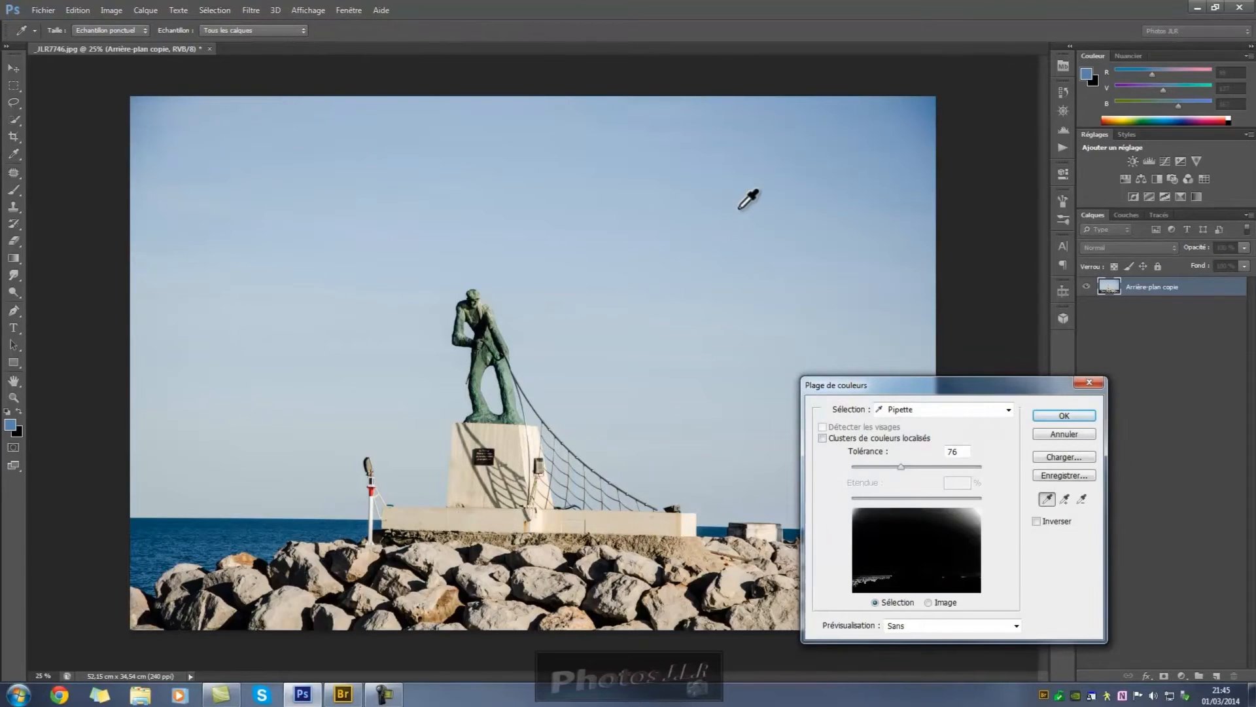
mouse_move(985, 384)
left_mouse_down()
mouse_move(977, 316)
mouse_move(891, 137)
left_mouse_up()
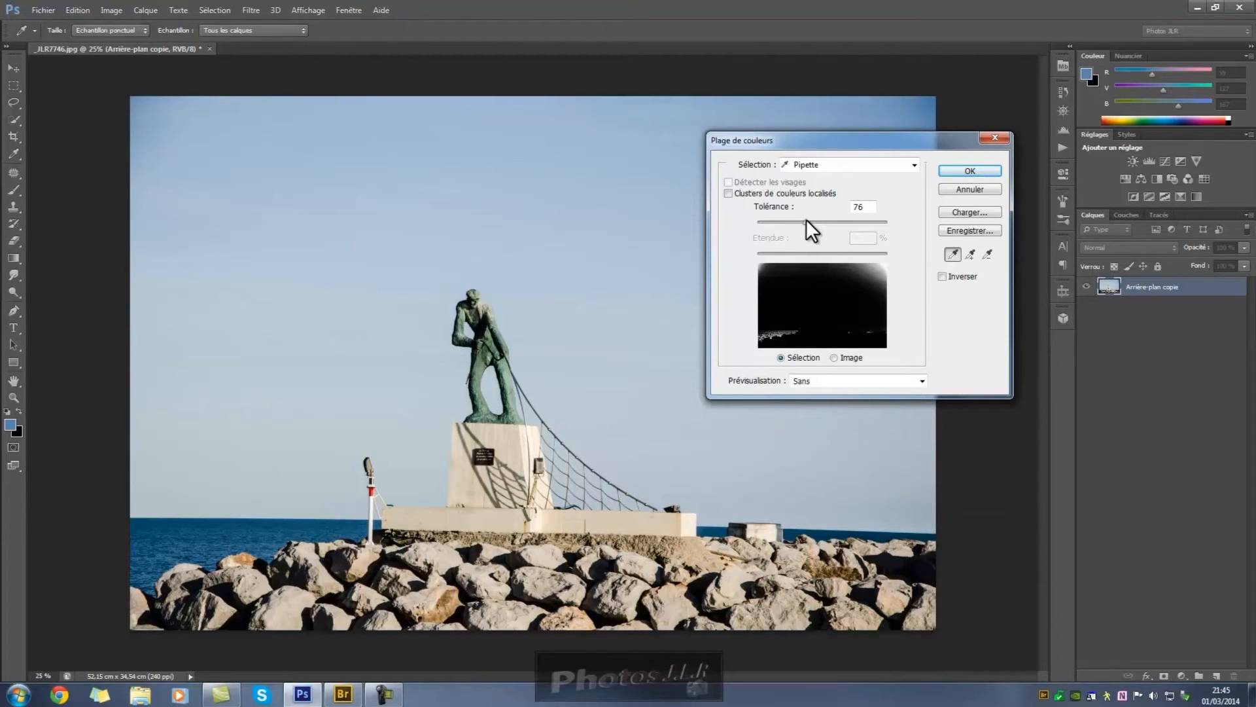
left_click_drag(807, 218, 851, 222)
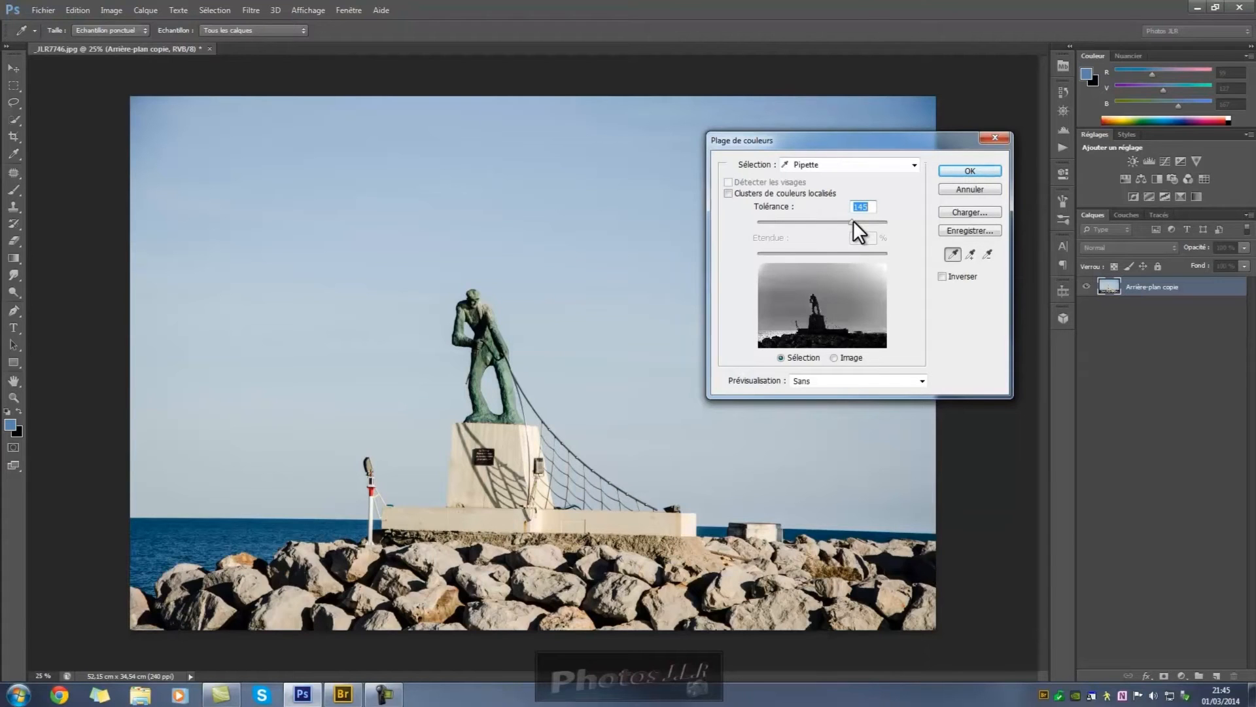
left_click_drag(852, 222, 812, 222)
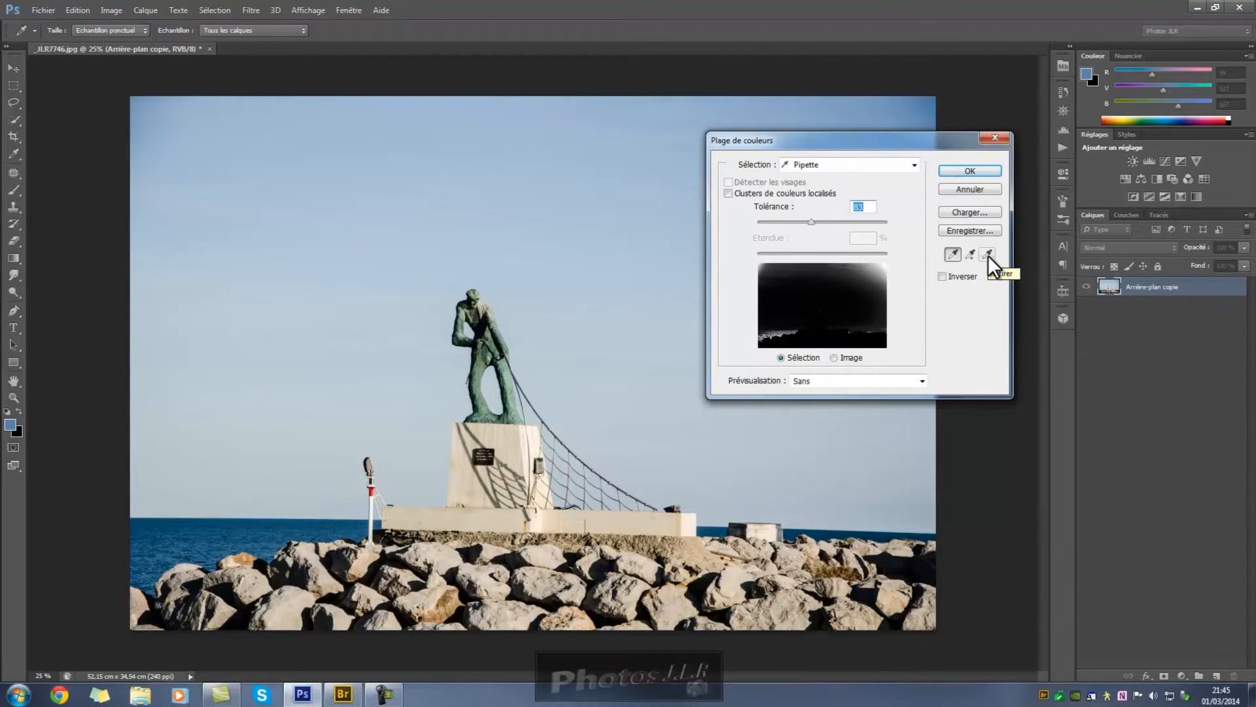
left_click(954, 254)
mouse_move(916, 141)
left_mouse_down()
mouse_move(1077, 299)
mouse_move(1170, 325)
mouse_move(1128, 325)
left_mouse_up()
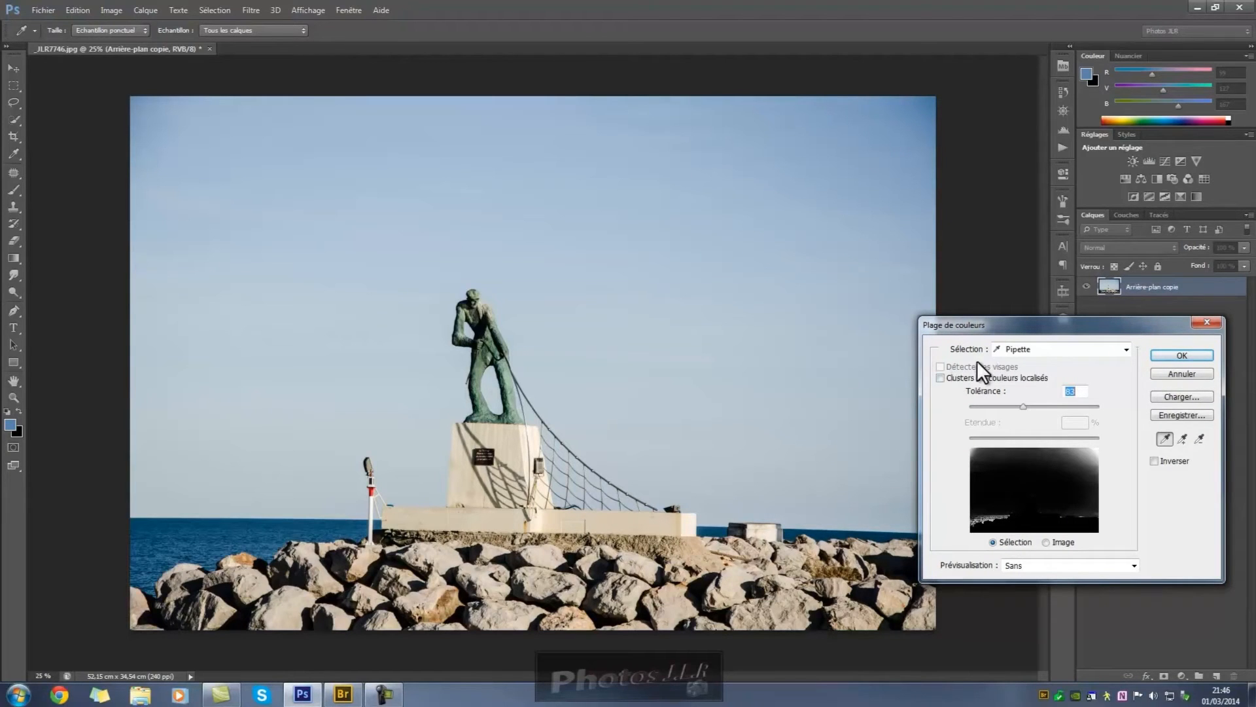
- Keep Pipette as the colour range sampling method and set the tolerance to 66
left_click(1127, 349)
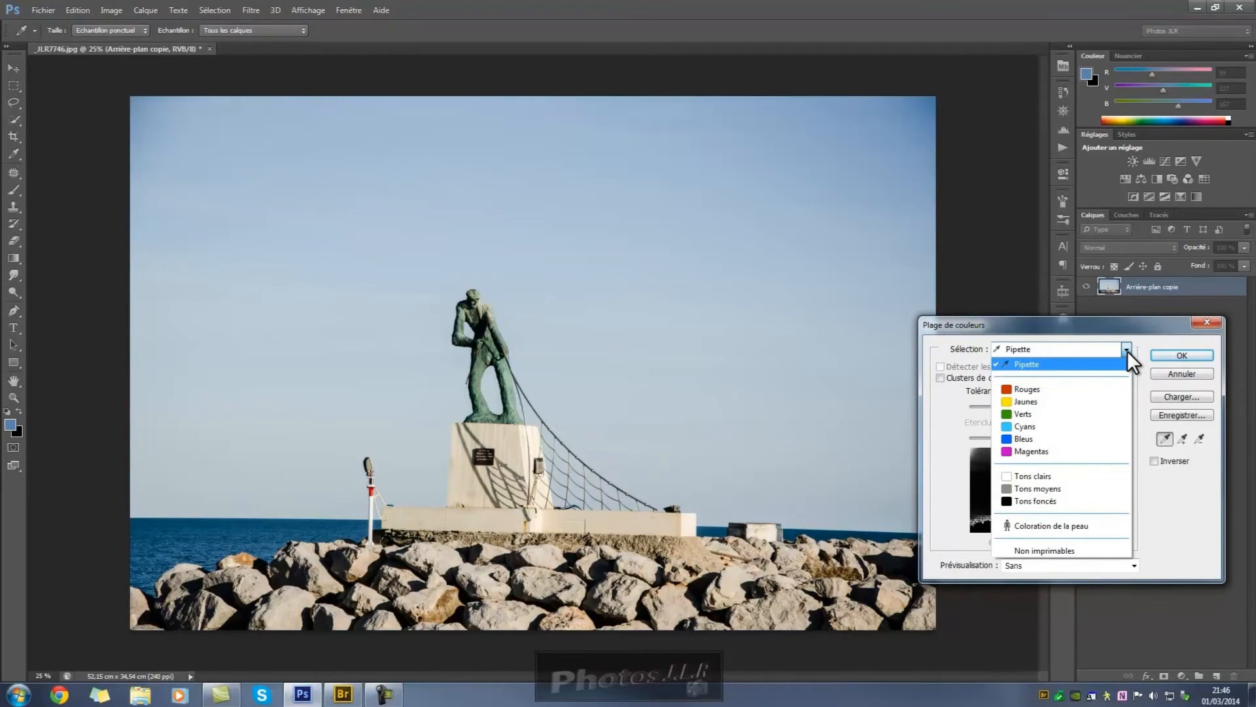
left_click(1026, 364)
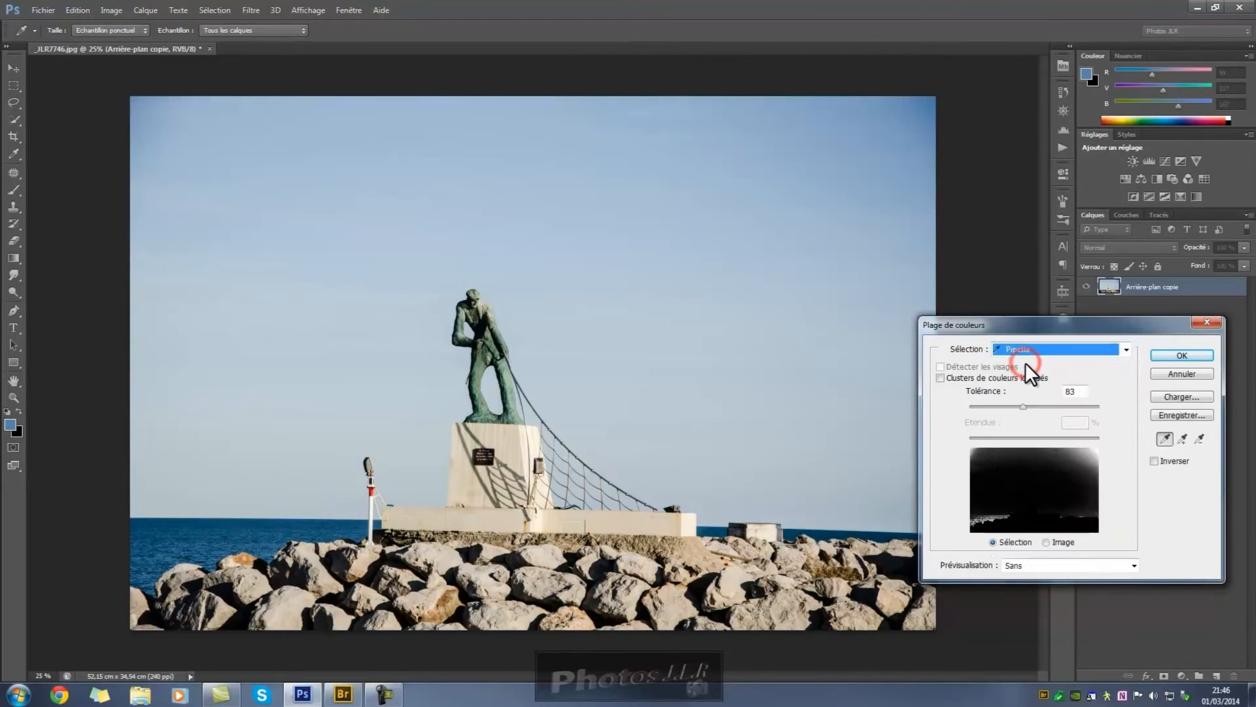
left_click(1022, 406)
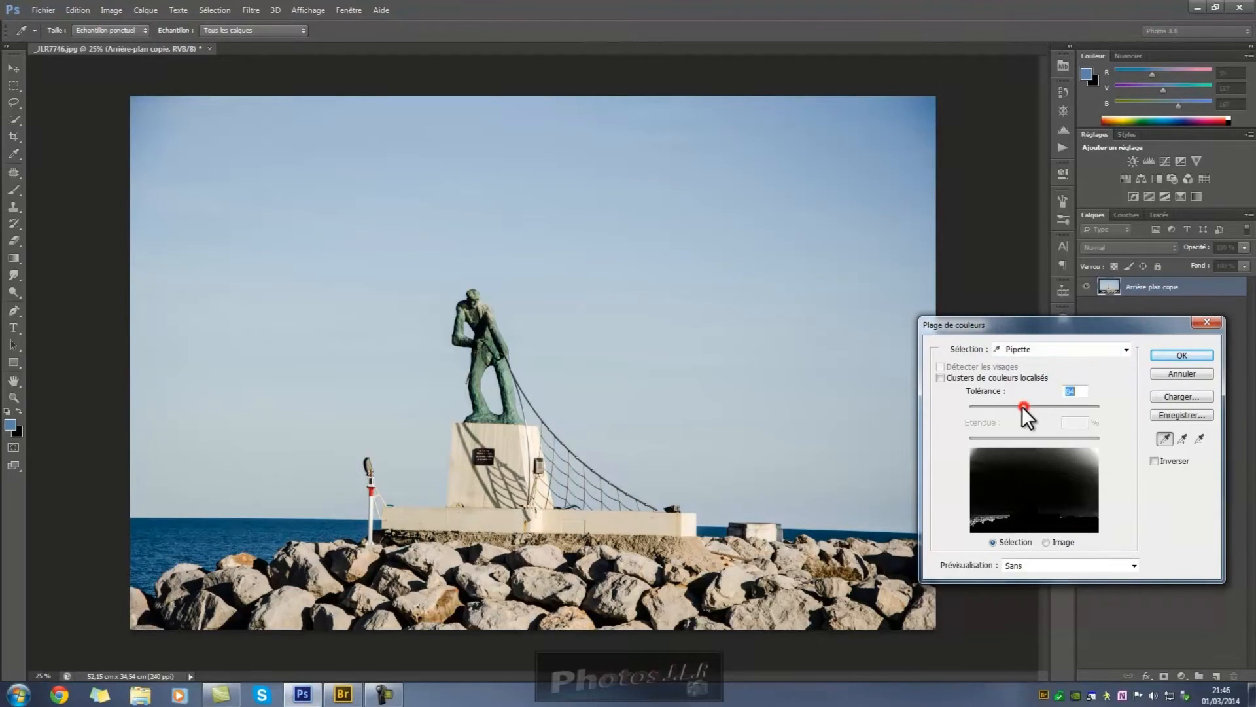
left_click_drag(1022, 406, 1011, 407)
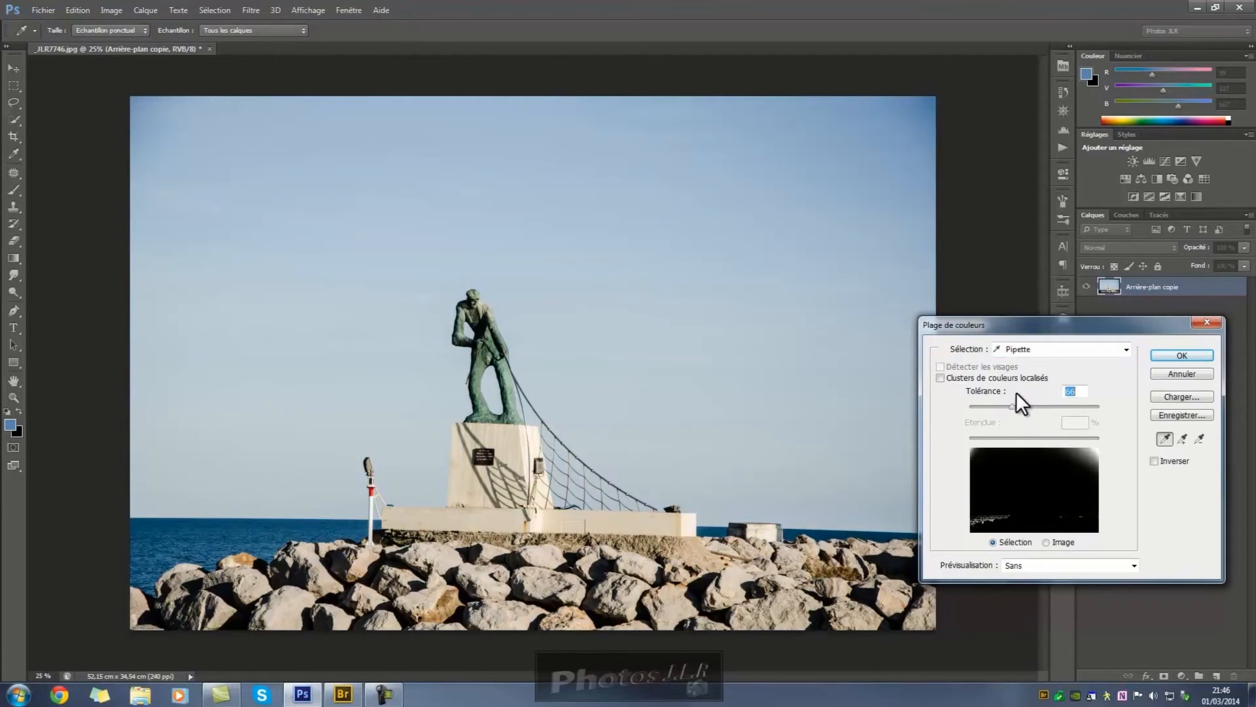
- Sample the sky left of the statue, add the darker upper-right sky tones to the range, and apply the colour range selection
left_click(241, 214)
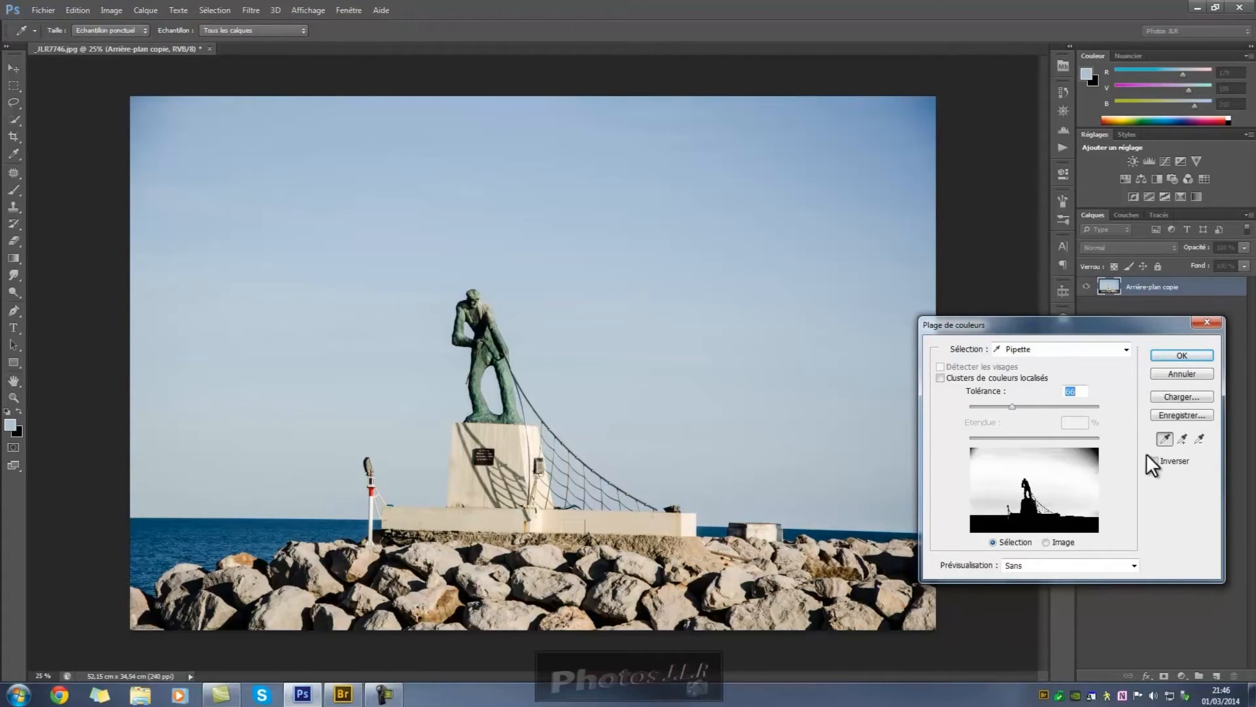
left_click(1183, 438)
left_click(873, 149)
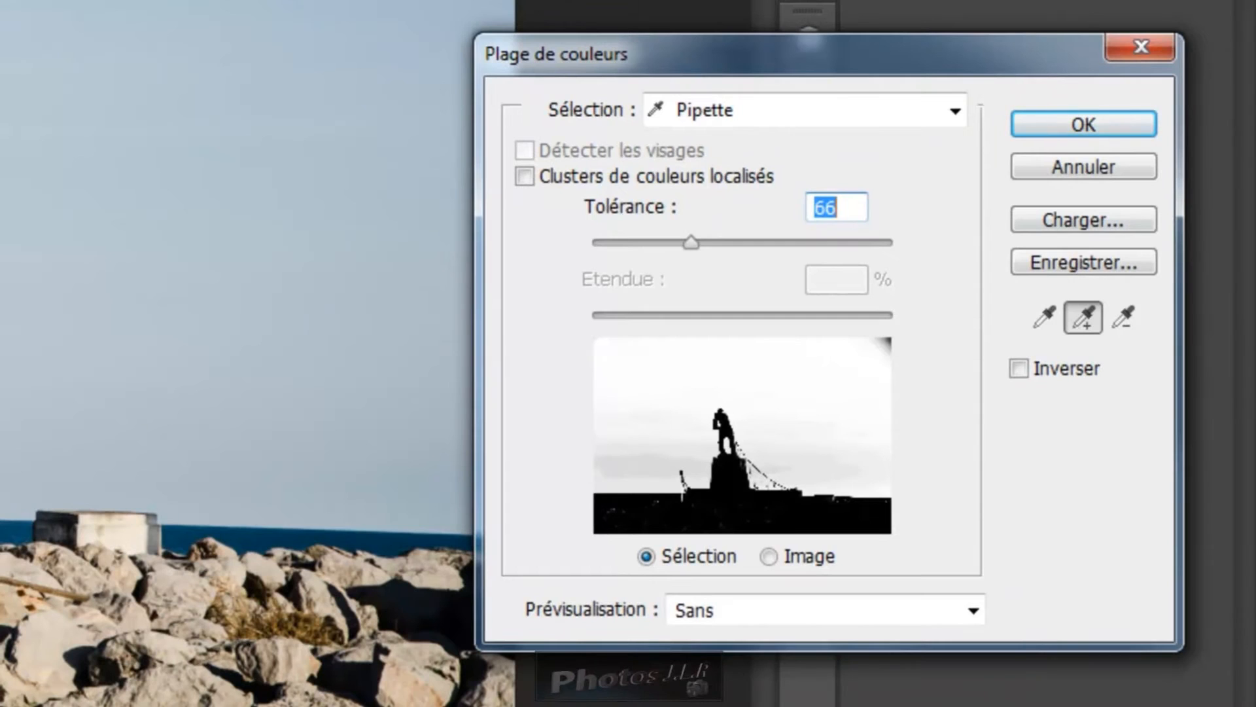
left_click(506, 5)
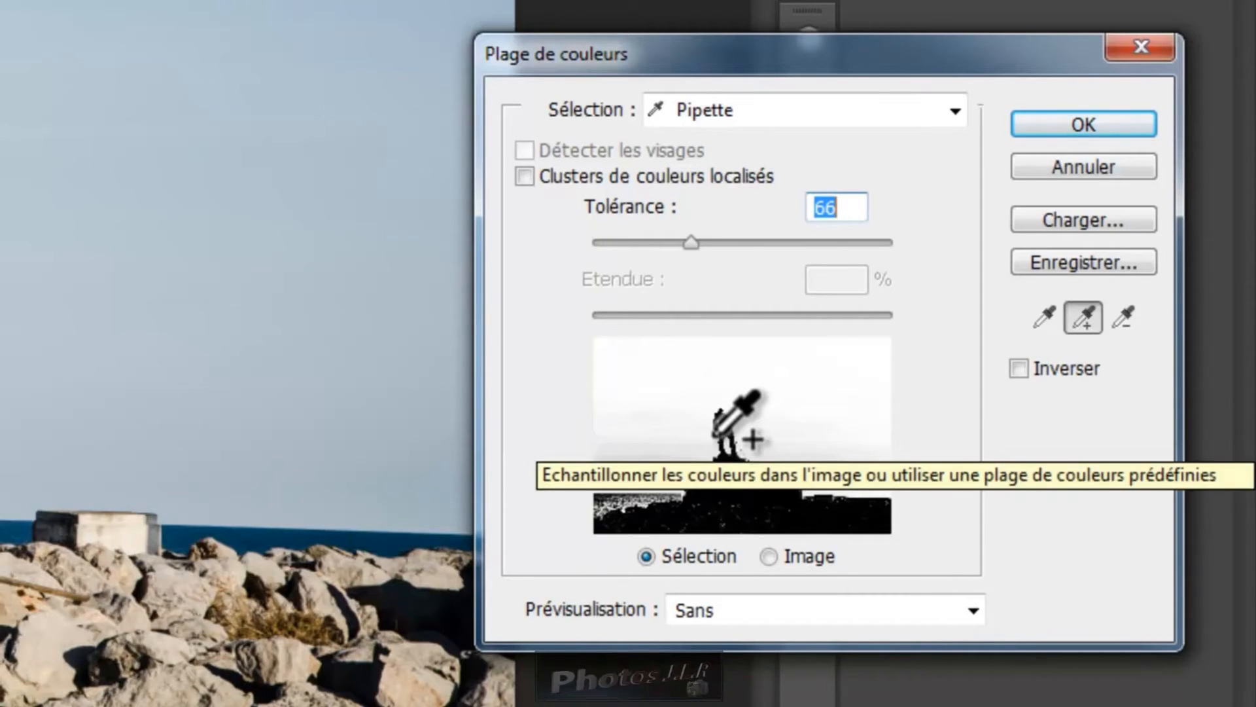
key("ctrl")
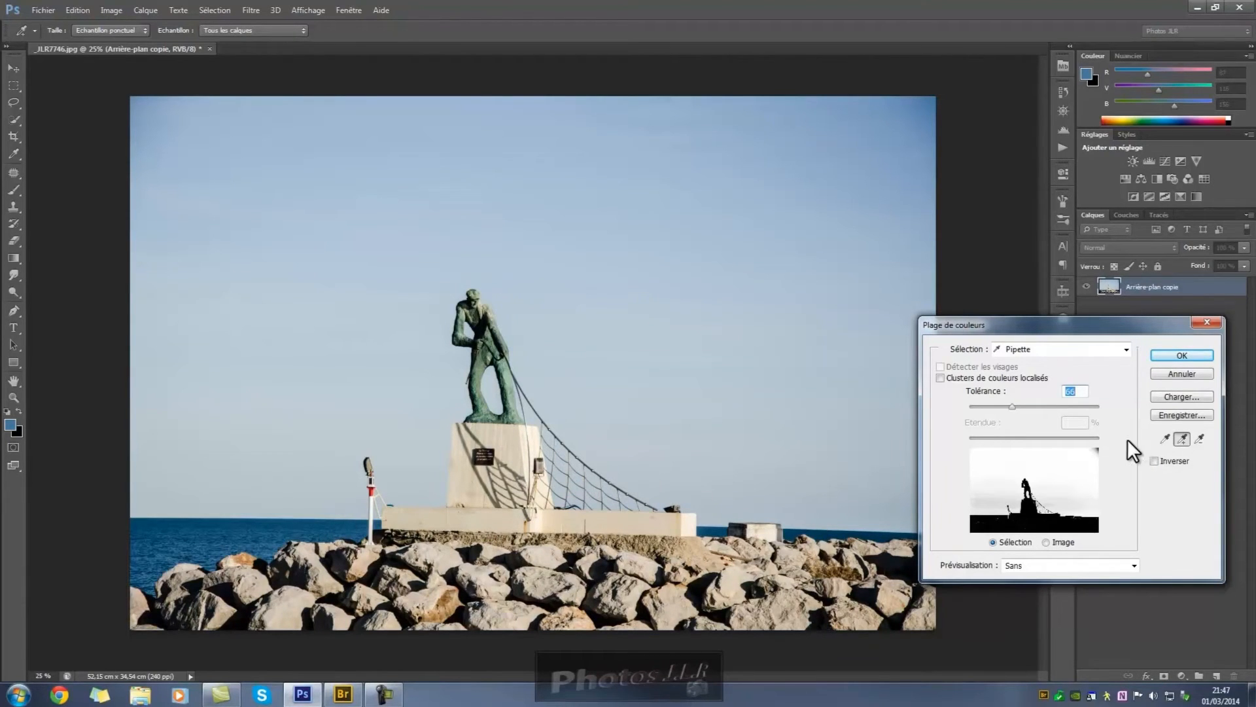
left_click(1170, 357)
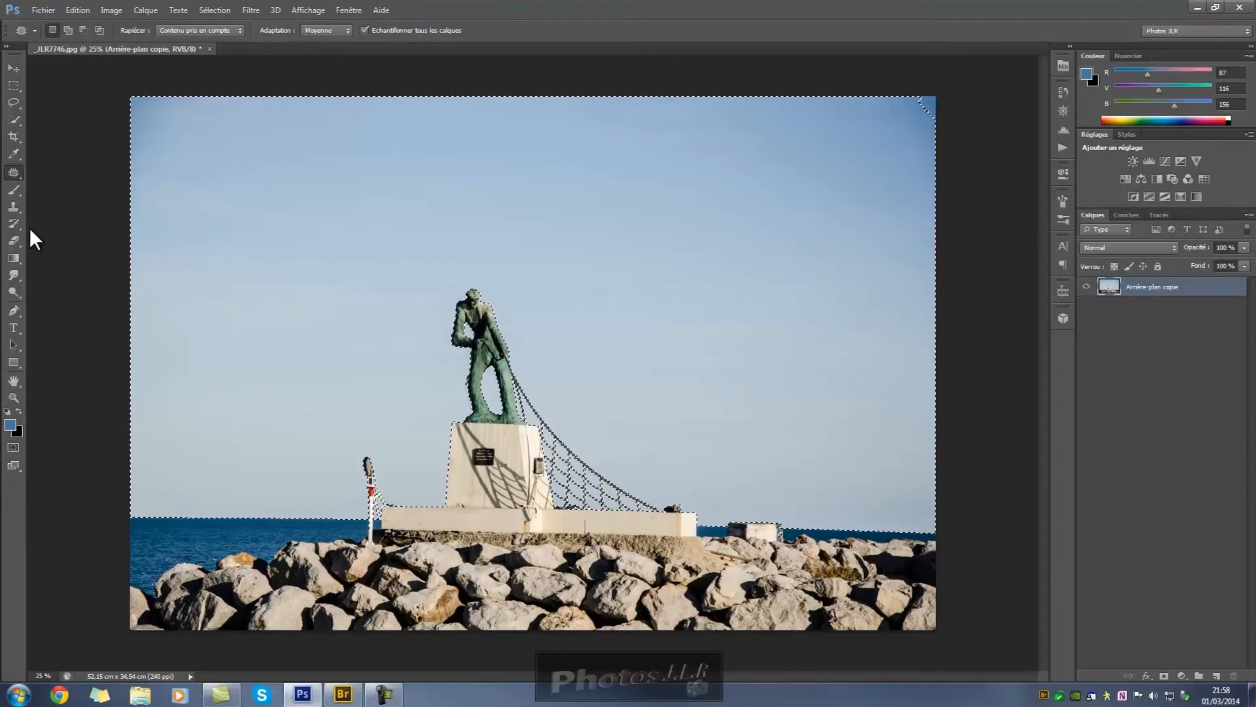
- Erase the selected sky around the statue and netting to transparency with the Gomme tool, and deselect
left_click(13, 240)
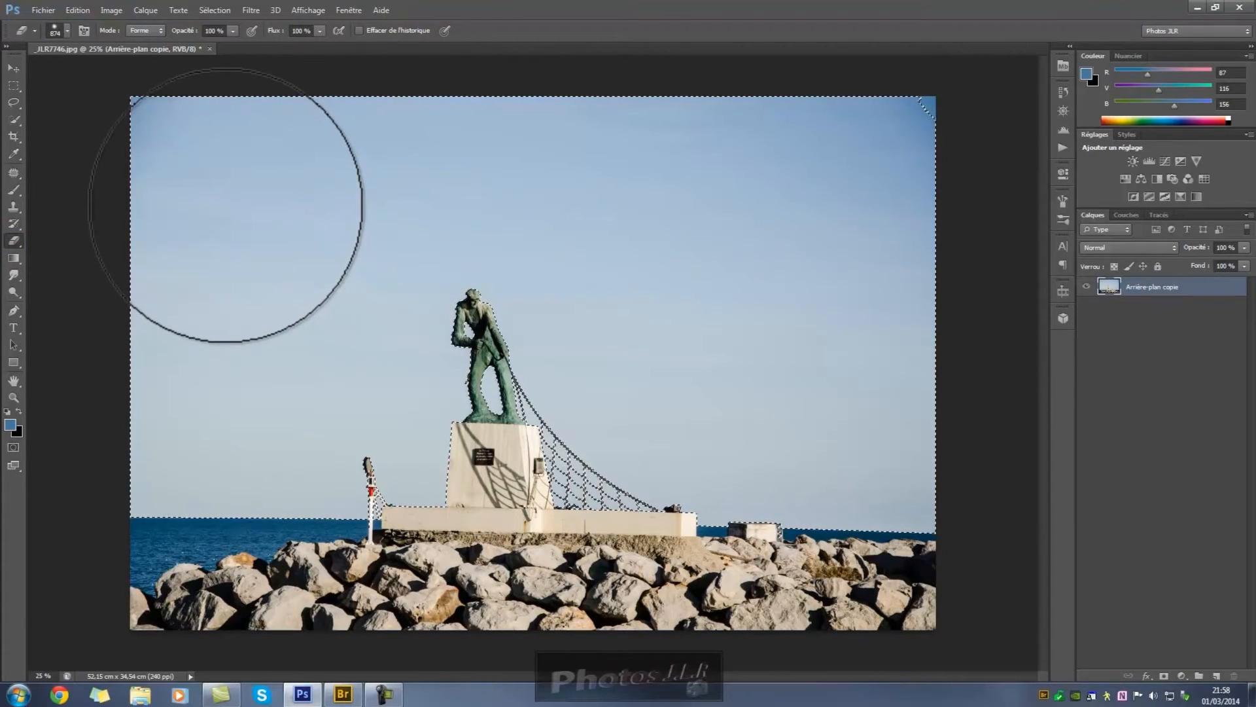
left_click(202, 176)
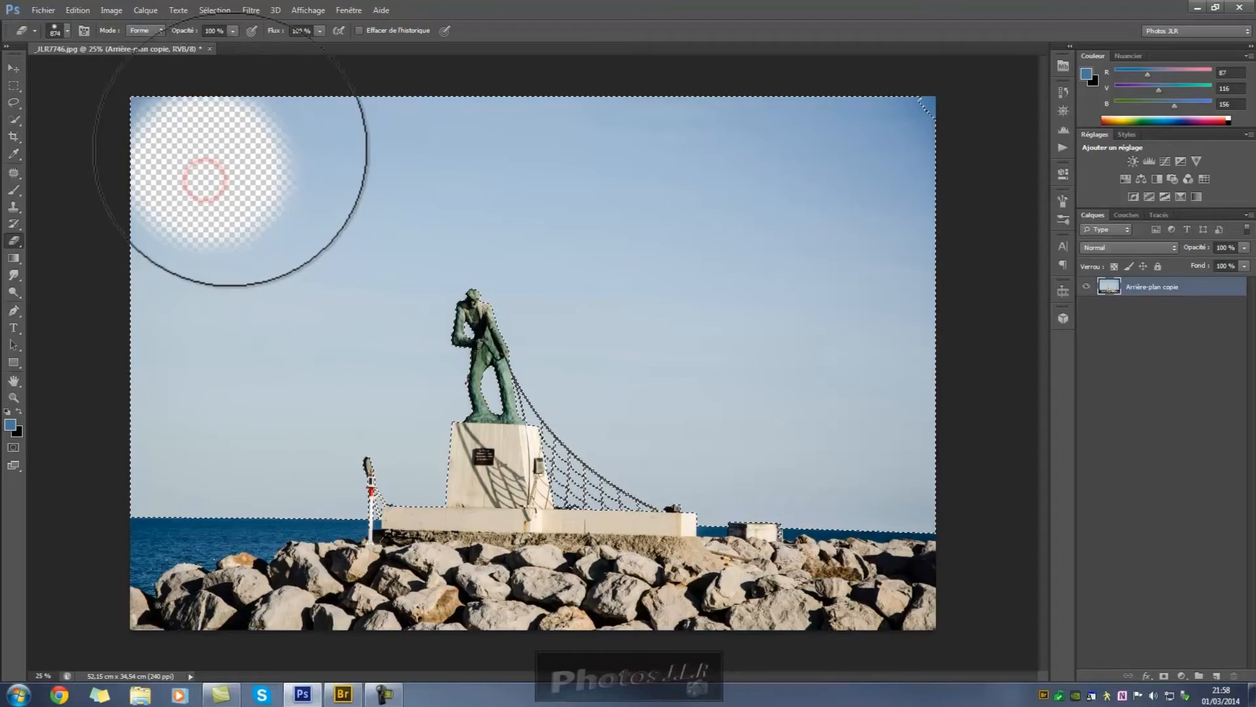
mouse_move(147, 142)
left_mouse_down()
mouse_move(391, 143)
mouse_move(274, 143)
mouse_move(437, 239)
mouse_move(458, 264)
mouse_move(425, 297)
mouse_move(493, 314)
mouse_move(459, 352)
mouse_move(513, 379)
mouse_move(466, 401)
mouse_move(421, 483)
mouse_move(327, 552)
mouse_move(303, 523)
mouse_move(272, 544)
mouse_move(207, 535)
mouse_move(188, 550)
mouse_move(185, 518)
mouse_move(181, 538)
mouse_move(198, 518)
mouse_move(299, 492)
mouse_move(369, 421)
mouse_move(382, 314)
mouse_move(321, 290)
mouse_move(197, 298)
mouse_move(306, 262)
mouse_move(167, 252)
mouse_move(149, 254)
mouse_move(133, 442)
mouse_move(341, 398)
mouse_move(339, 386)
mouse_move(91, 473)
mouse_move(212, 478)
mouse_move(508, 442)
mouse_move(592, 449)
mouse_move(498, 468)
mouse_move(894, 490)
mouse_move(908, 145)
mouse_move(469, 137)
mouse_move(498, 145)
mouse_move(343, 105)
mouse_move(440, 132)
mouse_move(538, 183)
mouse_move(591, 357)
mouse_move(729, 371)
mouse_move(766, 255)
mouse_move(650, 253)
mouse_move(818, 187)
mouse_move(818, 406)
left_mouse_up()
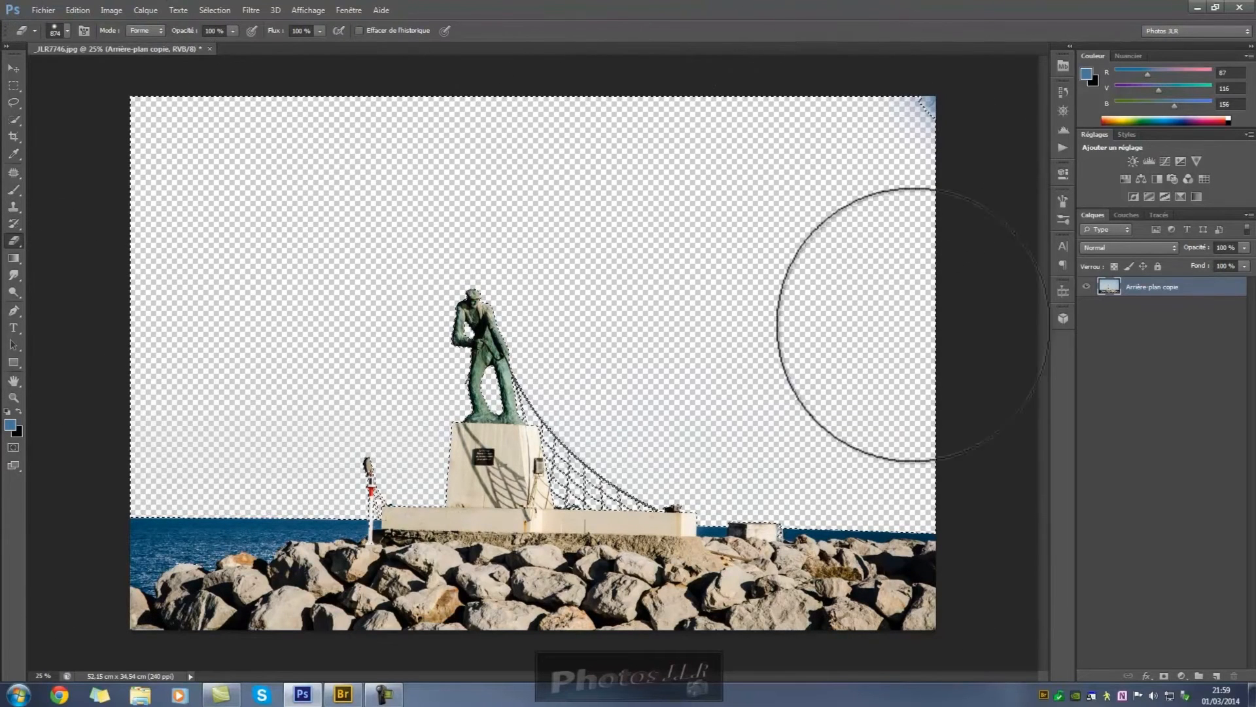
mouse_move(663, 467)
left_mouse_down()
mouse_move(593, 457)
mouse_move(575, 369)
left_mouse_up()
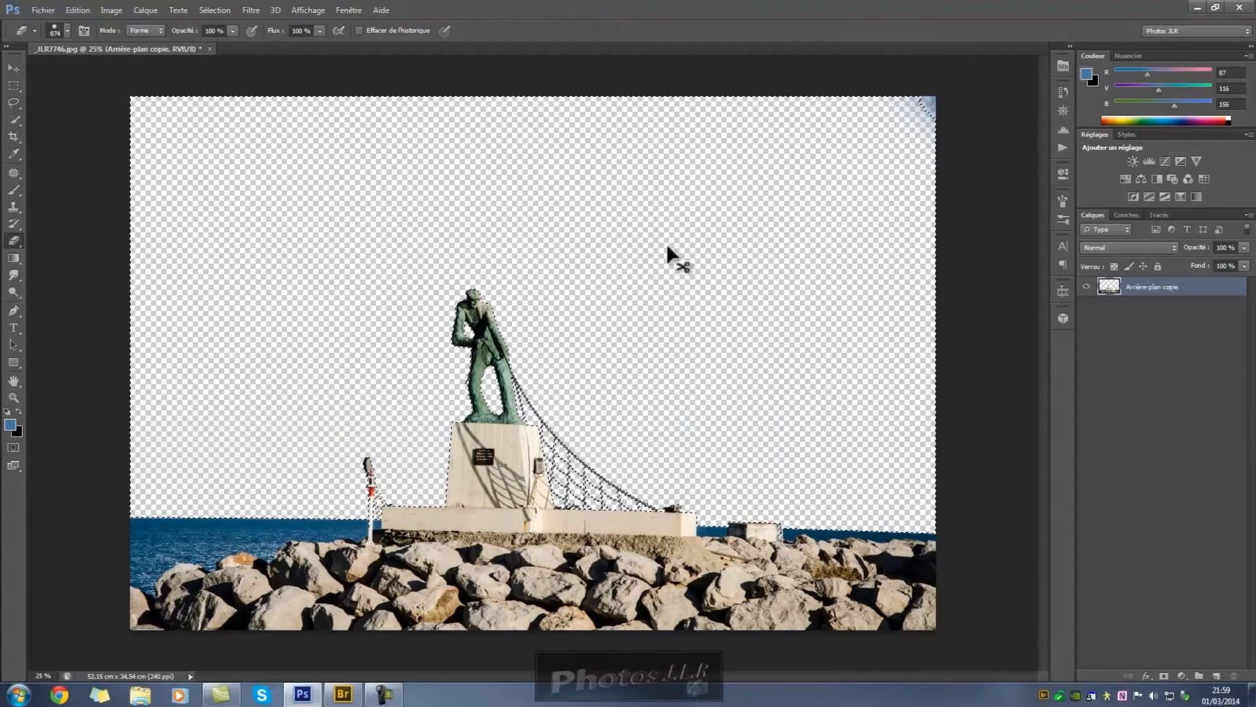
key("ctrl+d")
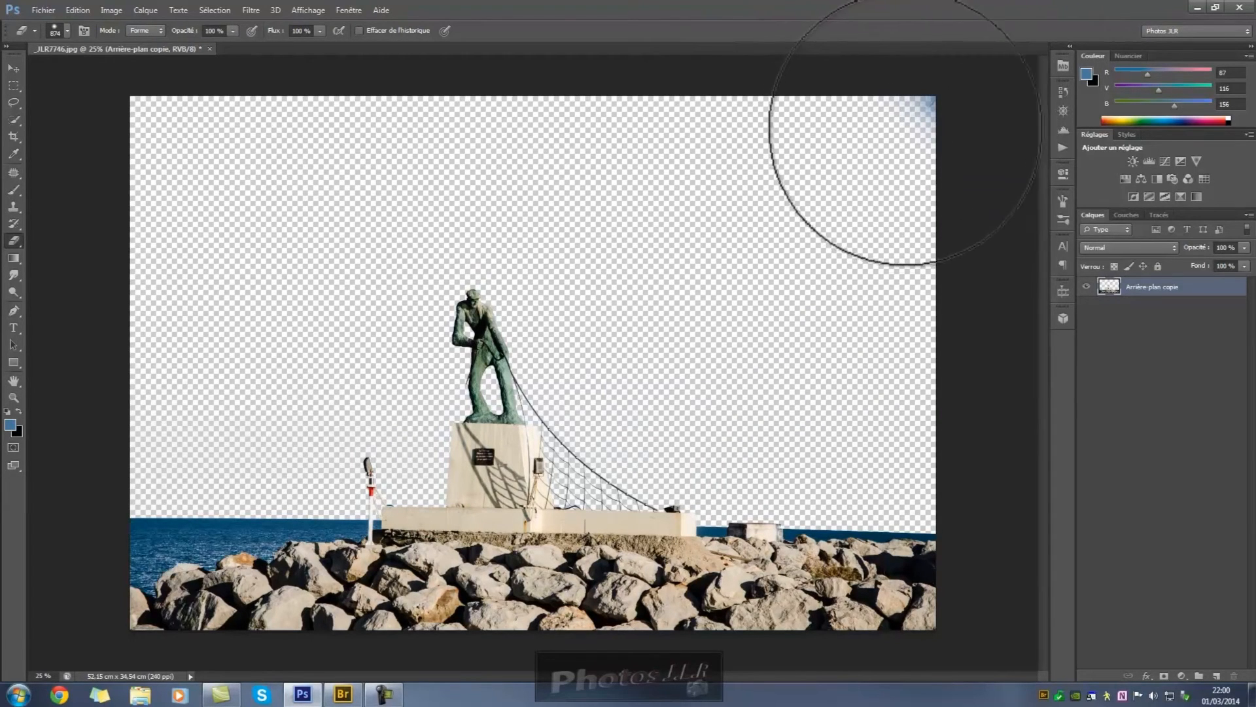
- Erase the leftover blue sky in the photo's upper-right corner with the Gomme tool
left_click(924, 119)
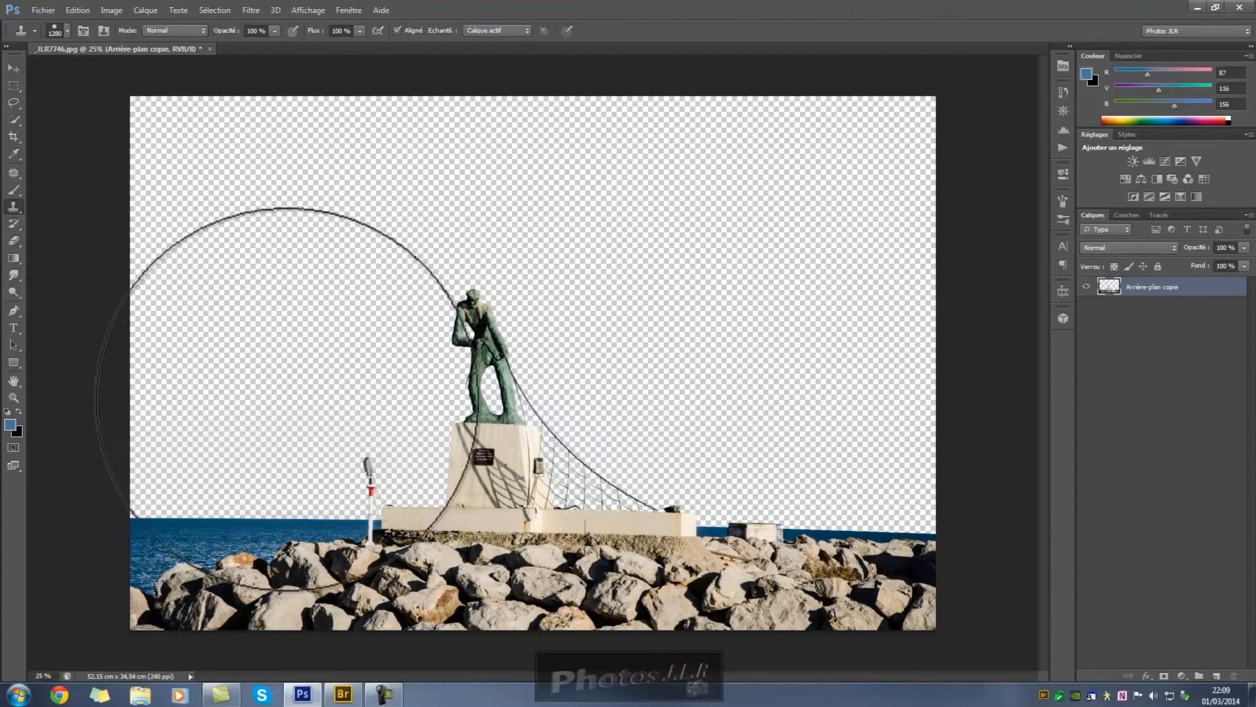
- Reduce the Clone Stamp brush to 672 px over the transparent area beside the statue and set a sampling point there
right_click(281, 407, "alt")
mouse_move(249, 409)
left_mouse_down()
mouse_move(230, 409)
mouse_move(244, 429)
mouse_move(262, 281)
mouse_move(257, 387)
left_mouse_up()
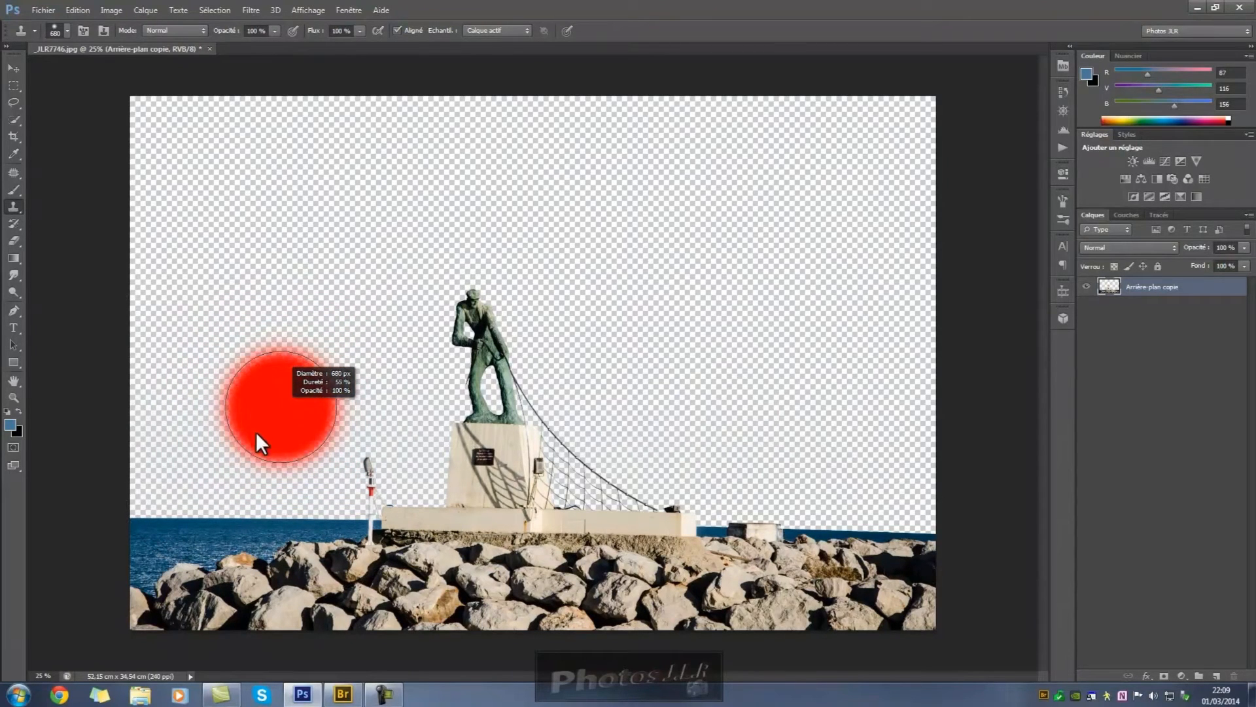
mouse_move(254, 462)
left_mouse_down()
mouse_move(254, 499)
mouse_move(253, 471)
left_mouse_up()
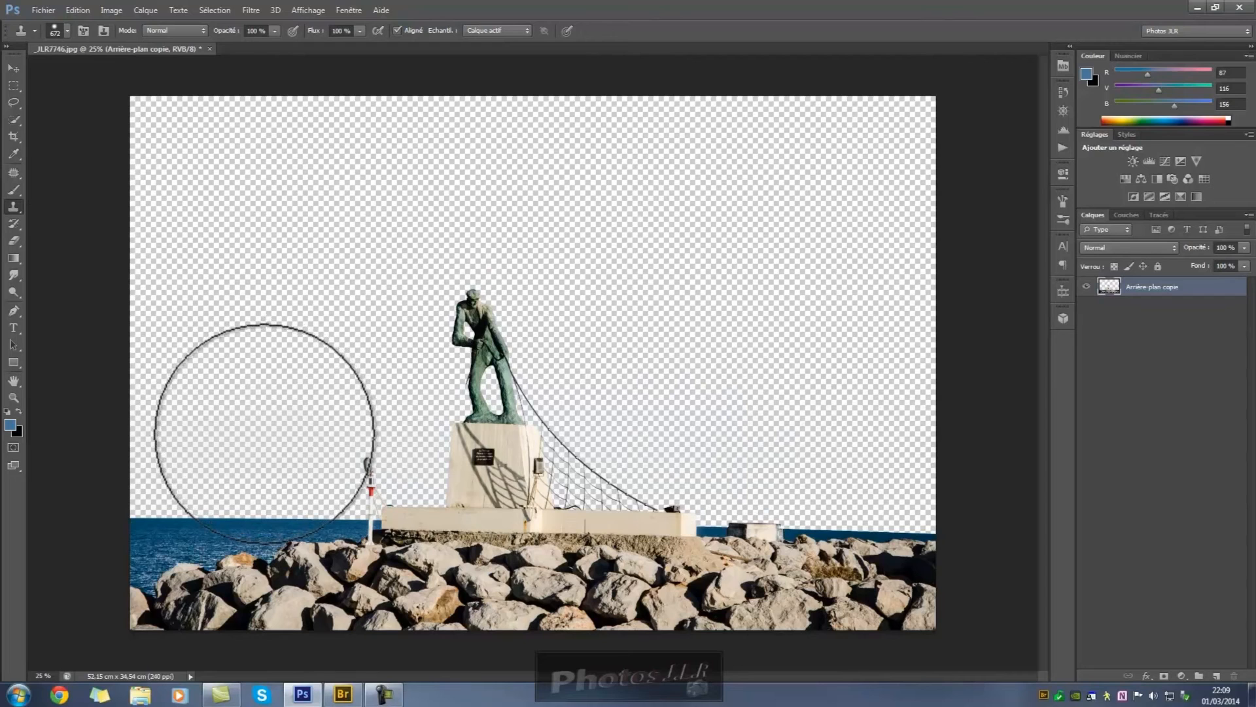
left_click(288, 457, "alt")
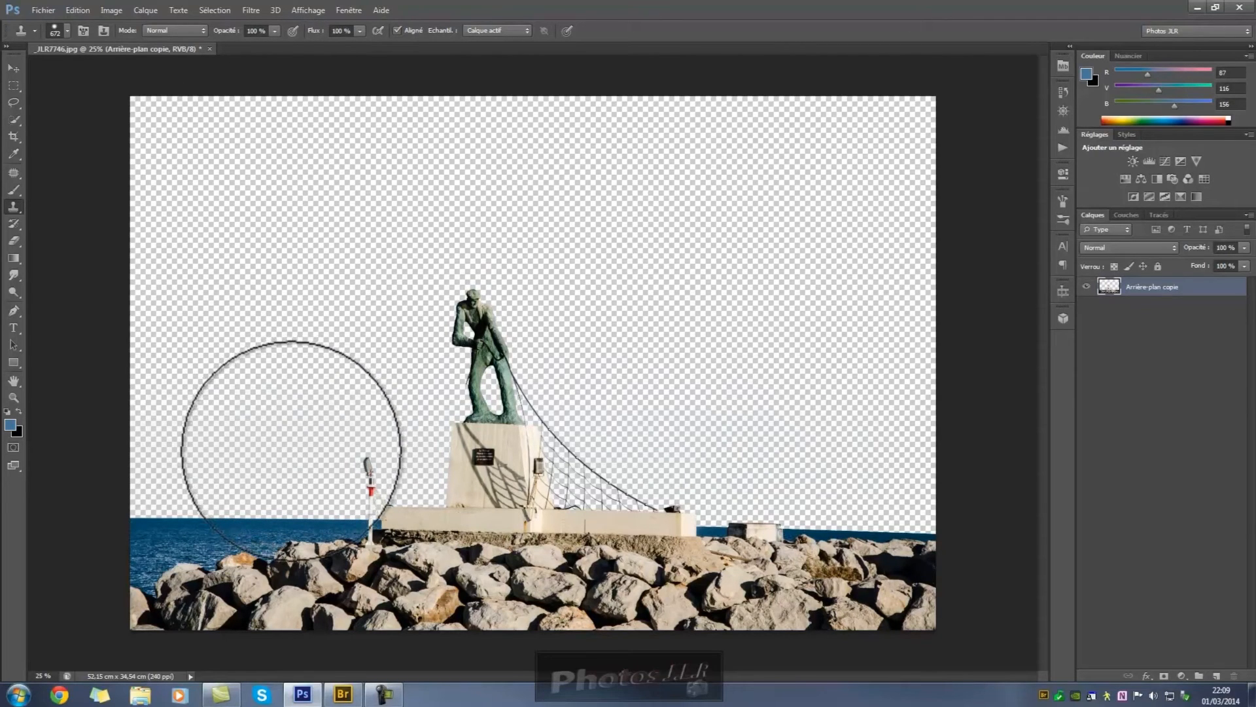
key("alt")
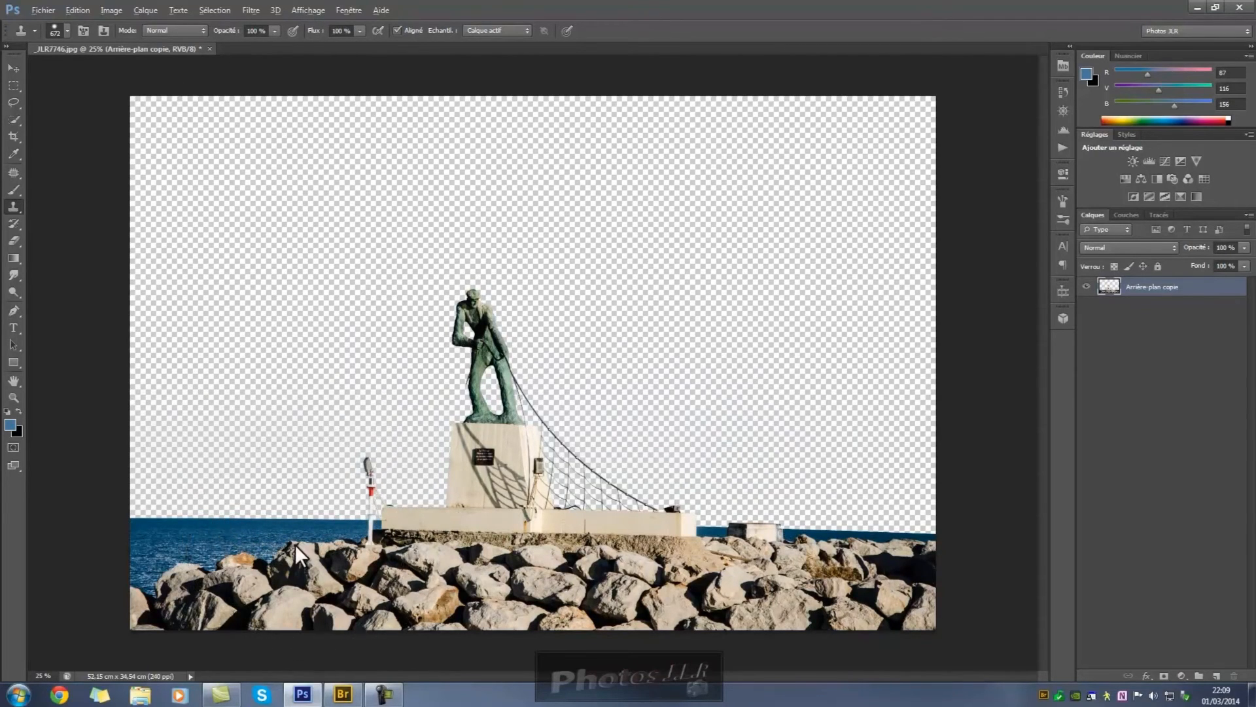
- Shrink the Clone Stamp brush, sample the sea beside the red-and-white pole, and clone water over the pole's section crossing the sea
right_click(296, 544, "alt")
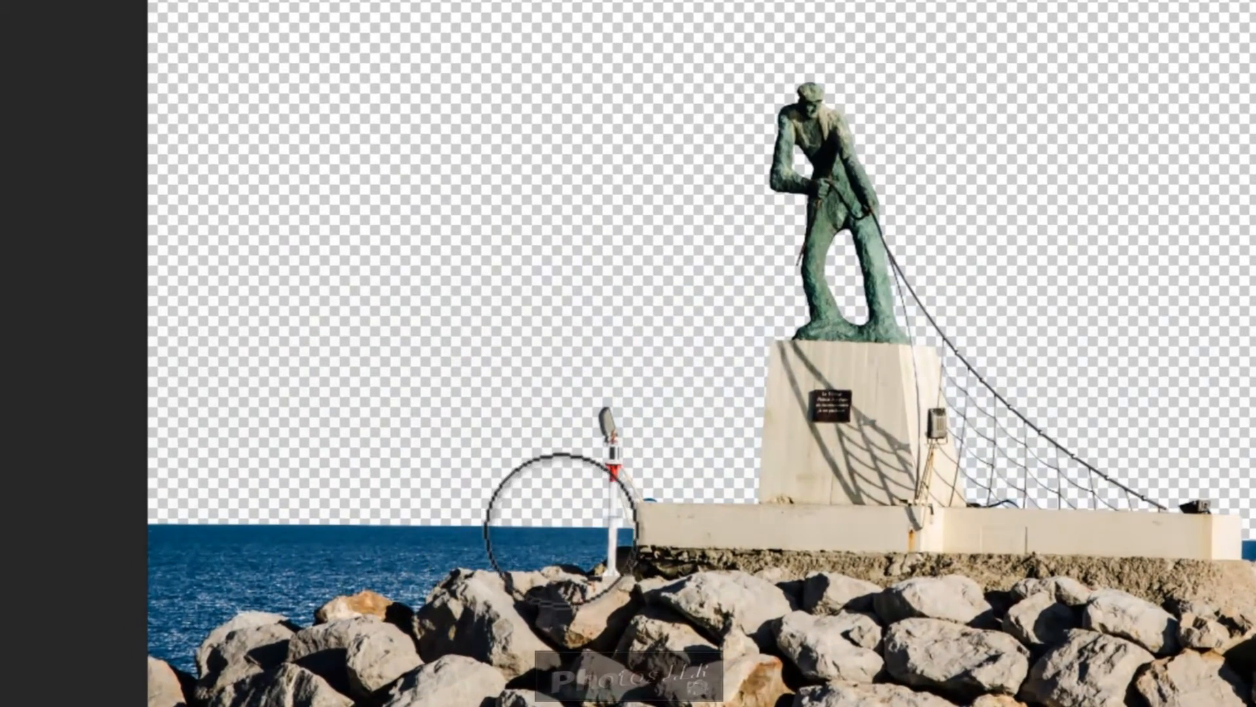
left_click(569, 521, "alt")
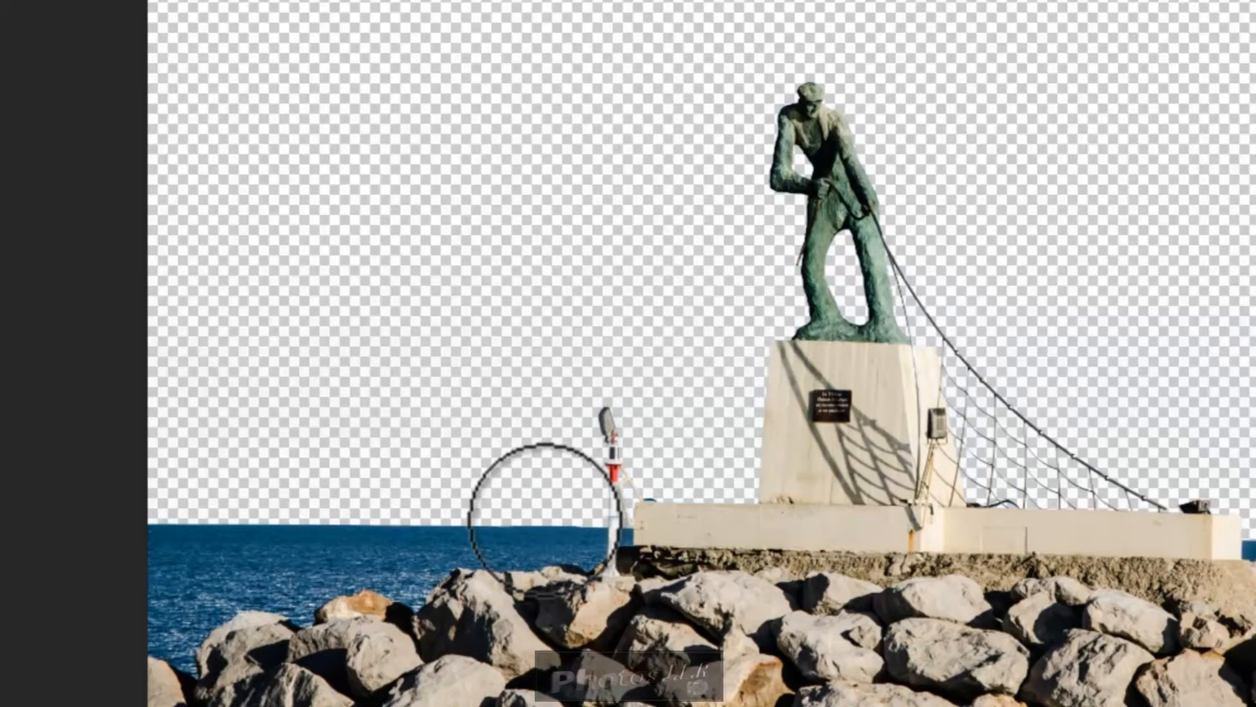
left_click(598, 520)
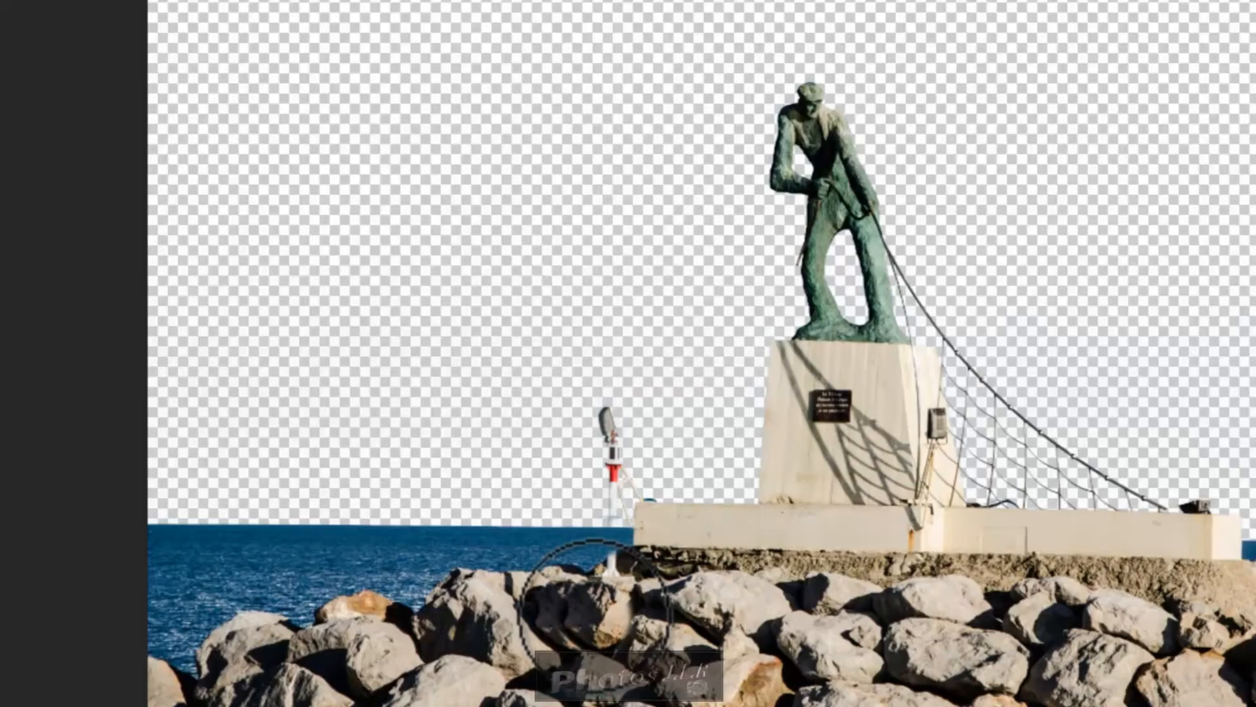
- Resize the Clone Stamp brush, sample the rocks beside the pole's white base, and clone rock over the base's left edge
scroll(596, 615, "up", 3)
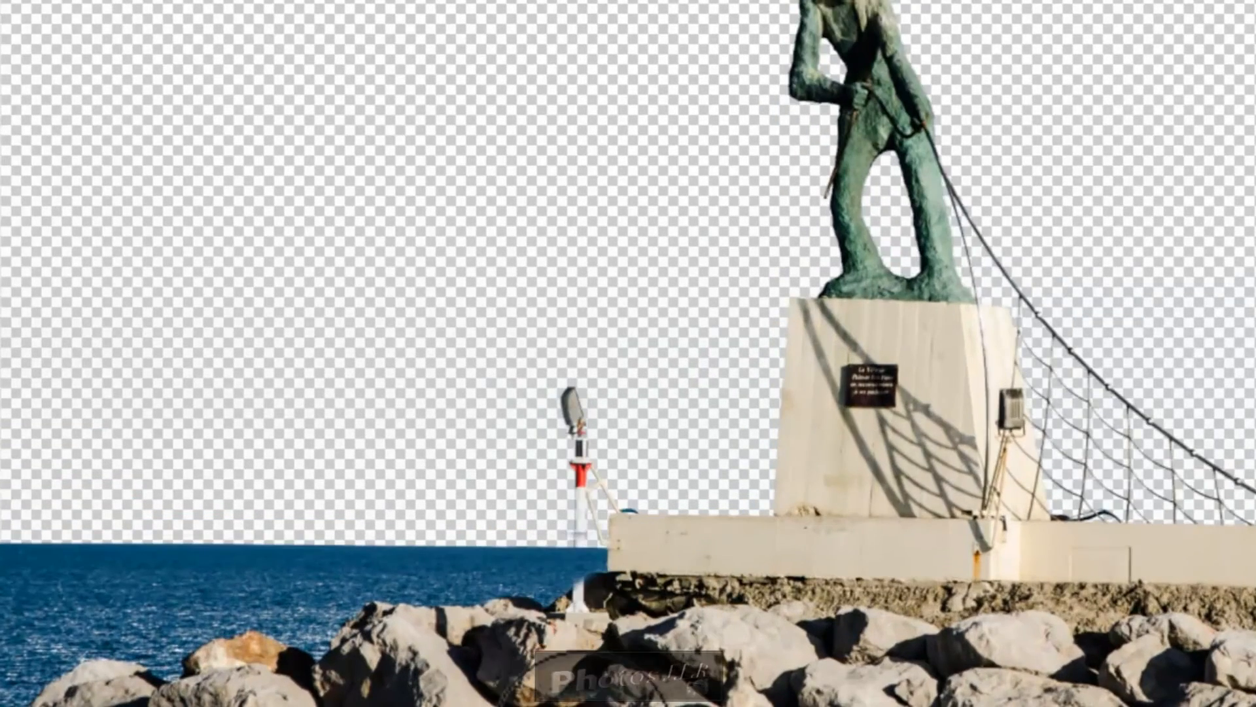
scroll(556, 705, "down", 1)
scroll(556, 705, "up", 3)
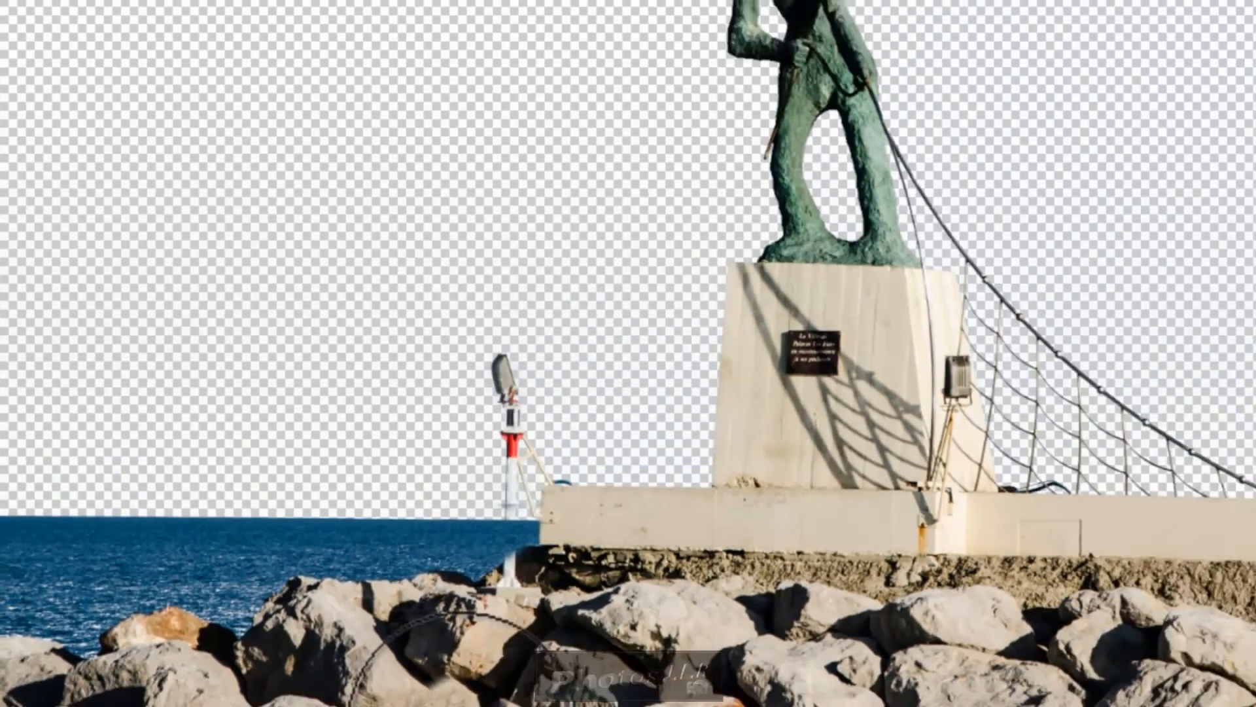
scroll(353, 647, "up", 3)
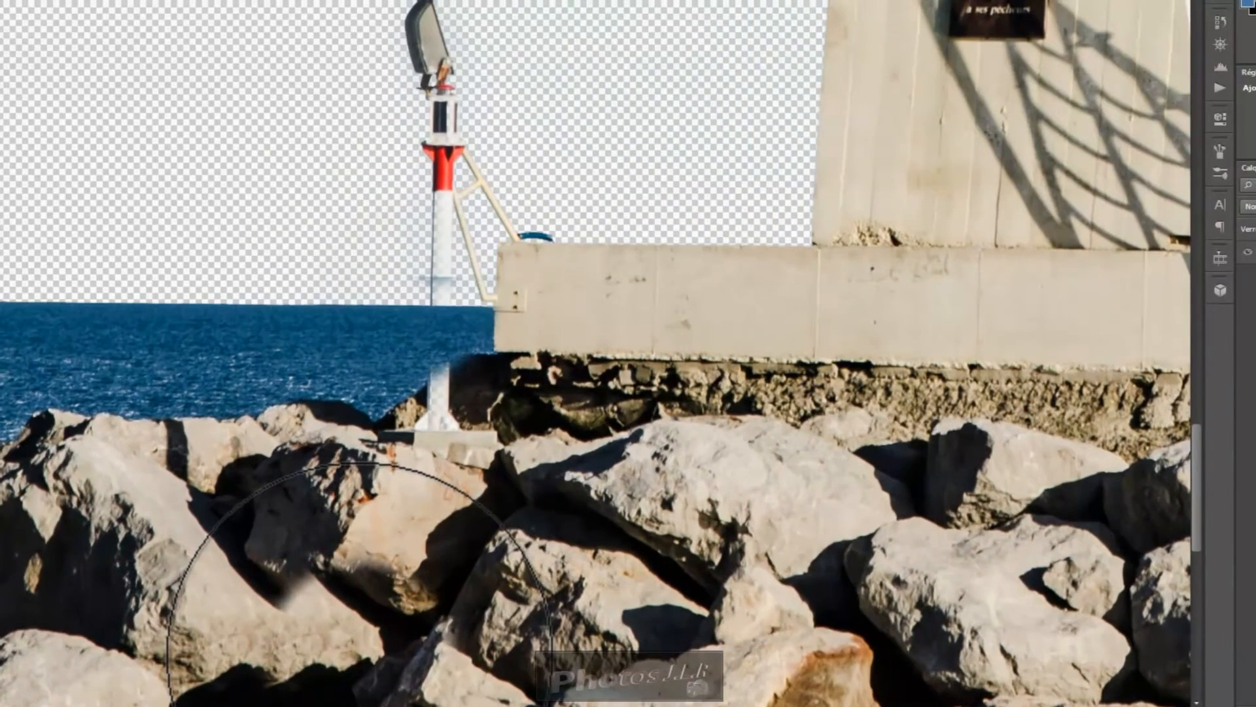
mouse_move(359, 654)
left_mouse_down()
mouse_move(572, 491)
mouse_move(500, 419)
mouse_move(458, 458)
mouse_move(451, 477)
mouse_move(481, 462)
mouse_move(441, 511)
mouse_move(465, 490)
mouse_move(497, 494)
mouse_move(411, 493)
mouse_move(490, 489)
left_mouse_up()
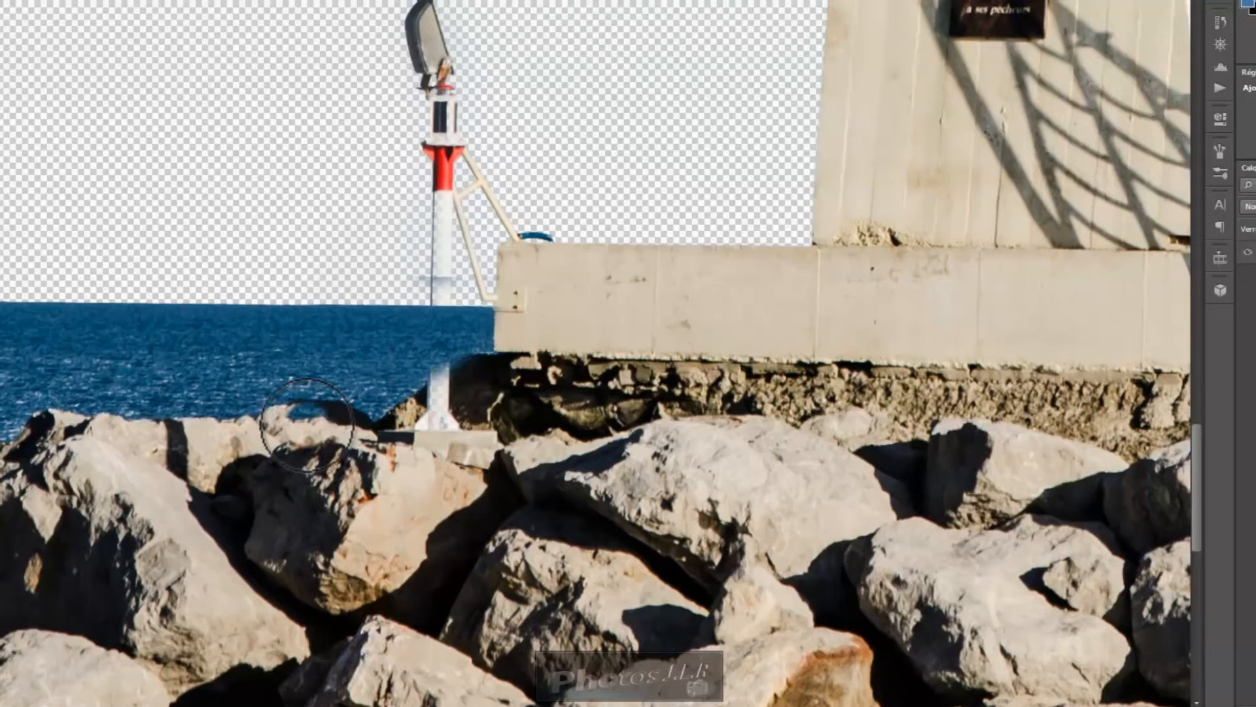
mouse_move(310, 428)
left_mouse_down()
mouse_move(349, 430)
mouse_move(362, 451)
left_mouse_up()
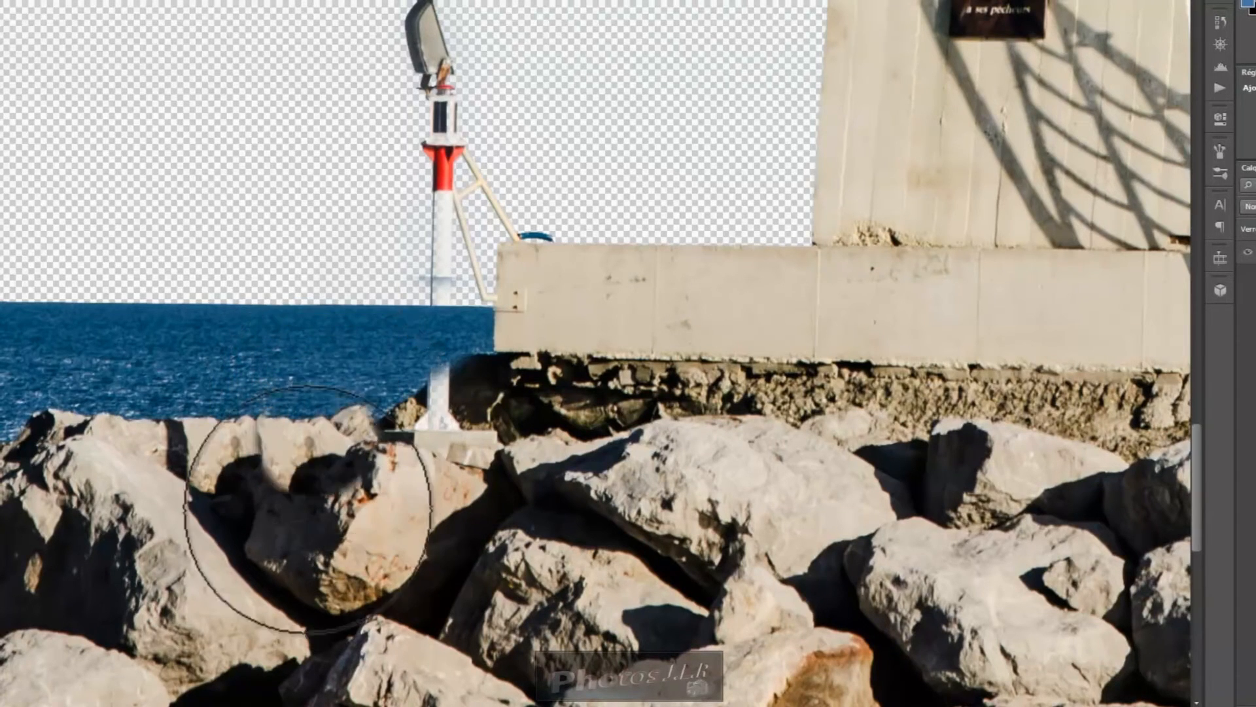
left_click(330, 432, "alt")
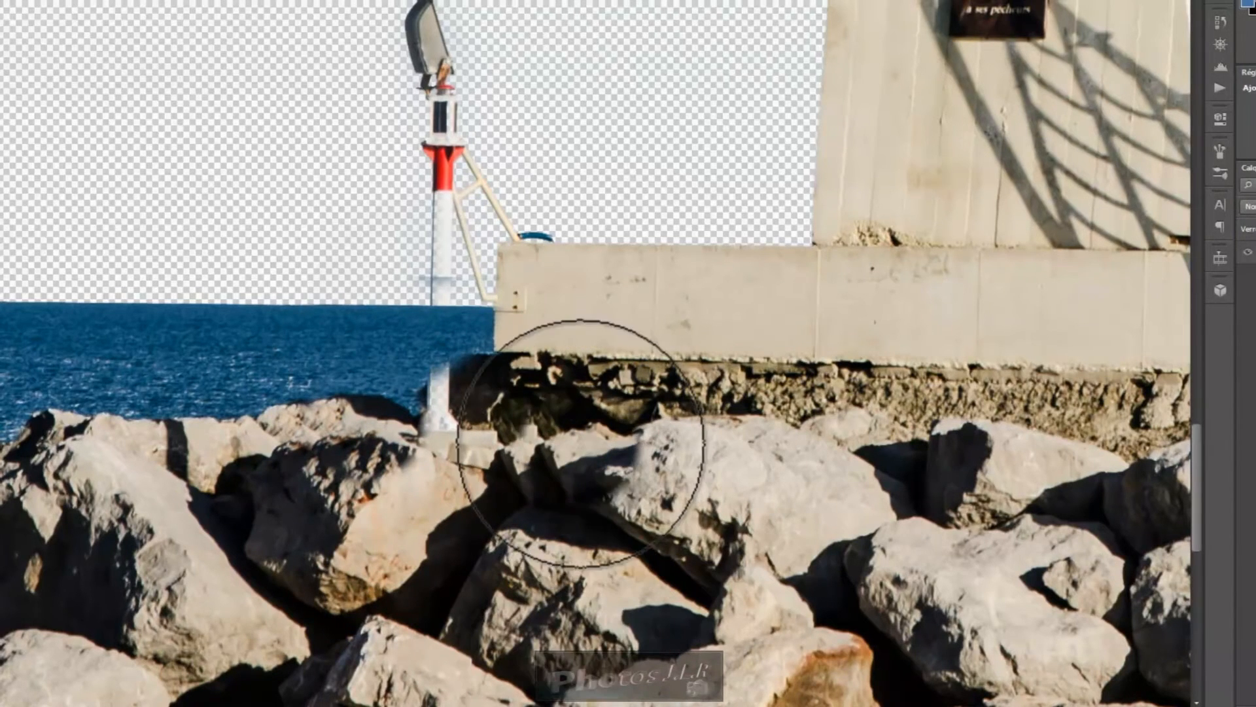
- Sample the dark rock under the concrete plinth and clone it over the remaining white base of the pole
mouse_move(528, 416)
left_mouse_down()
mouse_move(501, 416)
mouse_move(494, 400)
left_mouse_up()
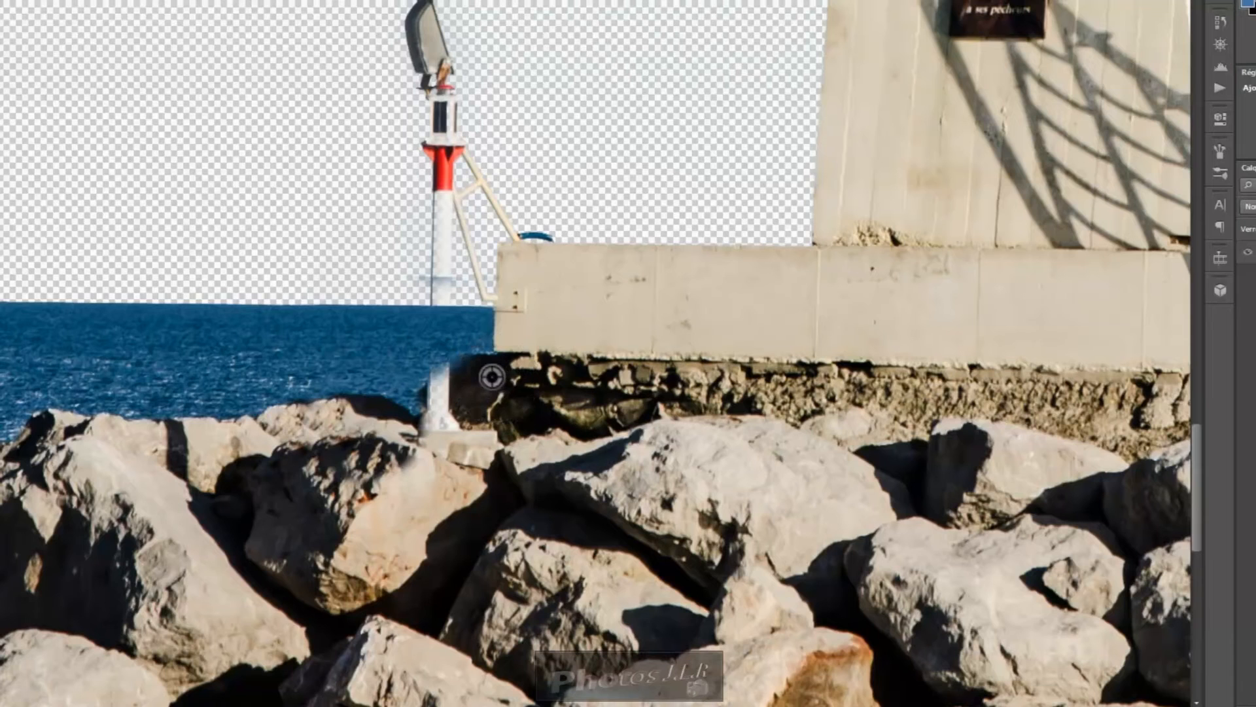
left_click_drag(463, 389, 454, 395)
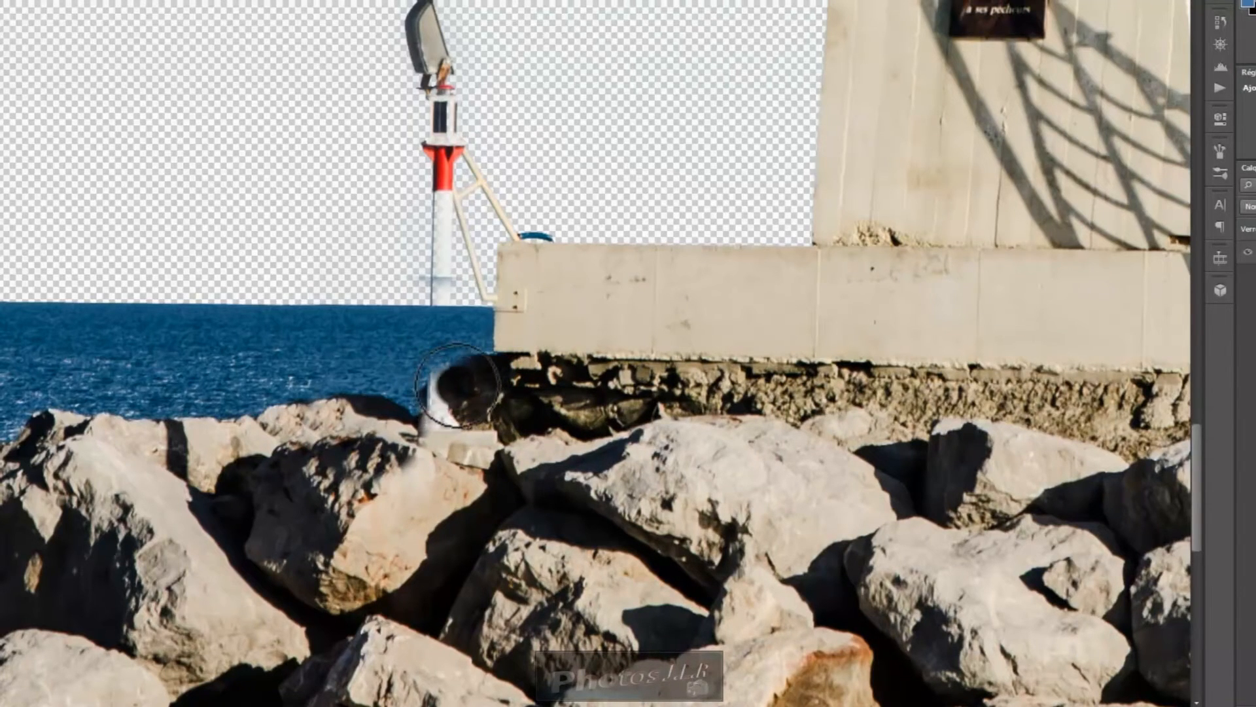
mouse_move(457, 388)
left_mouse_down()
mouse_move(434, 419)
mouse_move(486, 405)
left_mouse_up()
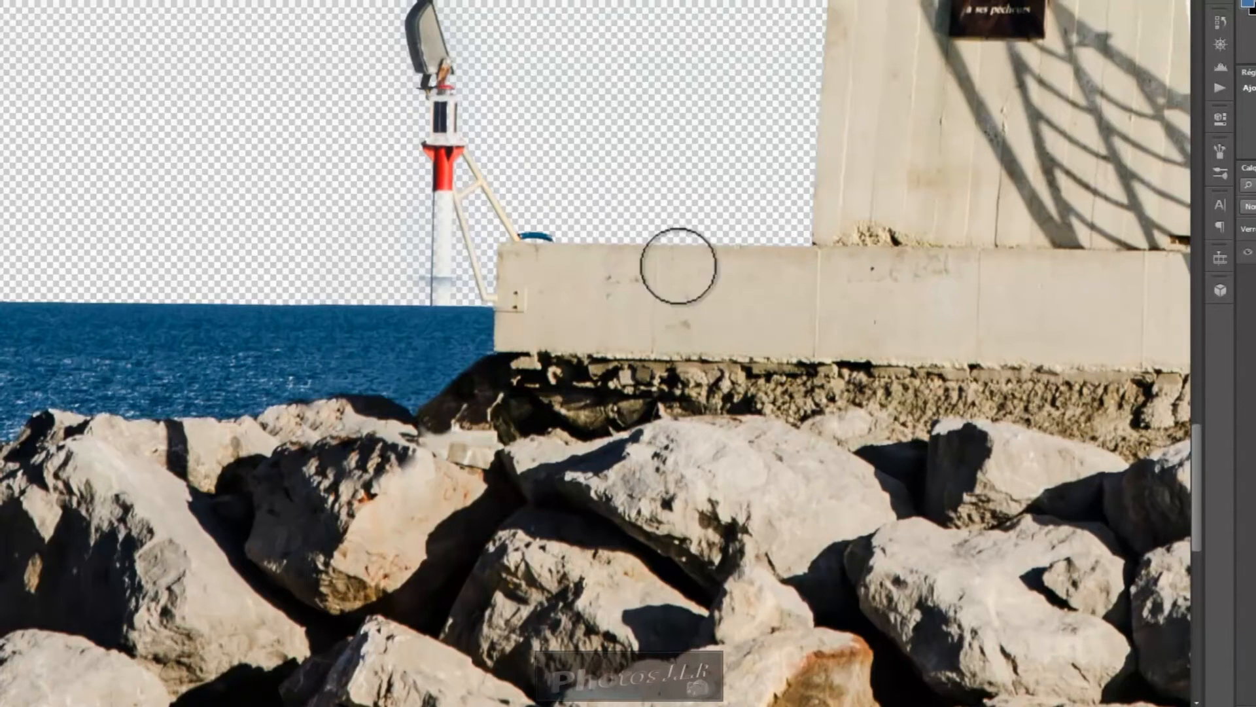
- Erase the lamp and red-and-white pole above the horizon using the Gomme tool with a 115 px brush
scroll(648, 226, "down", 1)
scroll(613, 242, "down", 1)
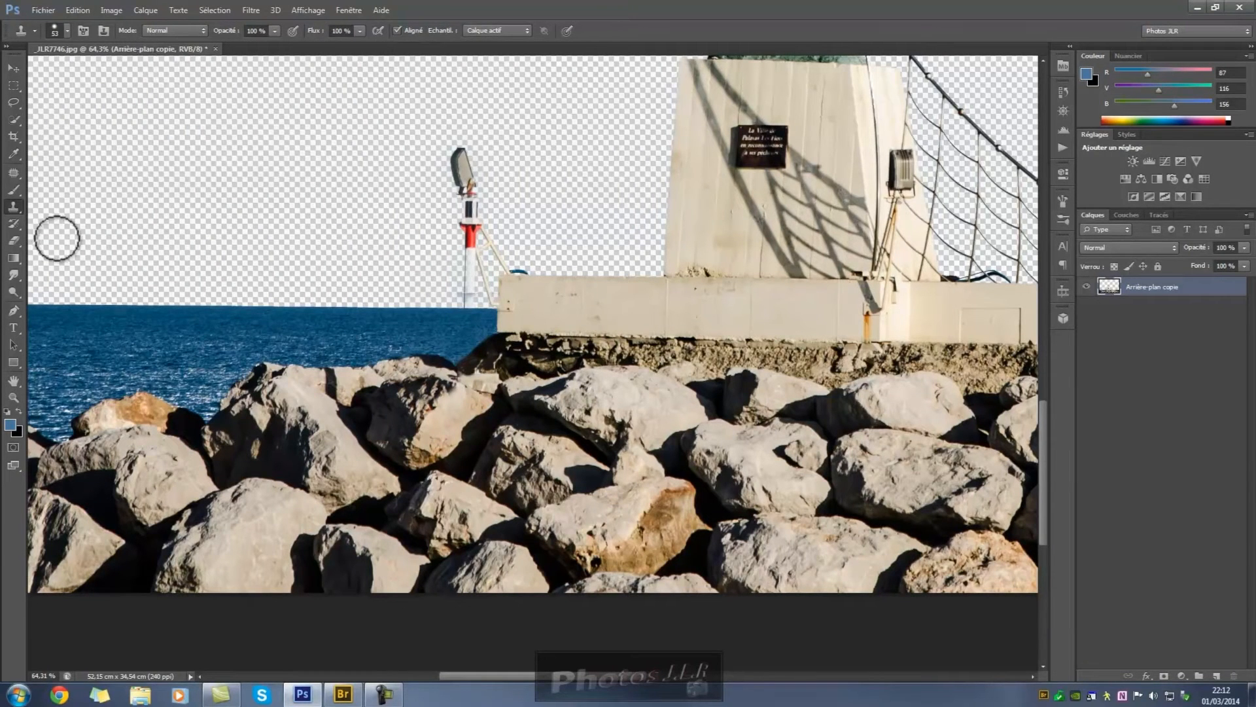
left_click(15, 241)
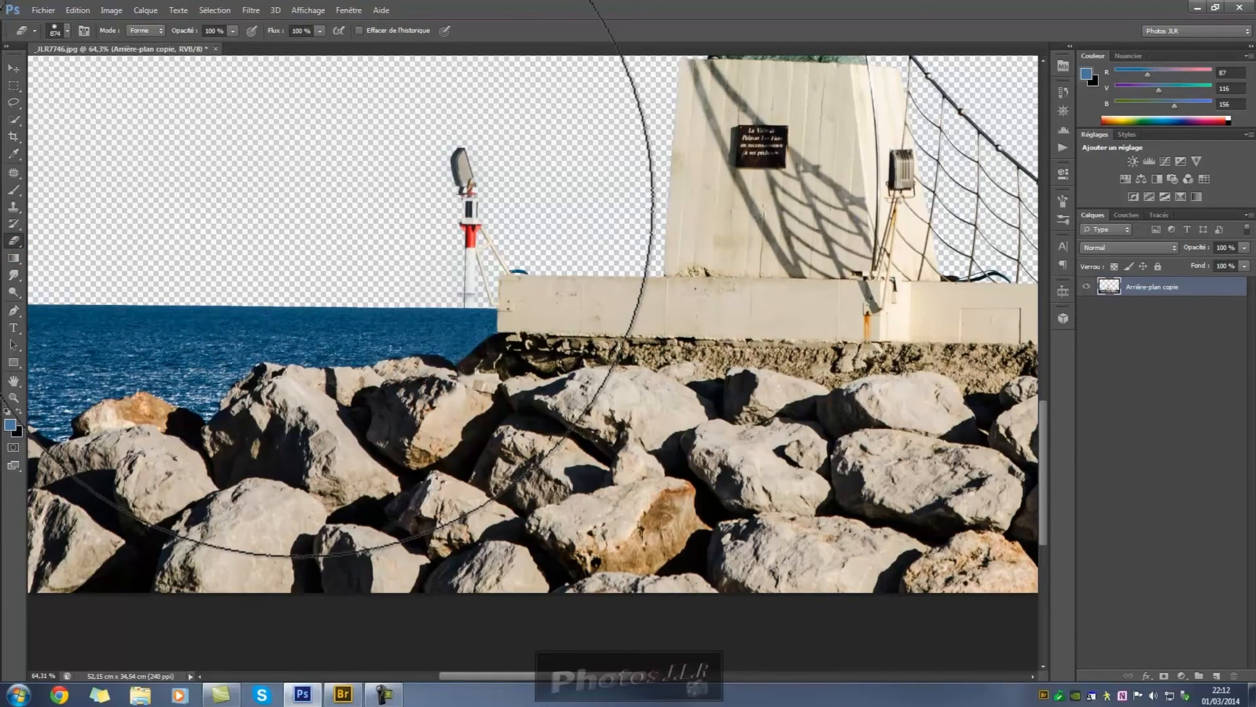
mouse_move(296, 202)
left_mouse_down()
mouse_move(214, 199)
mouse_move(238, 325)
mouse_move(155, 288)
left_mouse_up()
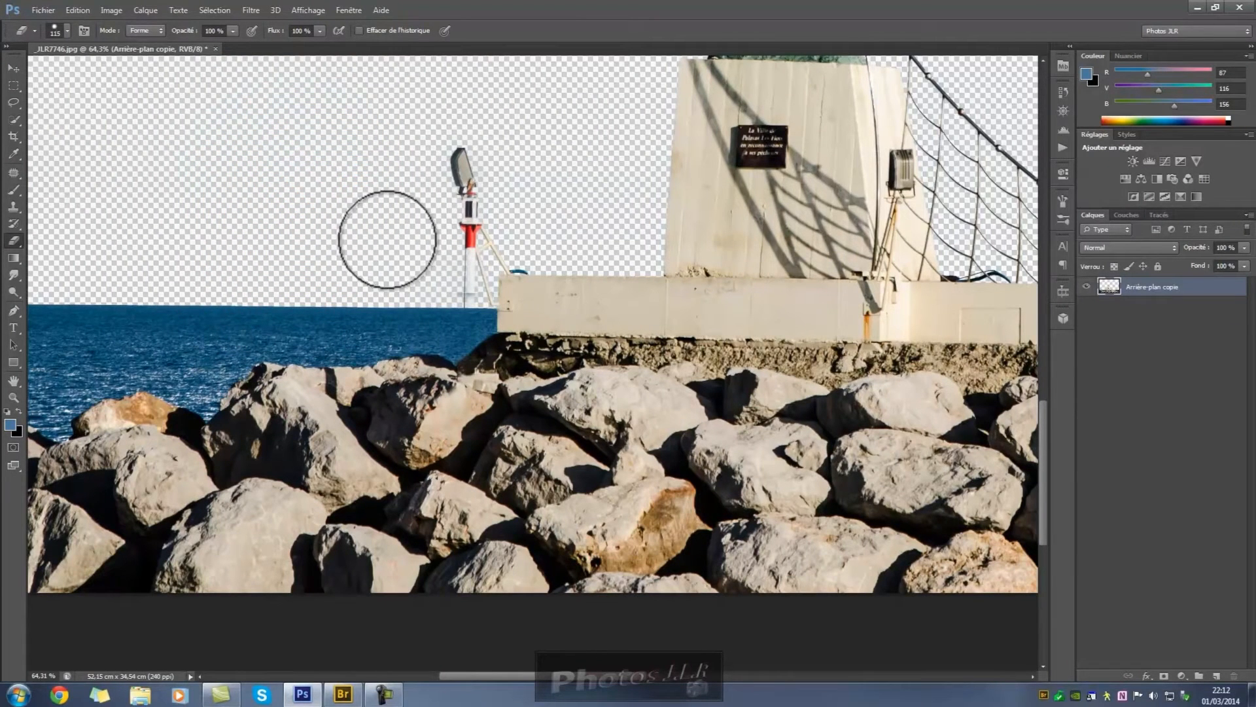
left_click(466, 162)
mouse_move(465, 173)
left_mouse_down()
mouse_move(465, 219)
mouse_move(500, 247)
left_mouse_up()
left_click(515, 248)
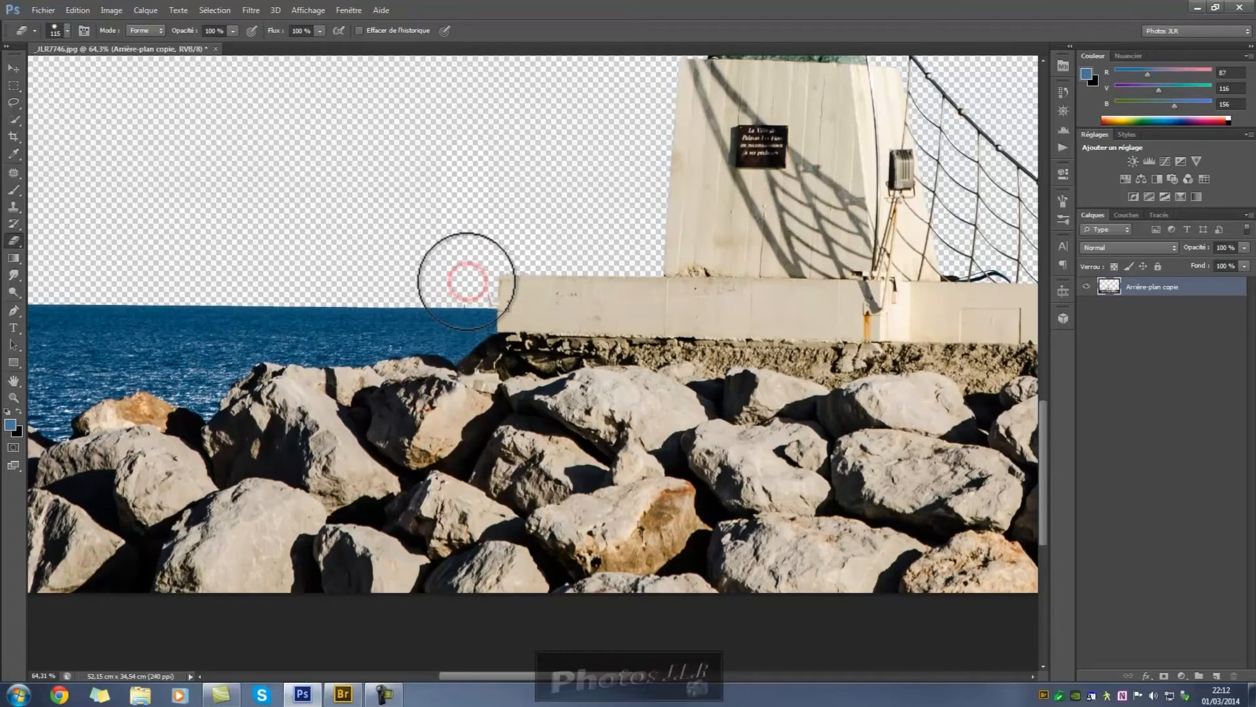
left_click(465, 284)
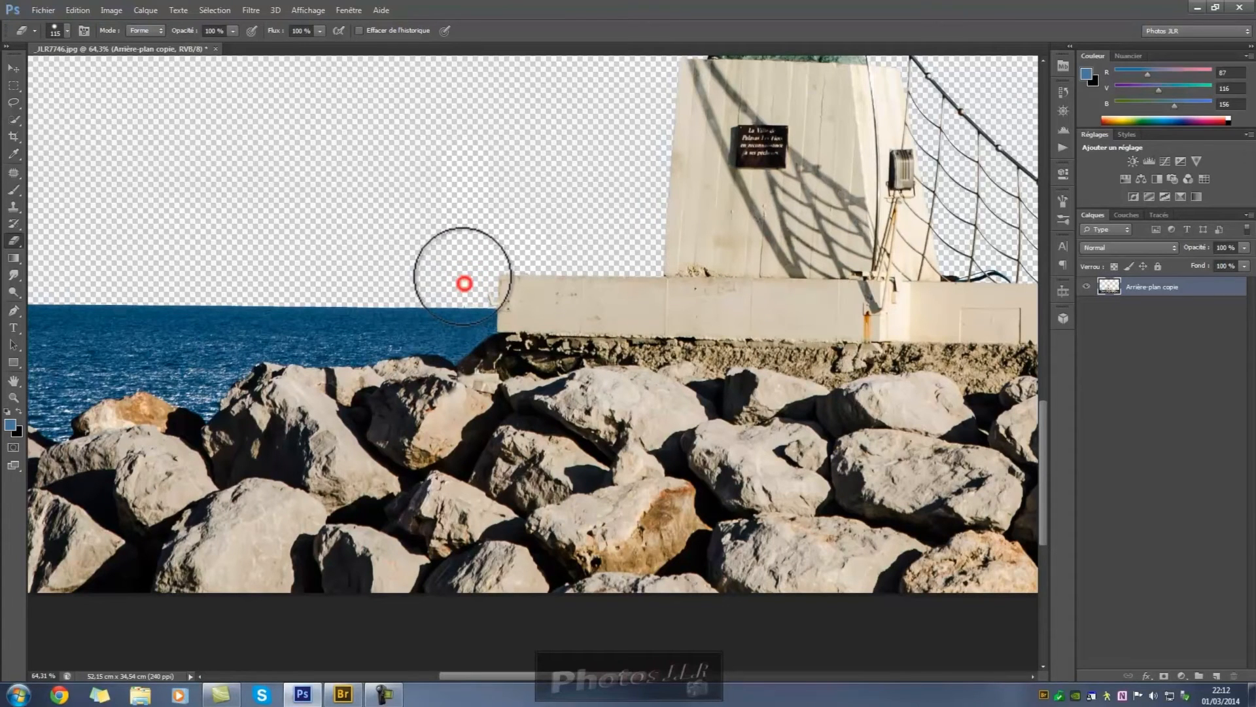
- Reduce the Gomme brush to 37 px and erase the upper part of the white bracket beside the plinth's left edge
left_click_drag(465, 276, 448, 277)
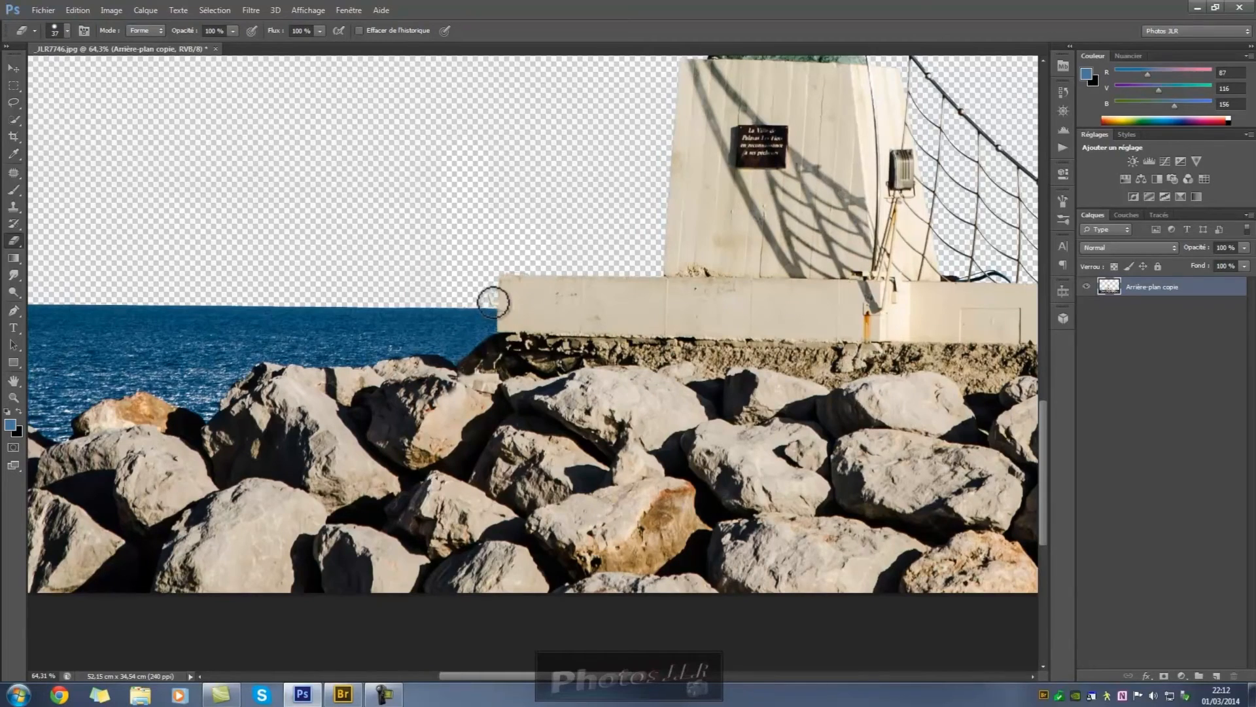
scroll(486, 308, "up", 5)
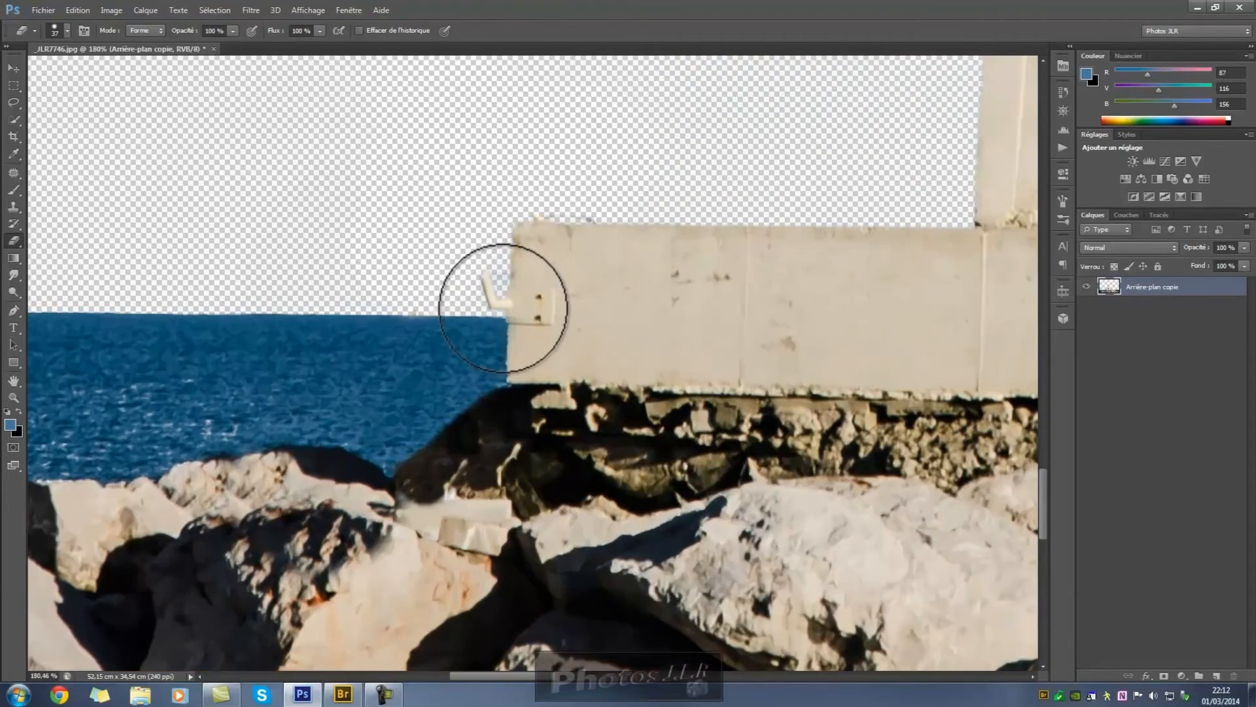
scroll(503, 289, "up", 1)
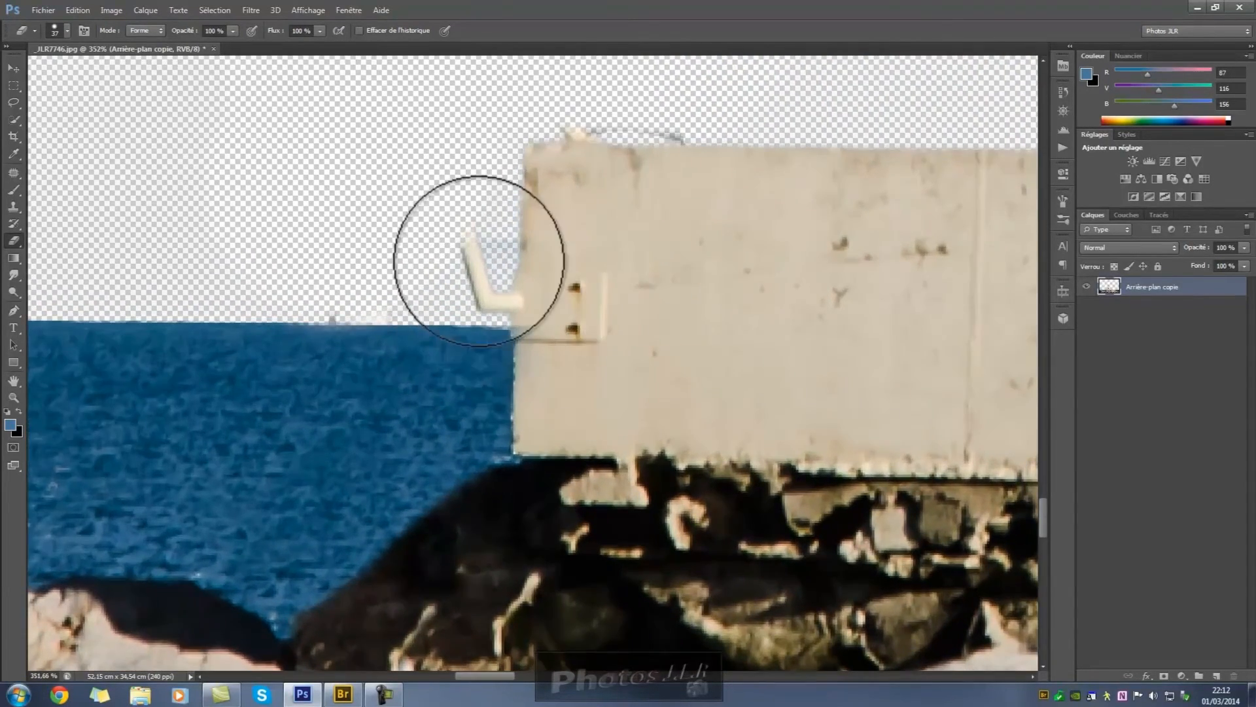
mouse_move(454, 244)
left_mouse_down()
mouse_move(465, 251)
mouse_move(429, 260)
left_mouse_up()
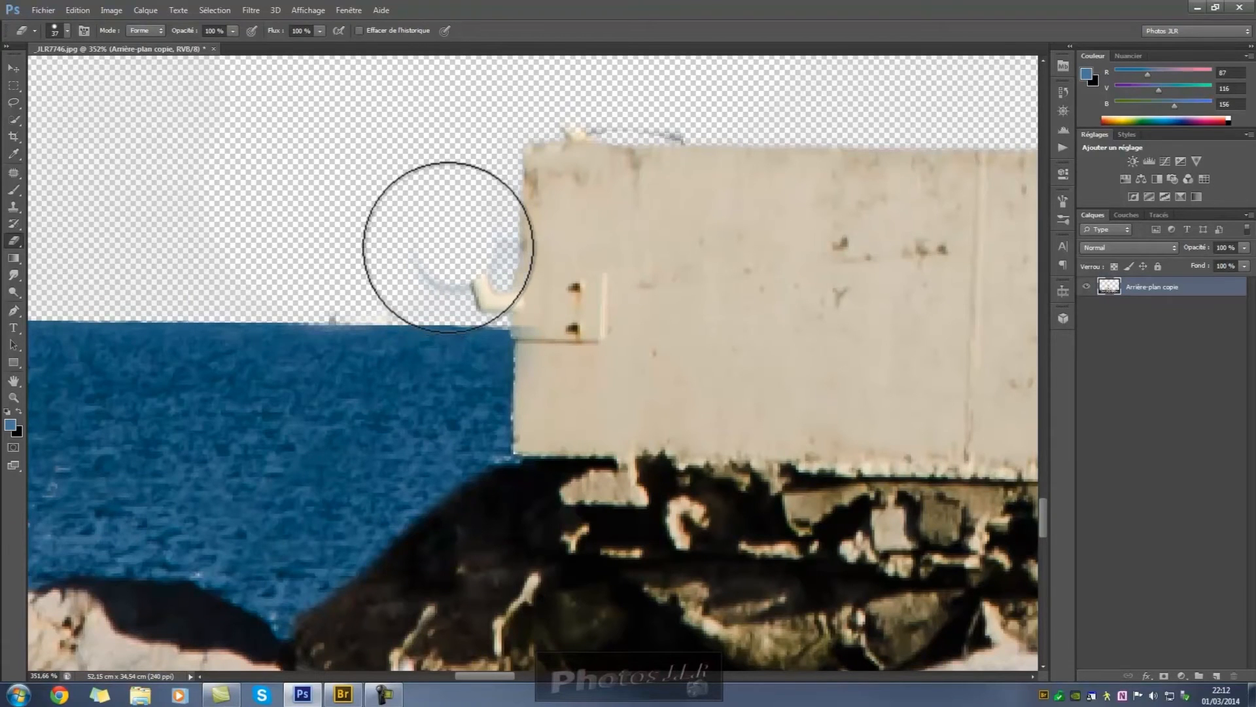
- Restore the erased bracket arm and the sky around it by erasing back to history
left_click(454, 250, "alt")
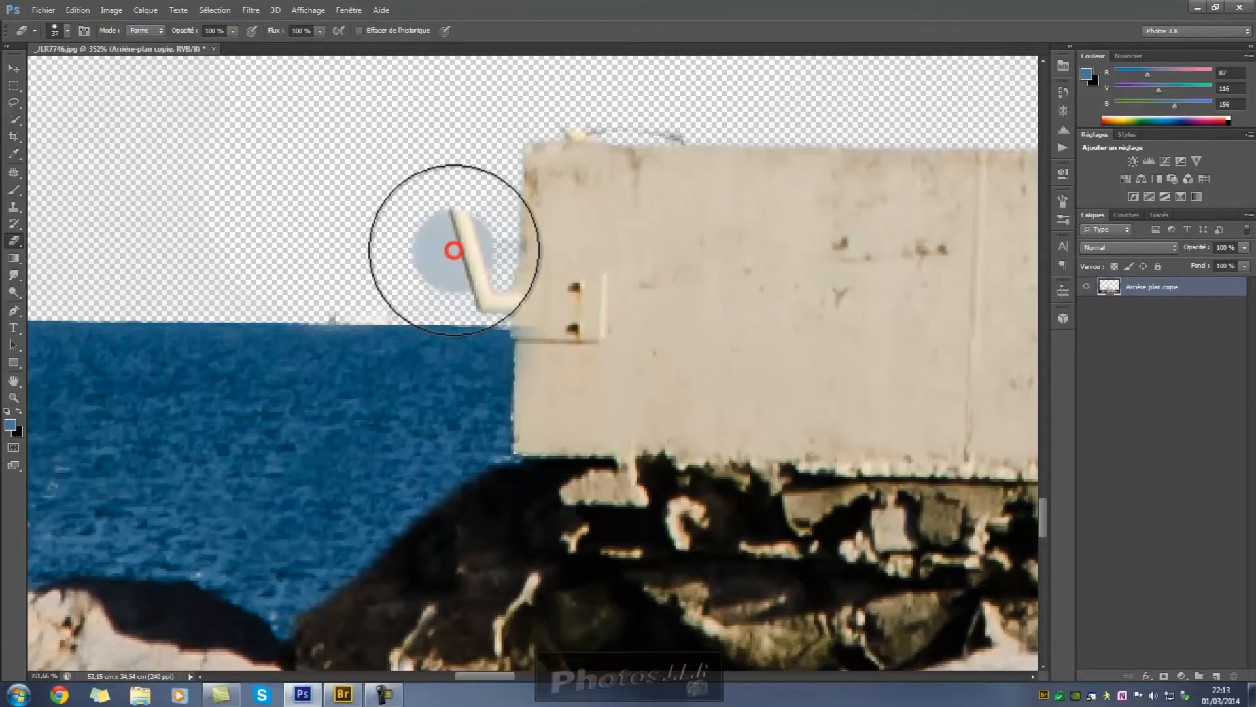
left_click(450, 218, "alt")
left_click_drag(451, 218, 440, 181)
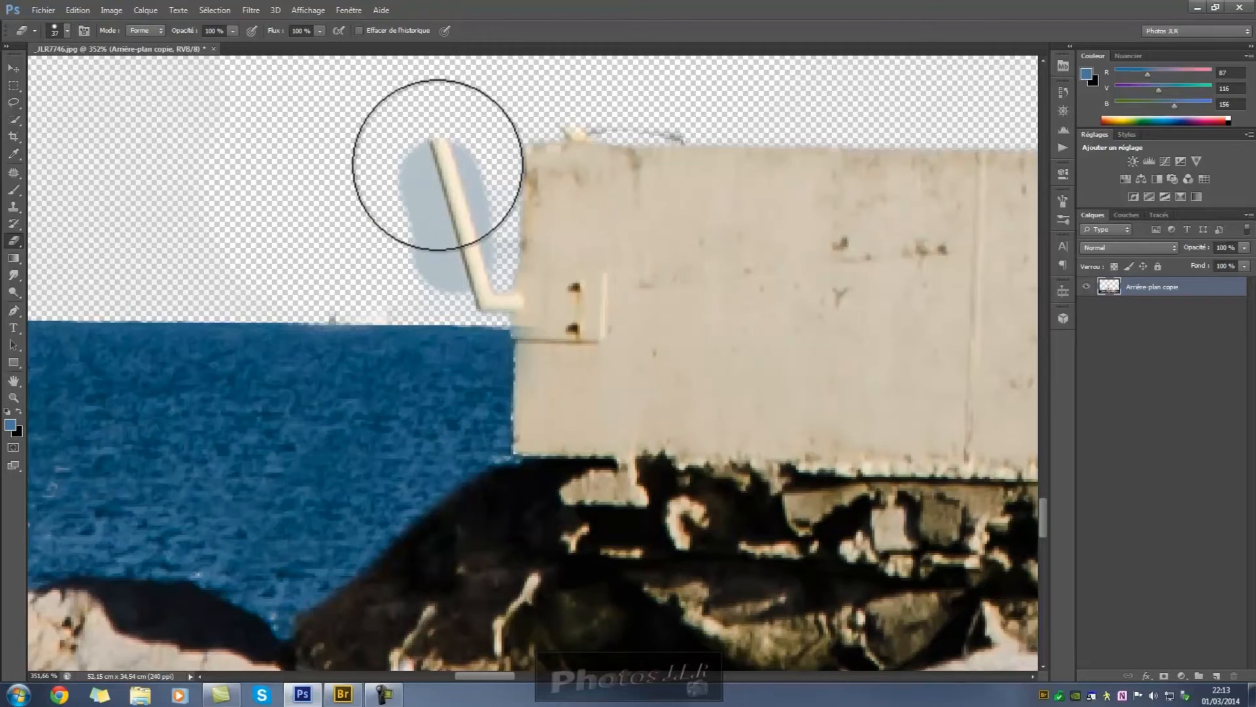
- Erase the restored bracket arm and the leftover traces along the plinth's top edge
mouse_move(437, 165)
left_mouse_down()
mouse_move(435, 244)
mouse_move(449, 272)
mouse_move(462, 233)
left_mouse_up()
left_click(463, 212)
left_click(569, 97)
left_click(591, 99)
left_click(614, 99)
left_click(644, 99)
left_click(672, 100)
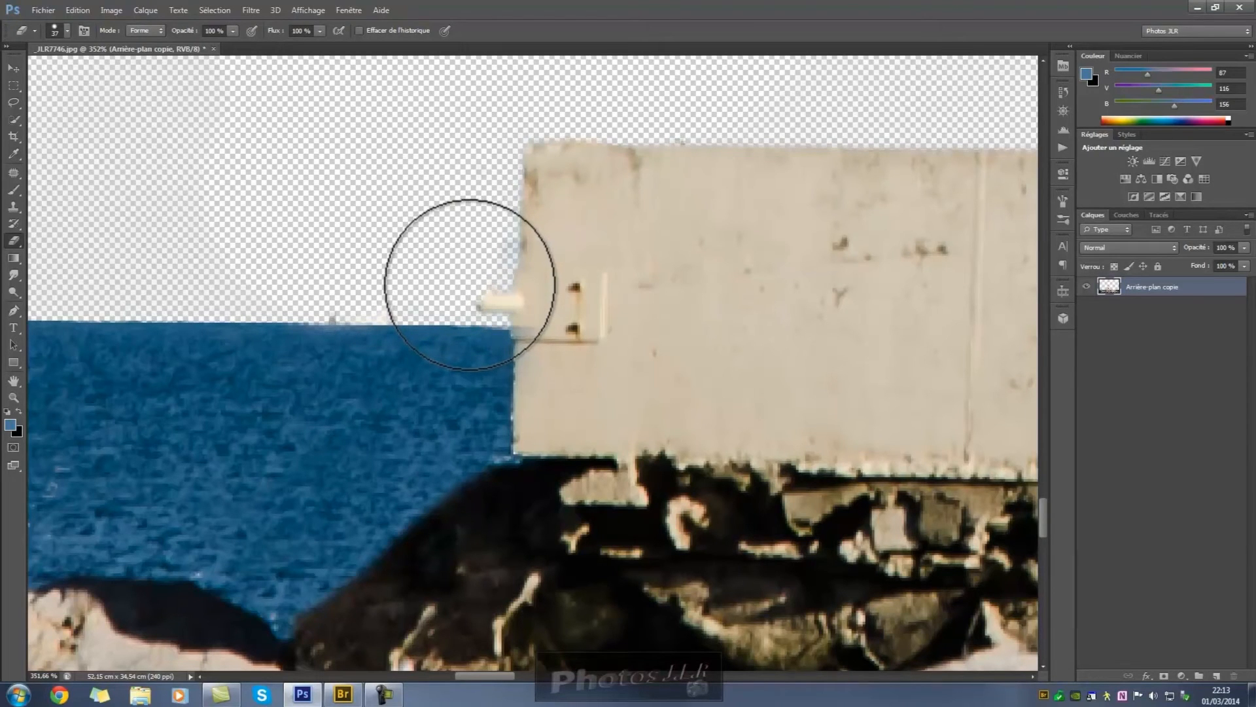
- Erase the bracket stub at the plinth's left edge, undoing the last stroke that cuts into the sea
left_click(470, 284)
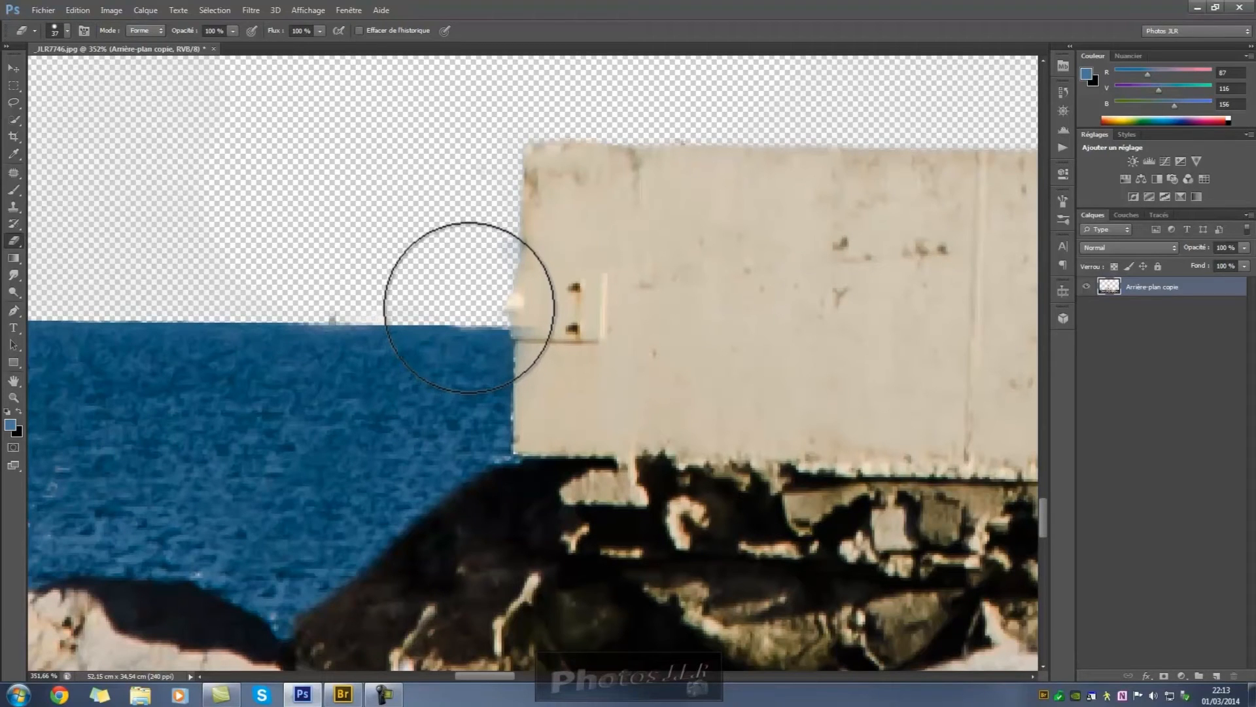
left_click(469, 308)
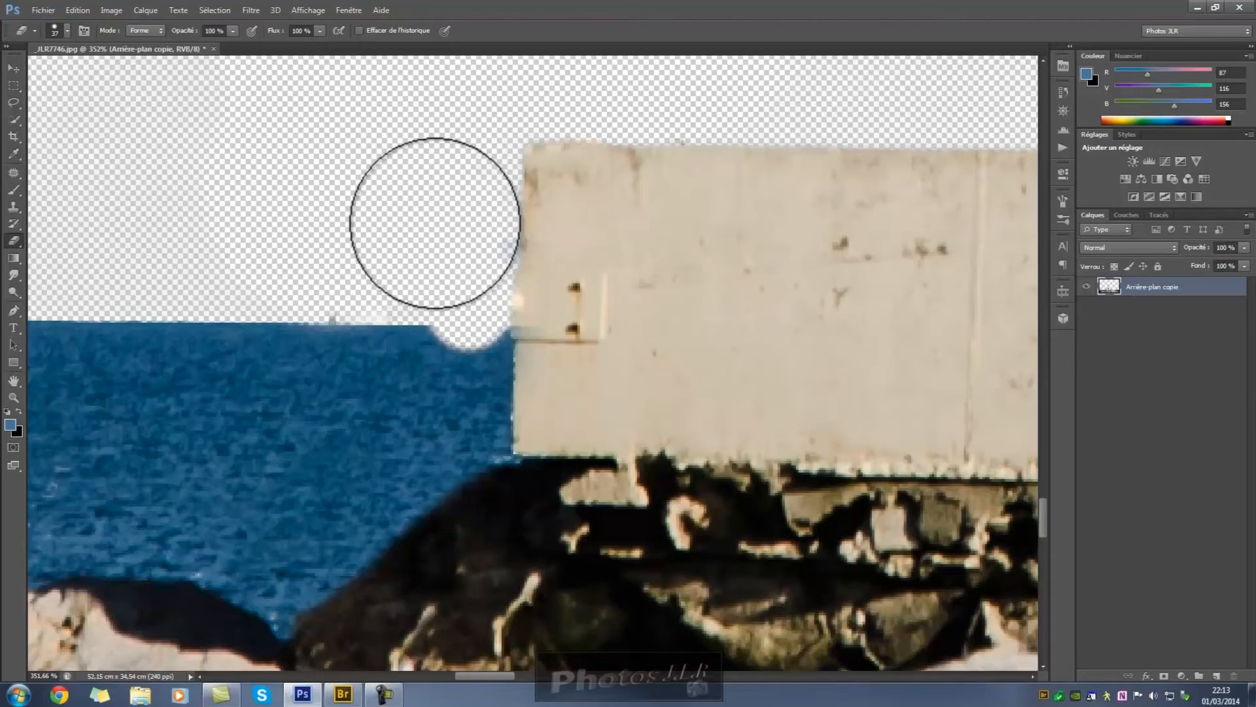
key("ctrl+z")
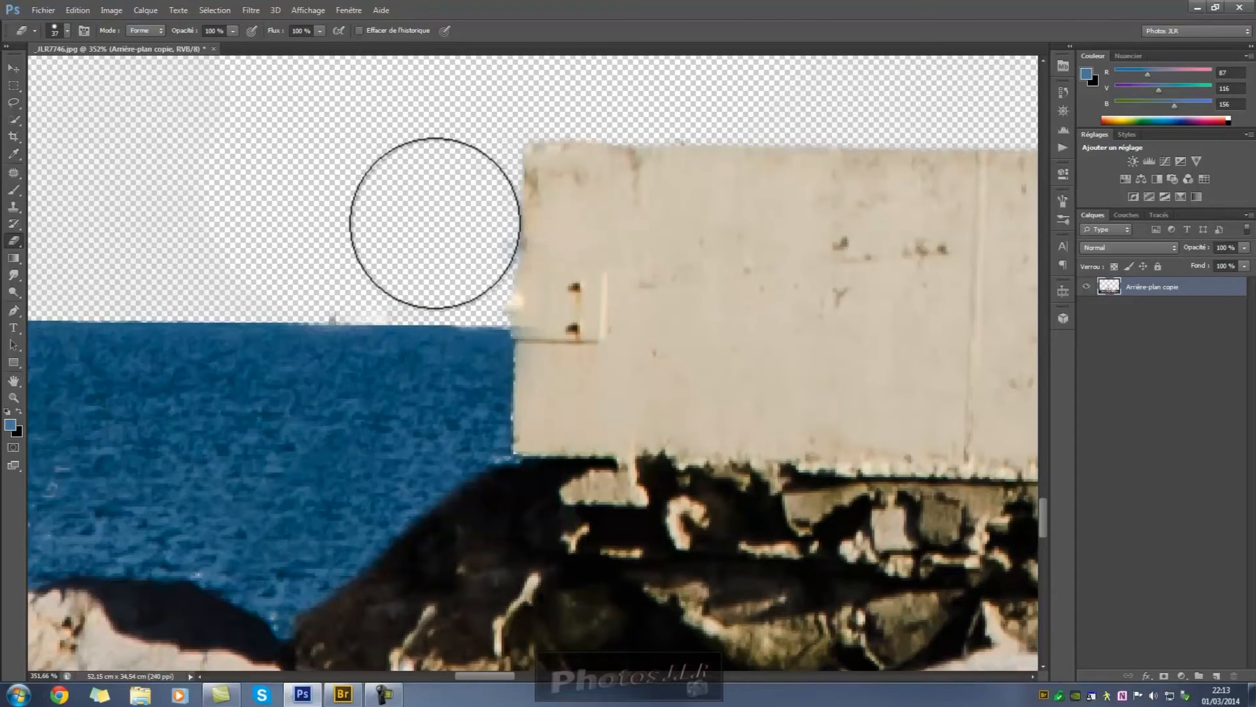
- Reduce the Gomme brush to 5 px and clean up the bracket remnants against the plinth's left edge
right_click(465, 267, "alt")
mouse_move(465, 267)
left_mouse_down()
mouse_move(427, 270)
mouse_move(445, 283)
left_mouse_up()
left_click(503, 304)
left_click(508, 302)
left_click(505, 312)
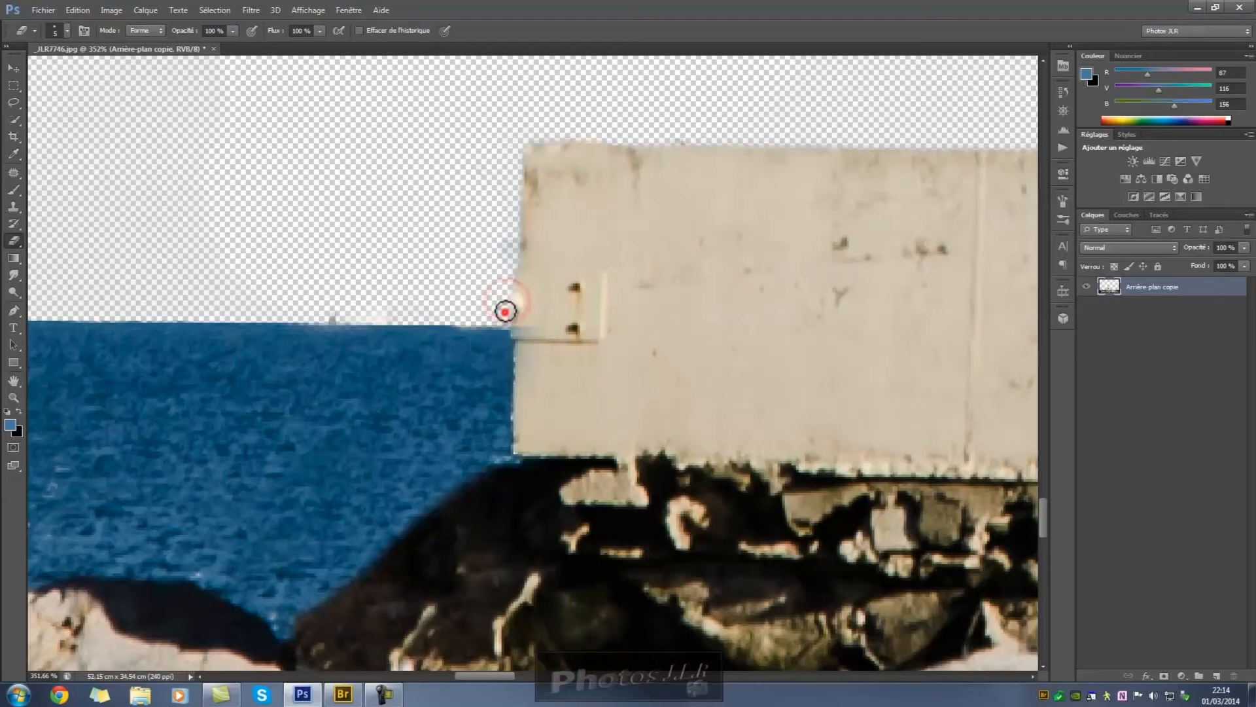
- Erase the small specks left on the horizon line and on the plinth's top edge
left_click(333, 317)
left_click(391, 315)
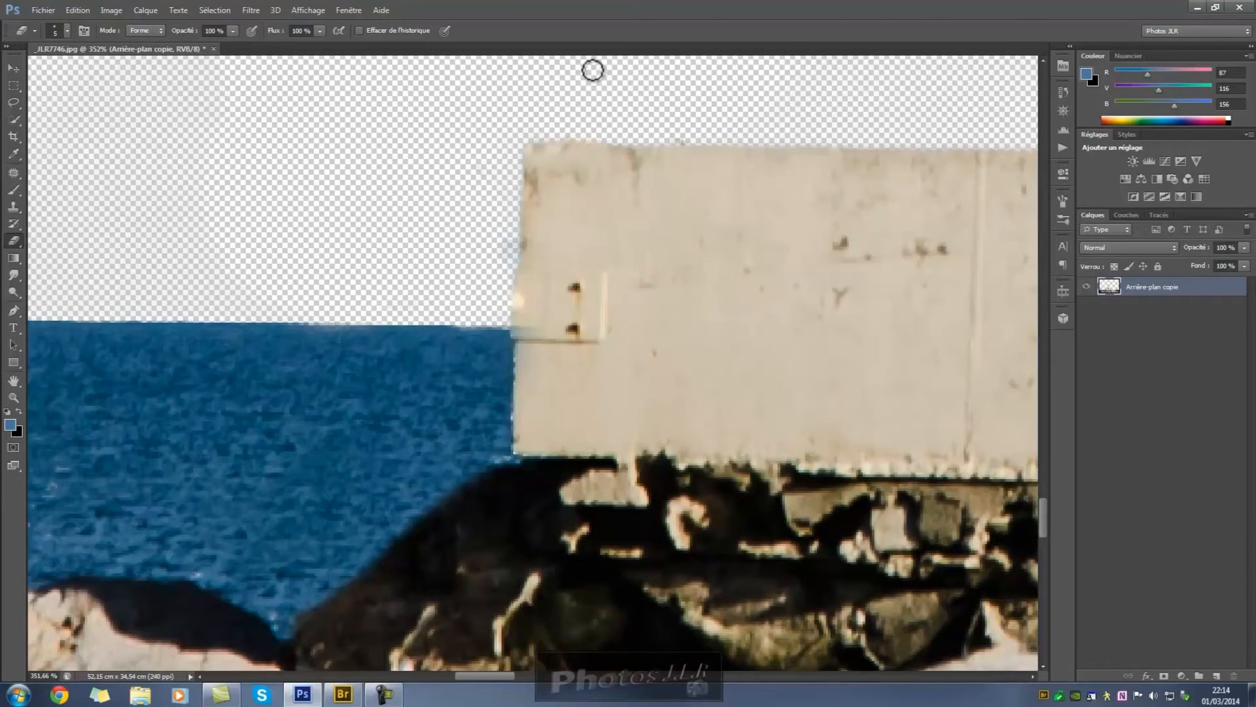
left_click(687, 135)
scroll(450, 276, "down", 3)
scroll(452, 276, "down", 5)
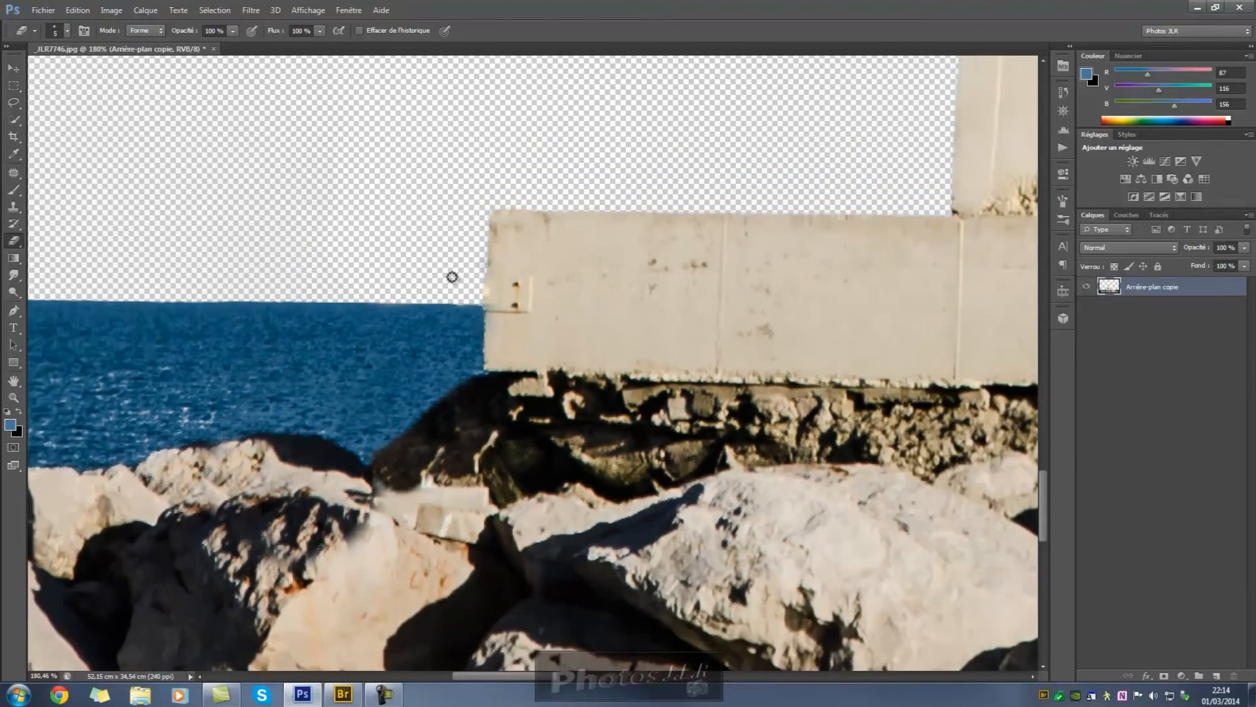
scroll(462, 285, "down", 2)
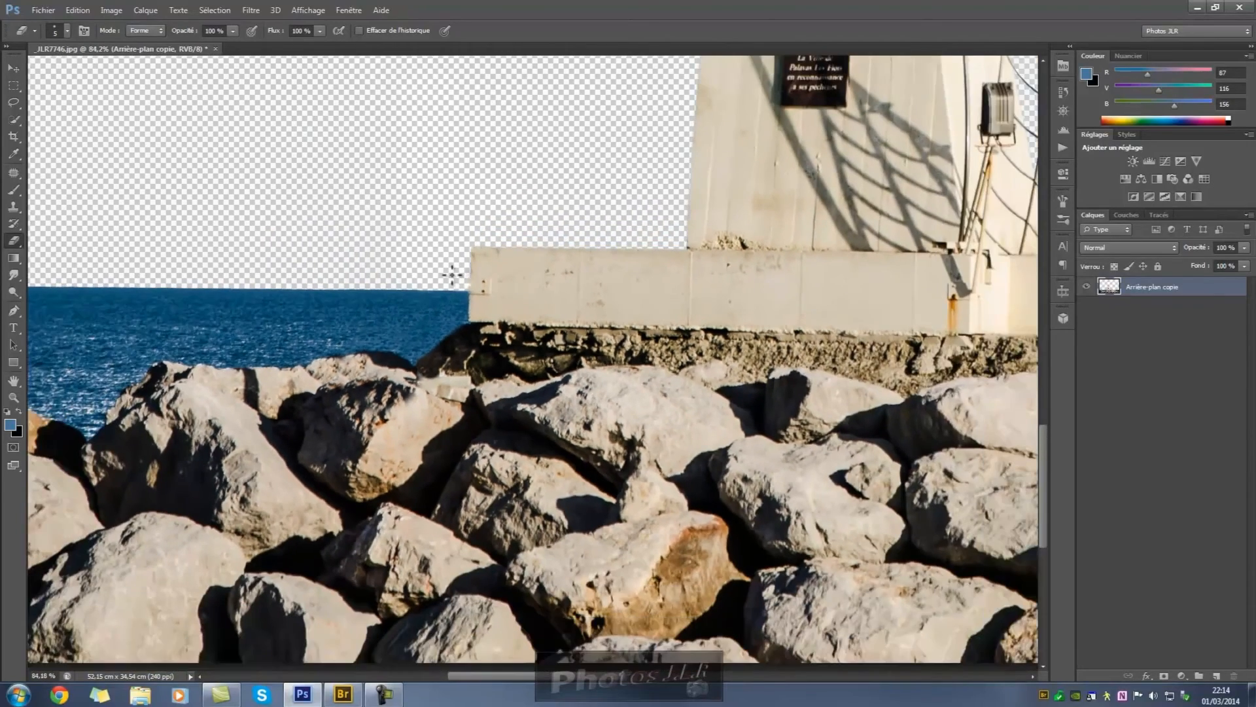
scroll(452, 275, "down", 4)
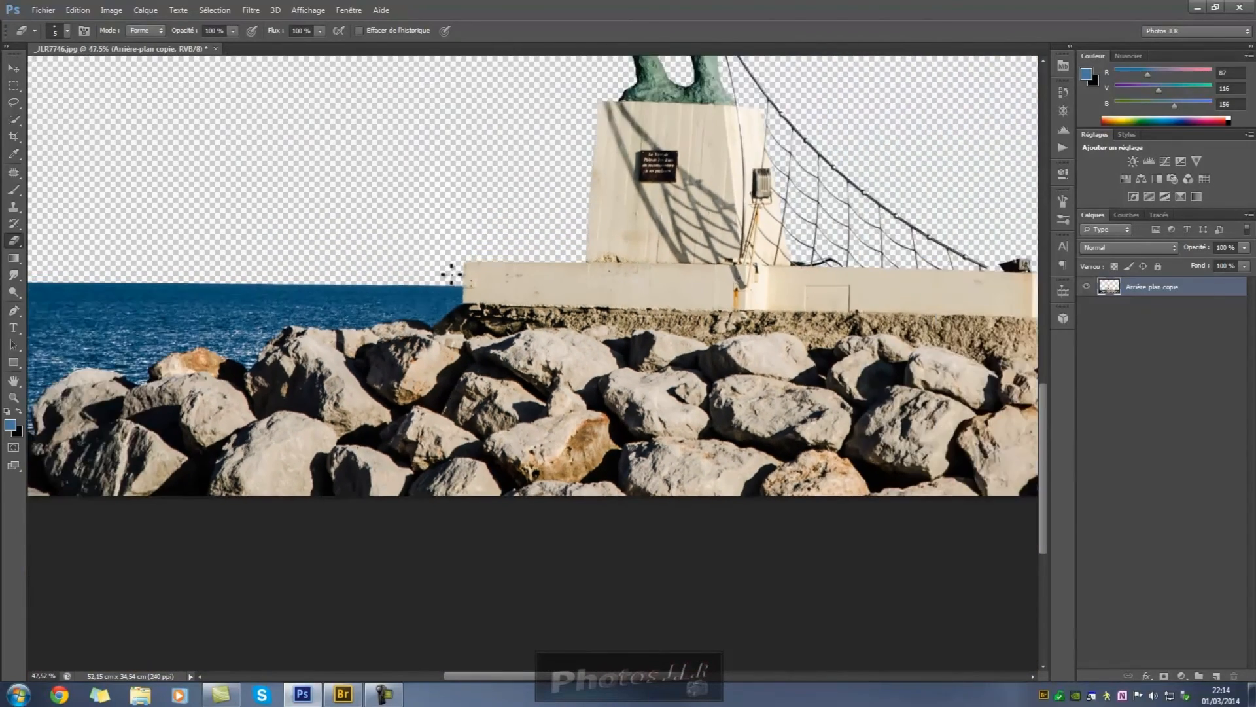
scroll(451, 275, "down", 1)
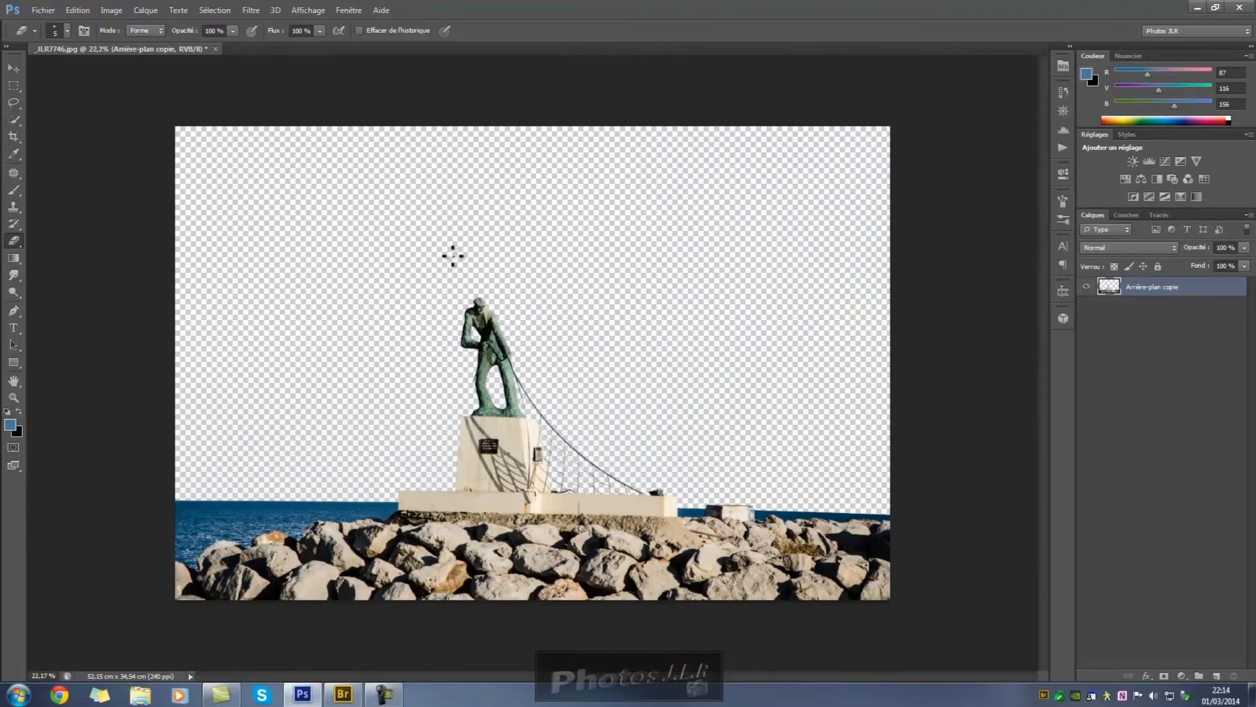
scroll(450, 273, "up", 2)
scroll(452, 275, "down", 1)
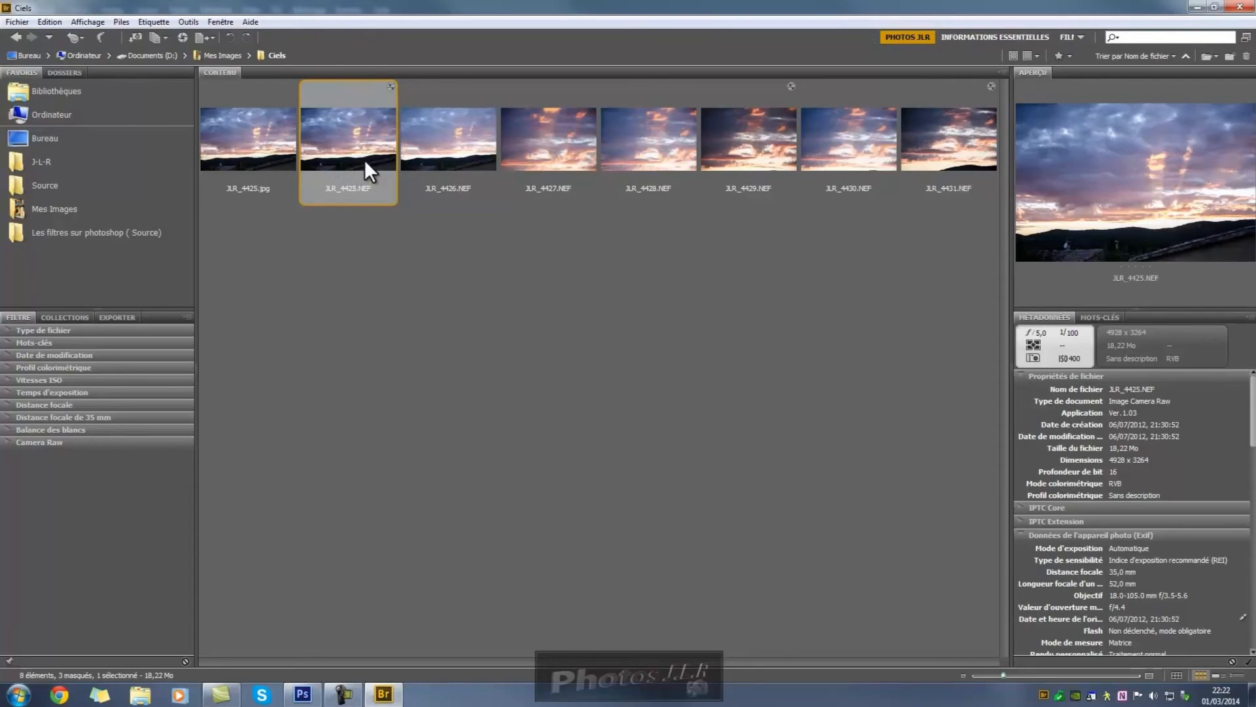
- Open the sunset sky photo JLR_4425.jpg from the Ciels folder in Bridge and bring it up in Photoshop
left_click(252, 143)
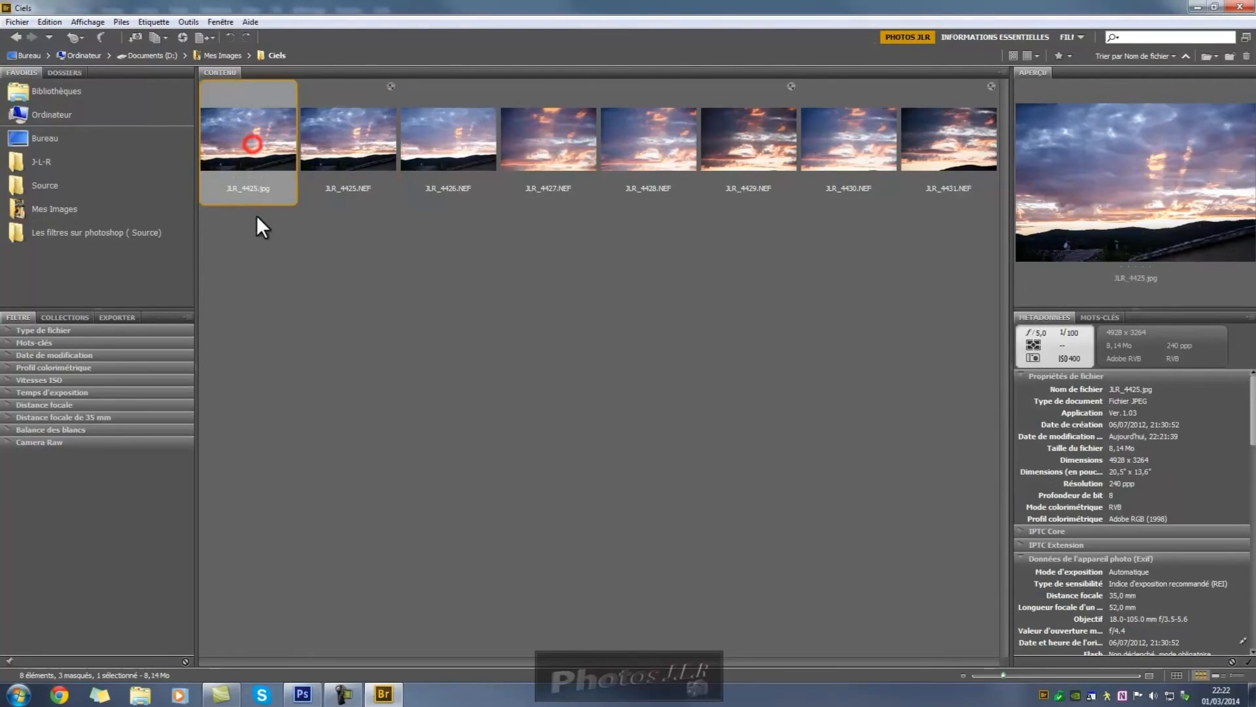
double_click(246, 127)
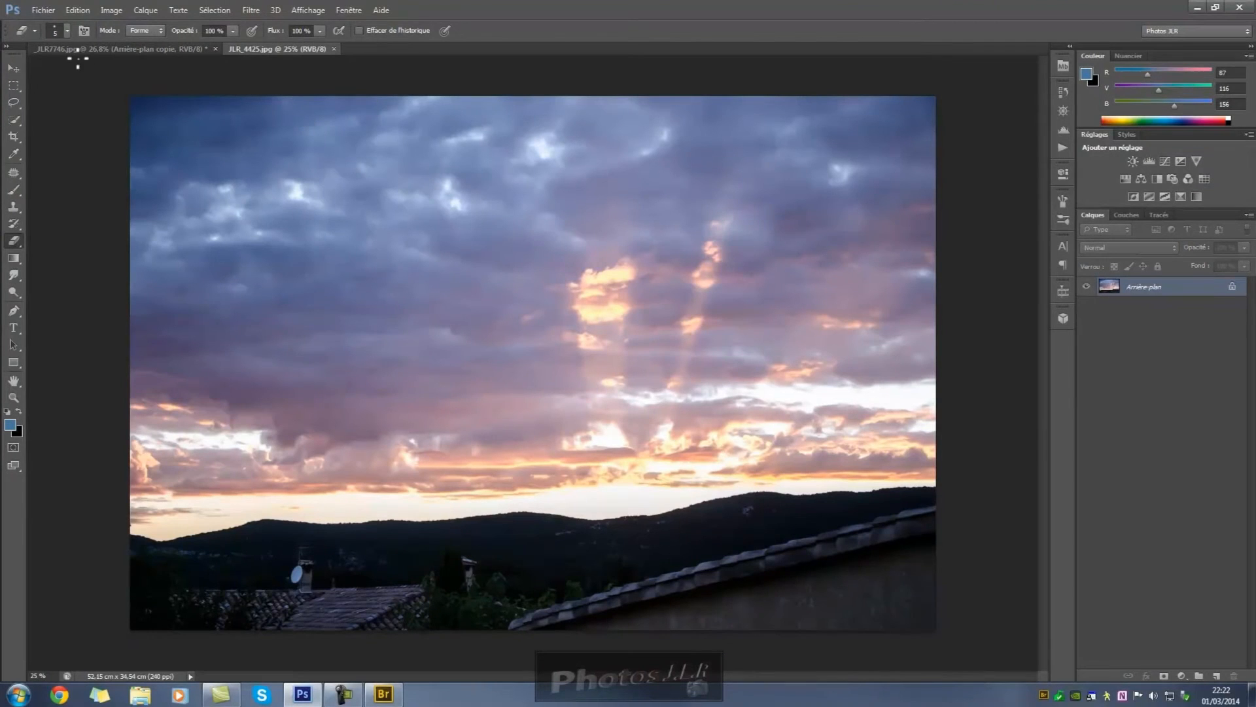
left_click(120, 49)
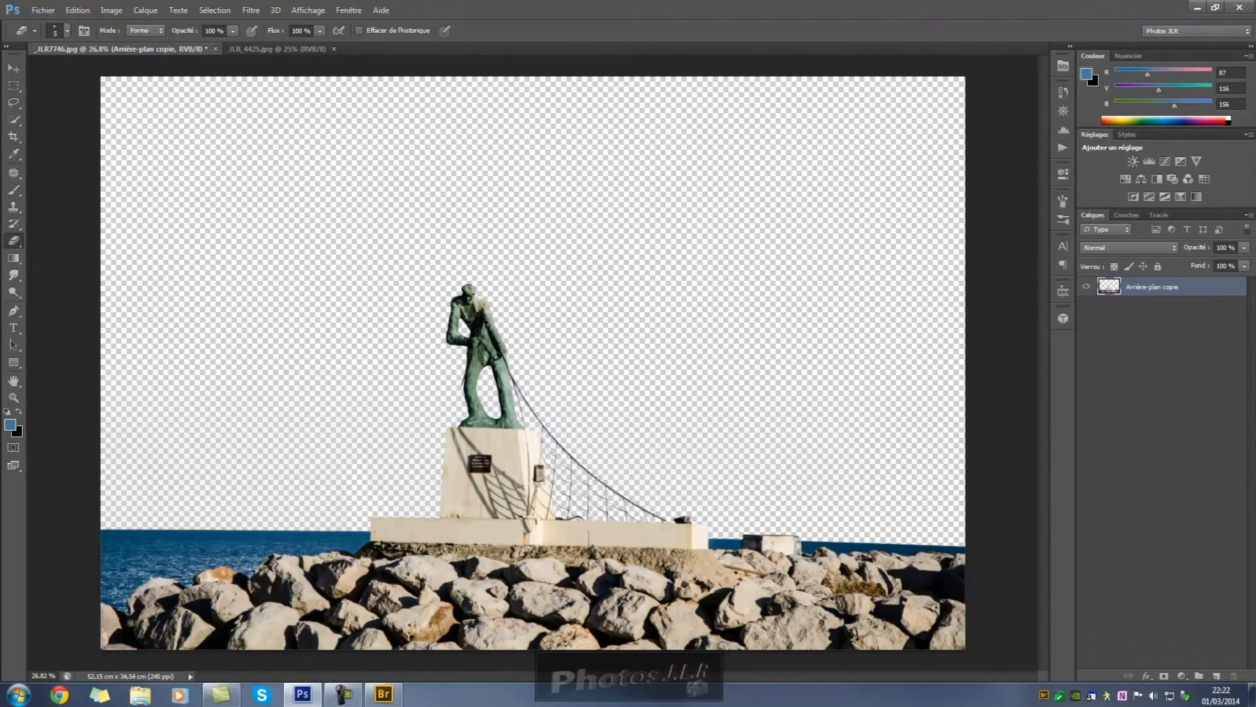
left_click(301, 46)
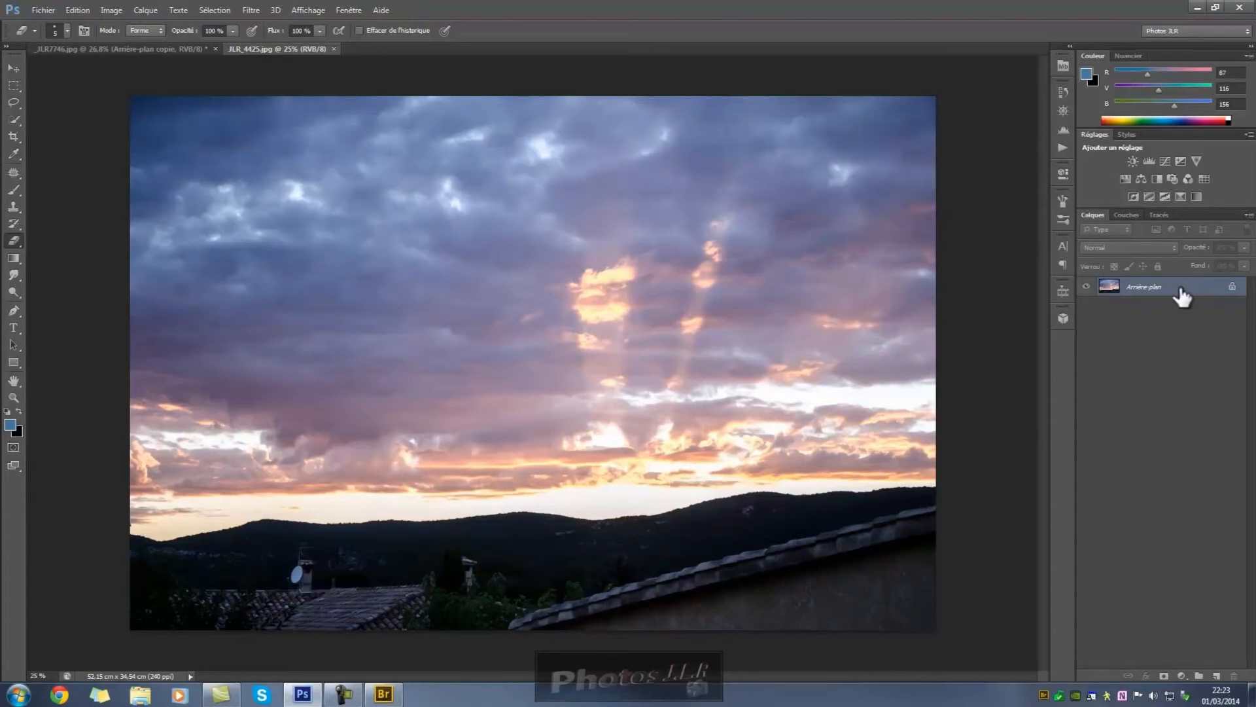
- Duplicate the sky photo's background layer as Arrière-plan copie and hide the original background layer
right_click(1189, 295)
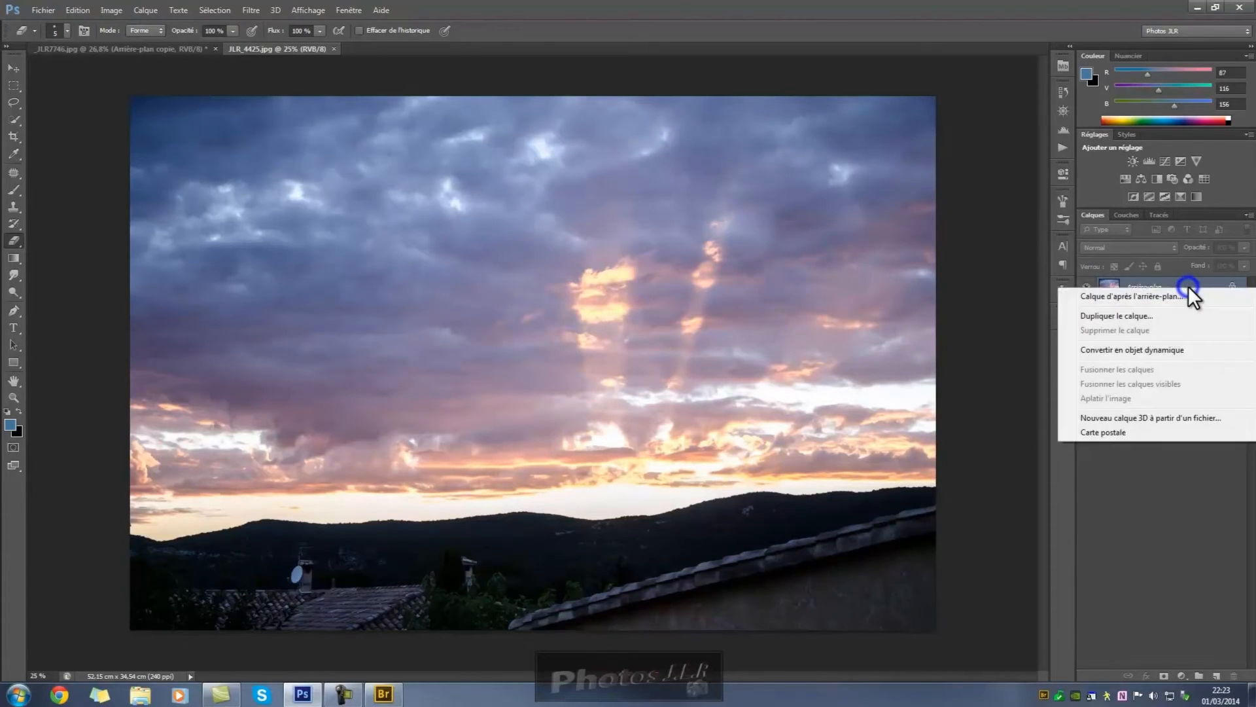
left_click(1100, 314)
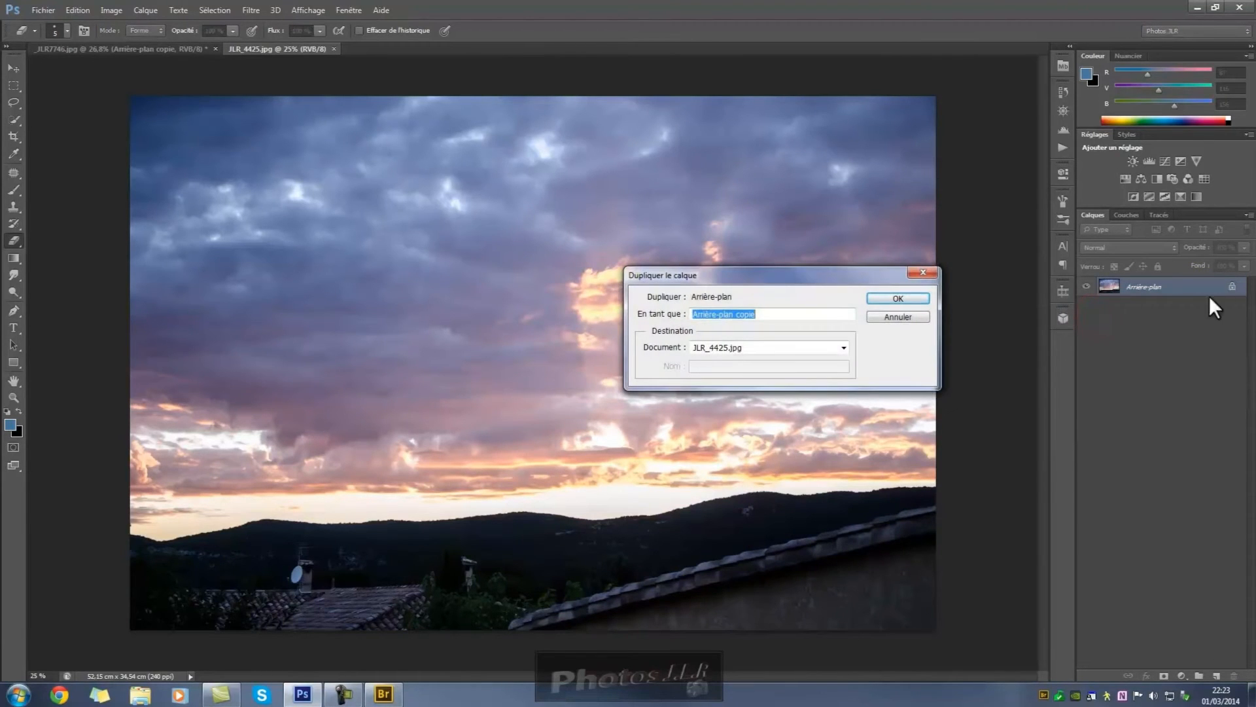
left_click(907, 298)
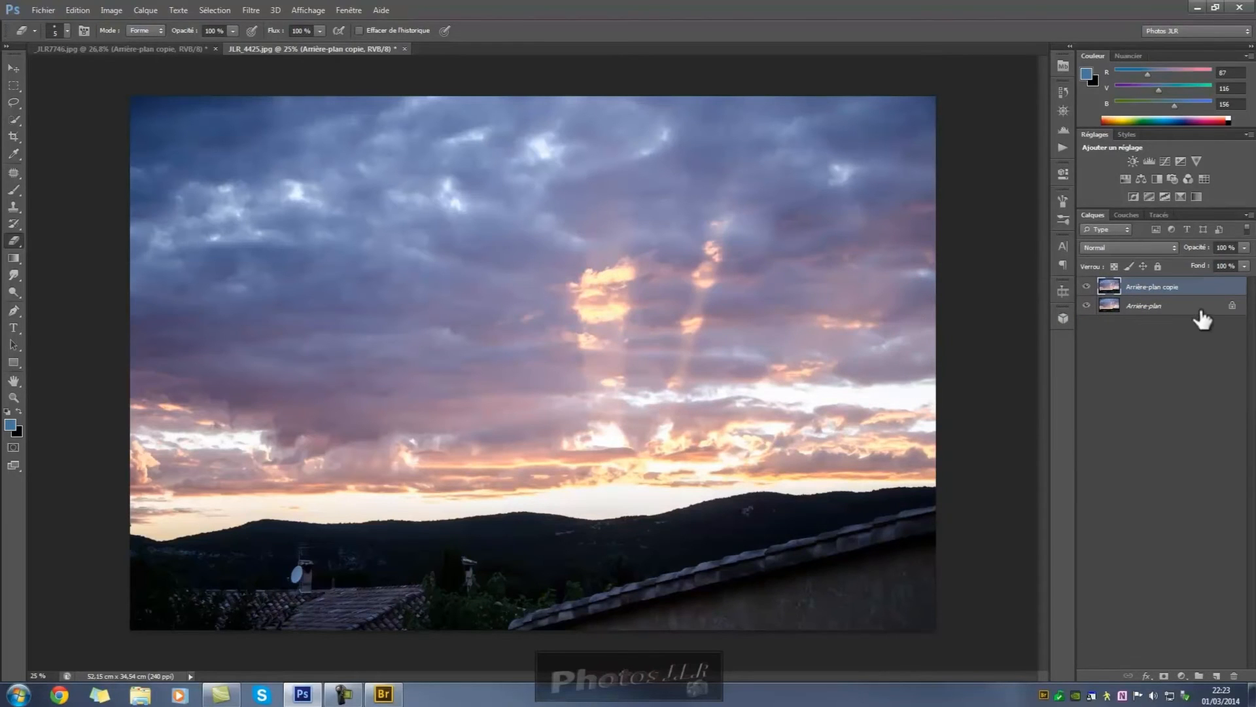
left_click(1087, 305)
- Crop the roofs and most of the hills off the bottom of the sky photo, down to about 26.16 cm high
left_click(14, 136)
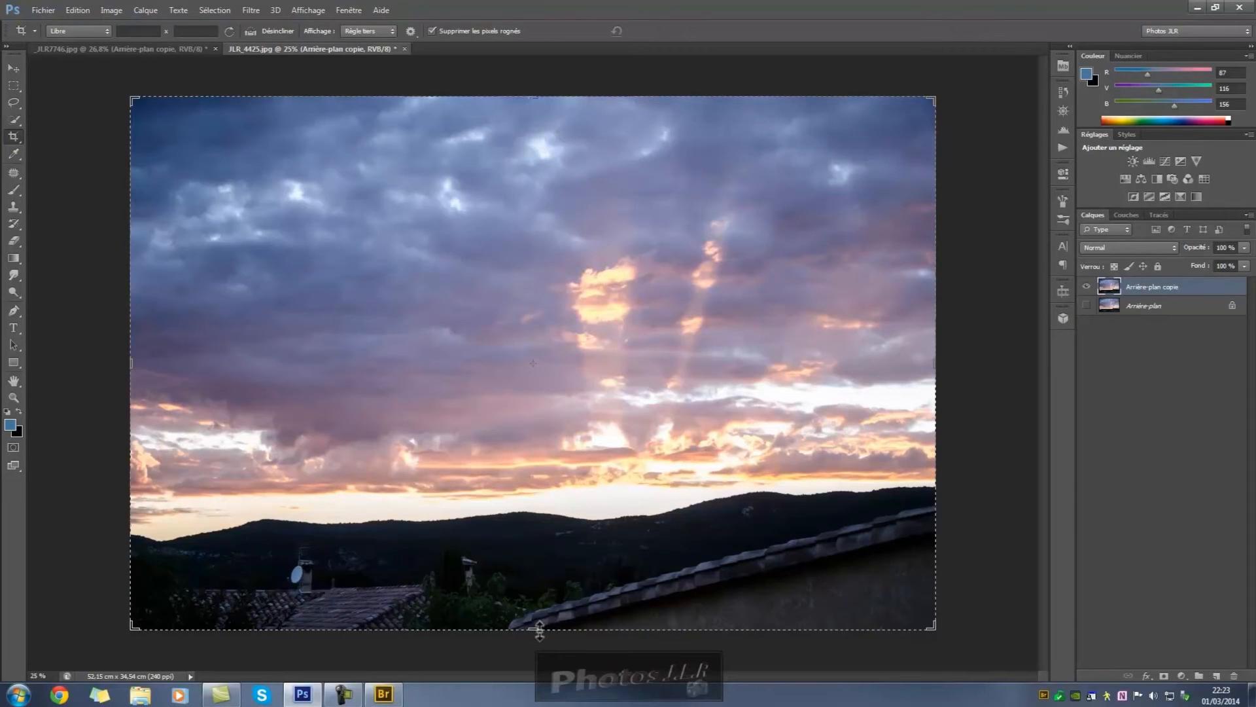
left_click_drag(533, 630, 534, 558)
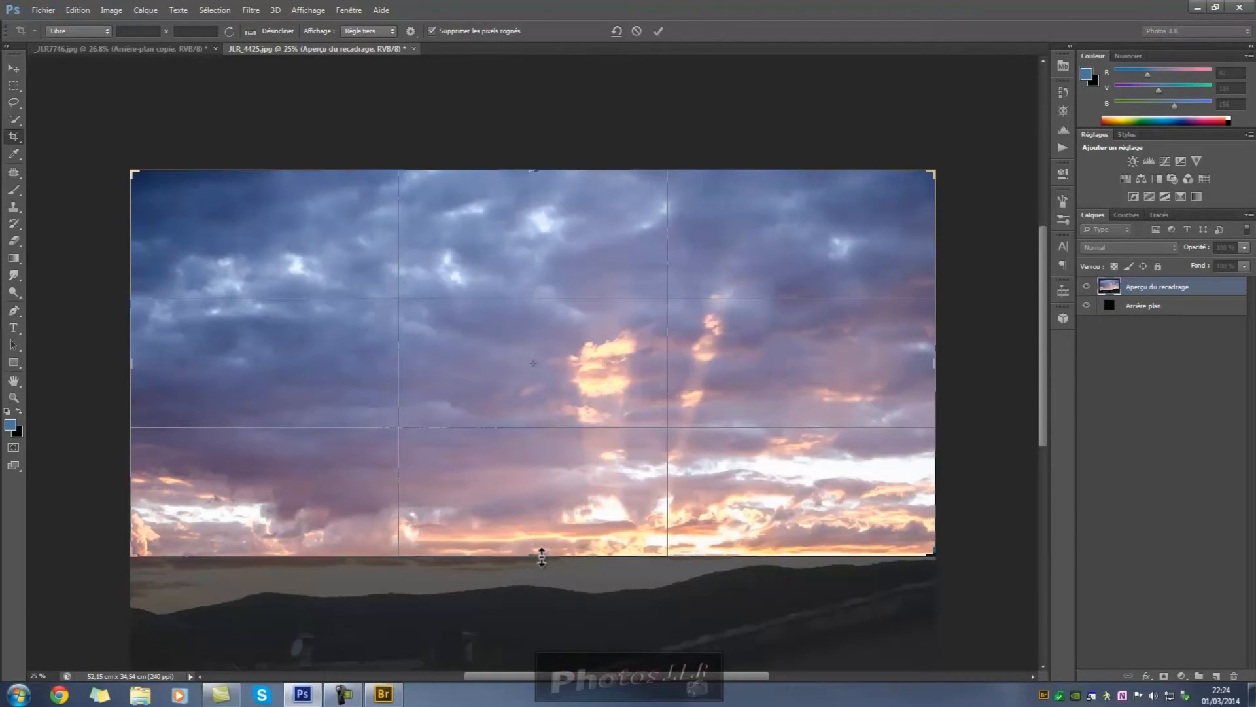
left_click_drag(534, 557, 535, 564)
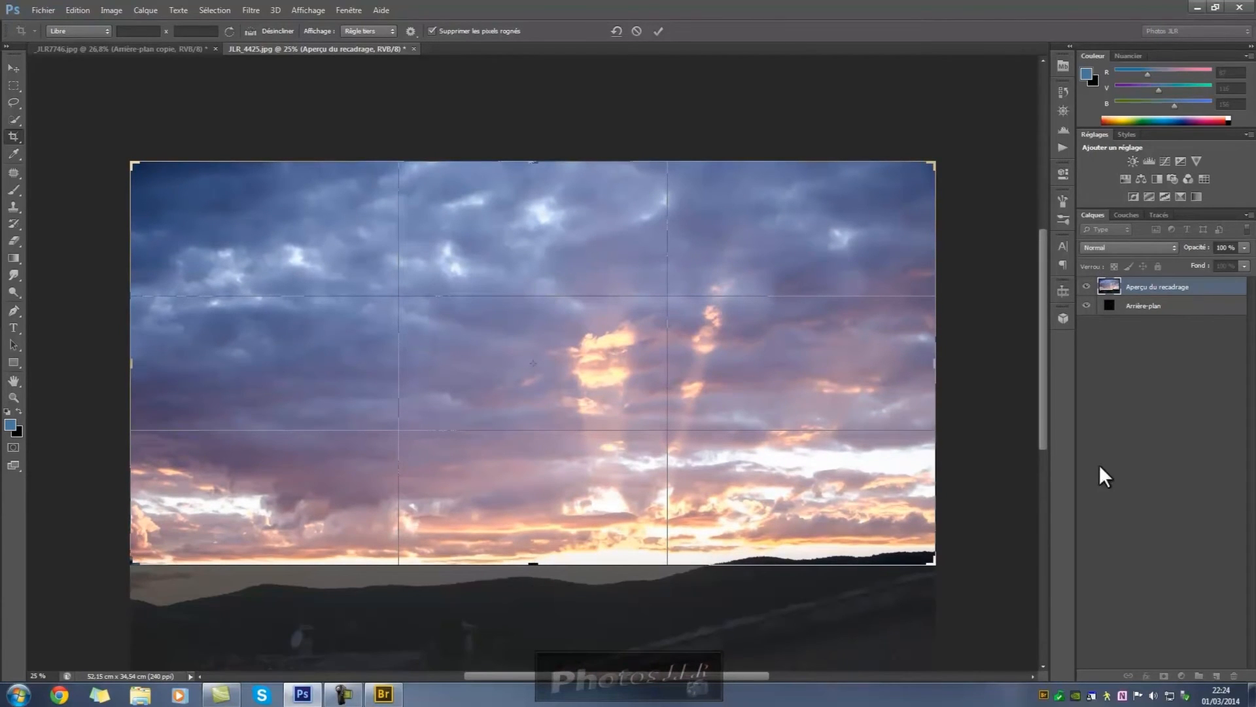
left_click(659, 33)
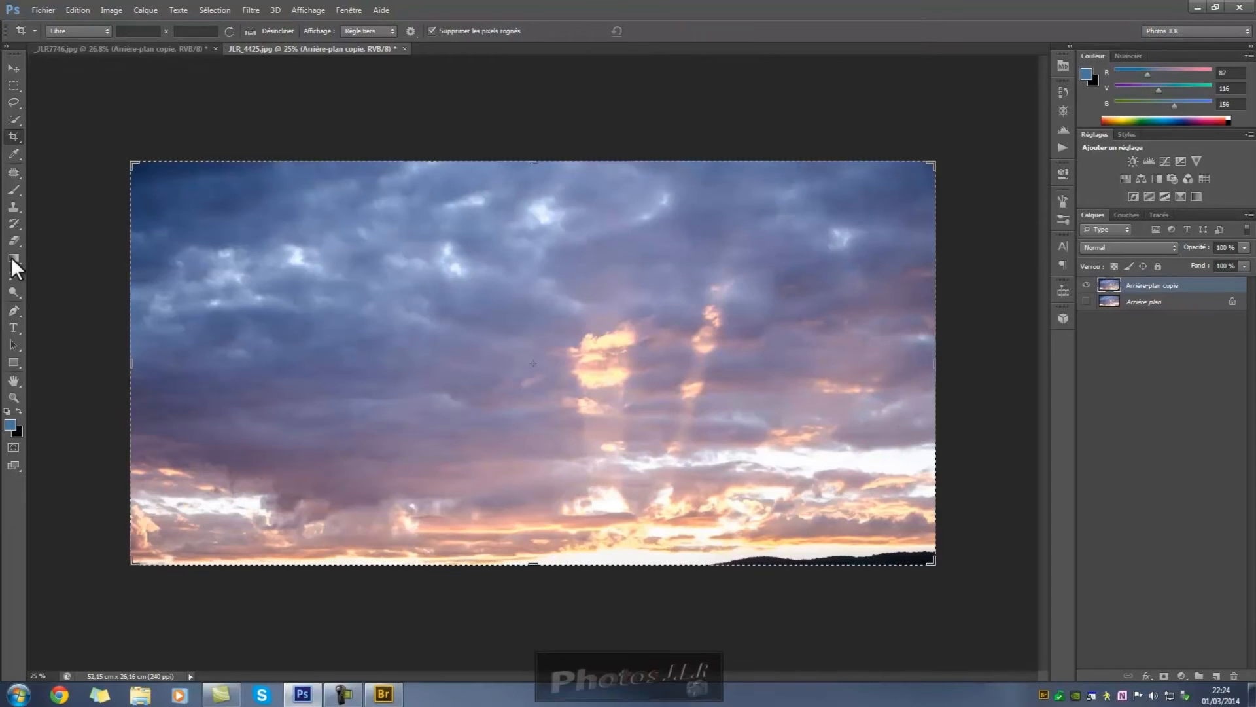
- Cover the remaining dark hills in the photo's lower-right corner by cloning the bright sky beside them with the Clone Stamp
left_click(13, 206)
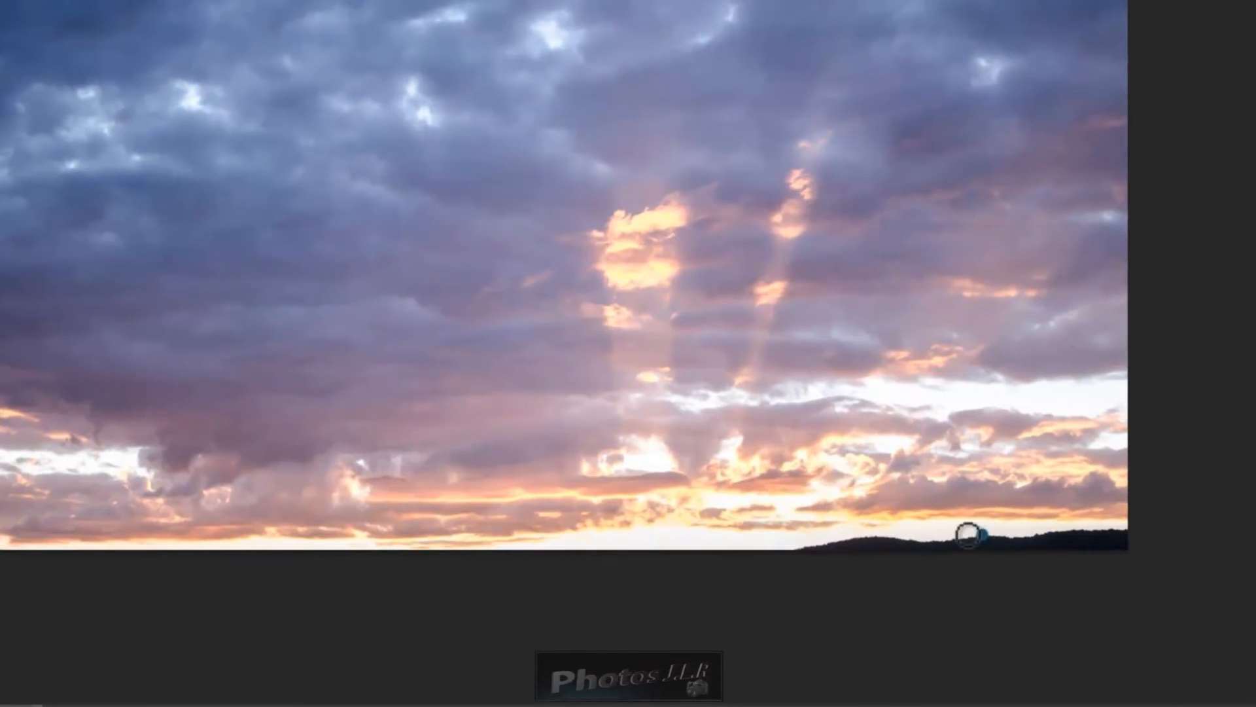
left_click(674, 539, "alt")
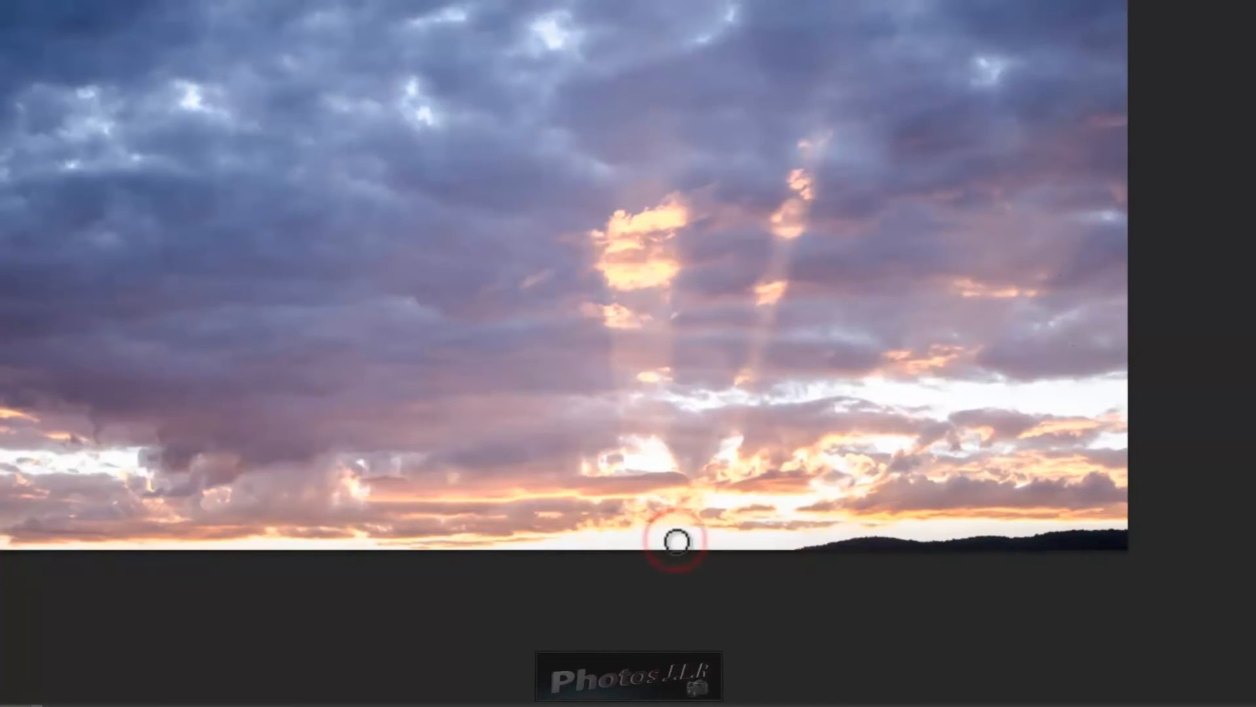
left_click_drag(680, 540, 693, 534)
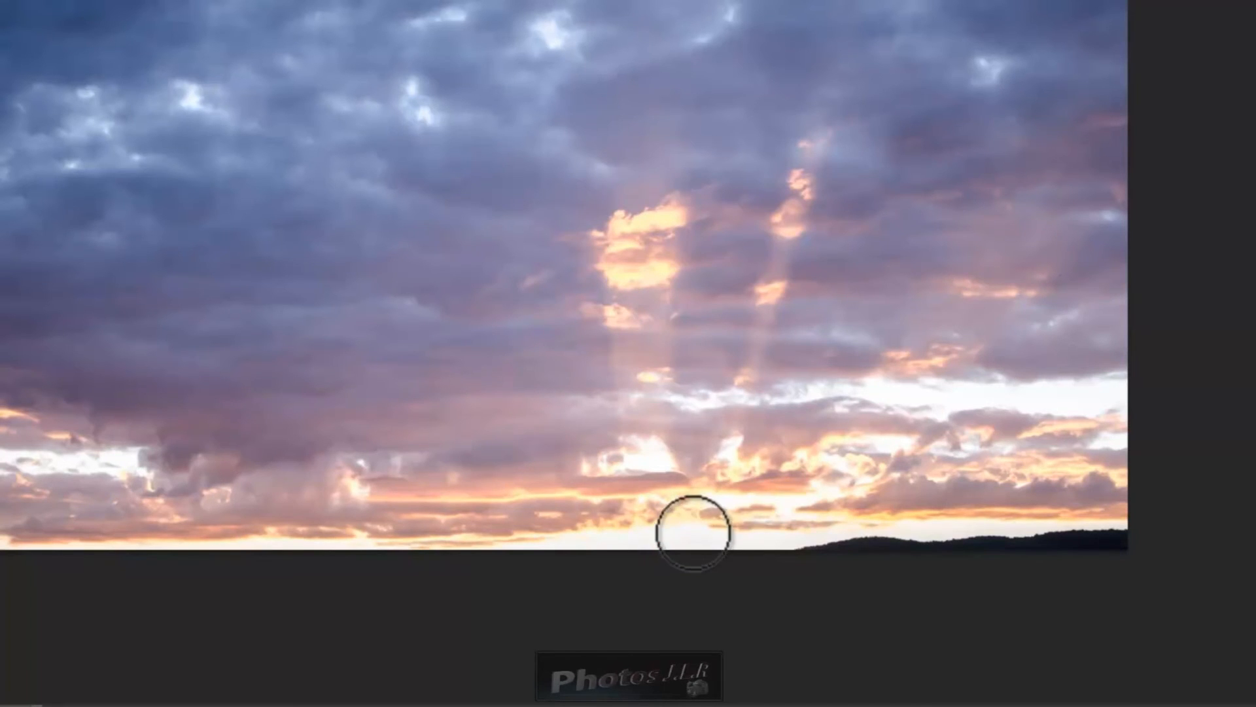
mouse_move(686, 382)
left_mouse_down()
mouse_move(687, 318)
mouse_move(689, 494)
left_mouse_up()
mouse_move(685, 252)
left_mouse_down()
mouse_move(689, 518)
mouse_move(685, 79)
mouse_move(689, 415)
left_mouse_up()
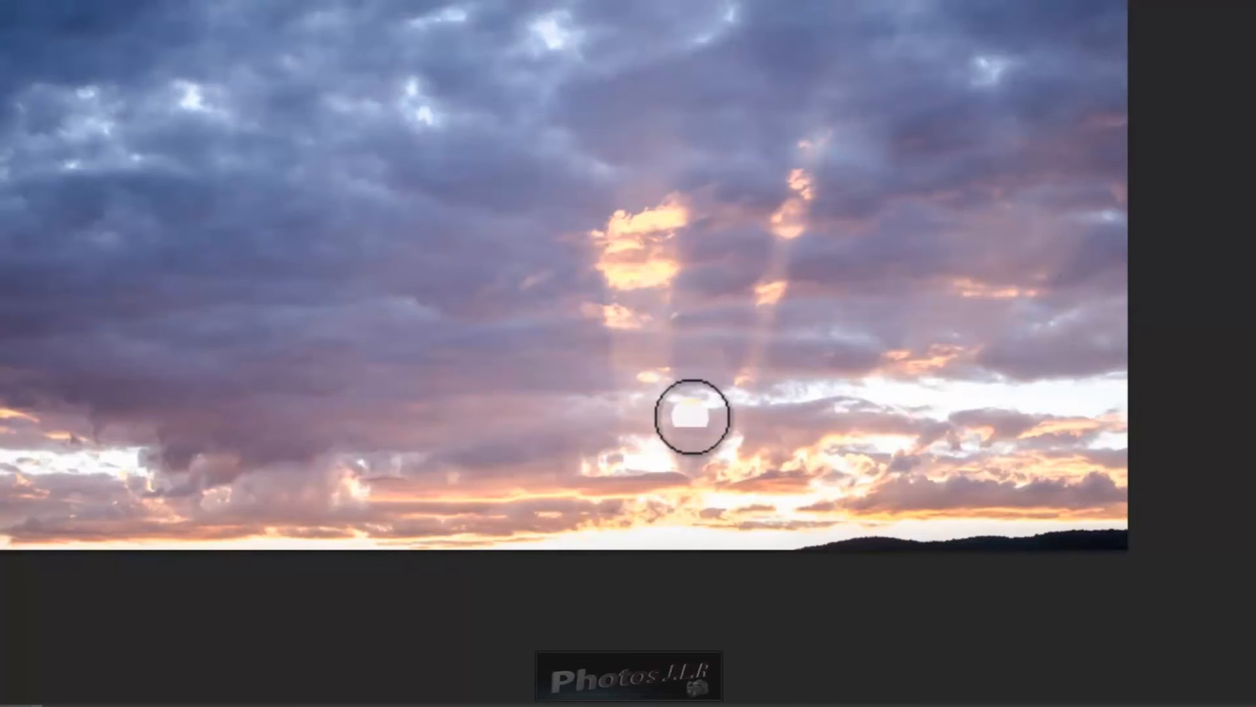
left_click(798, 549)
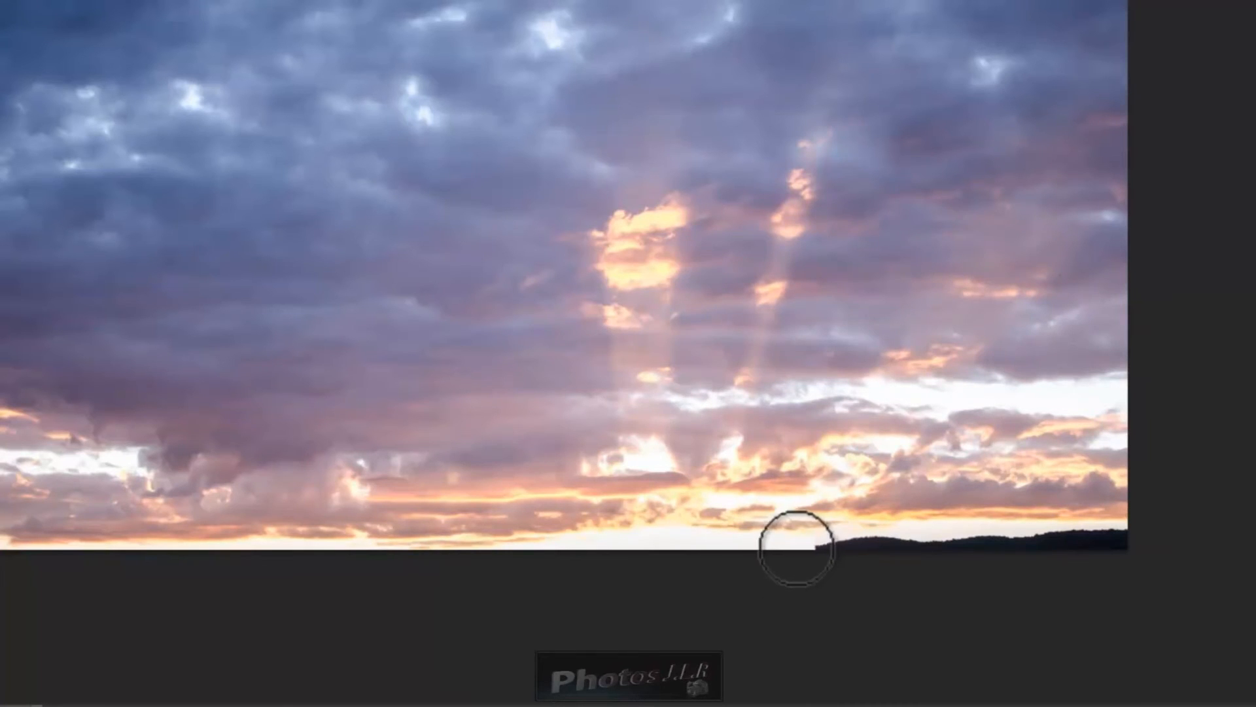
left_click_drag(803, 544, 1145, 537)
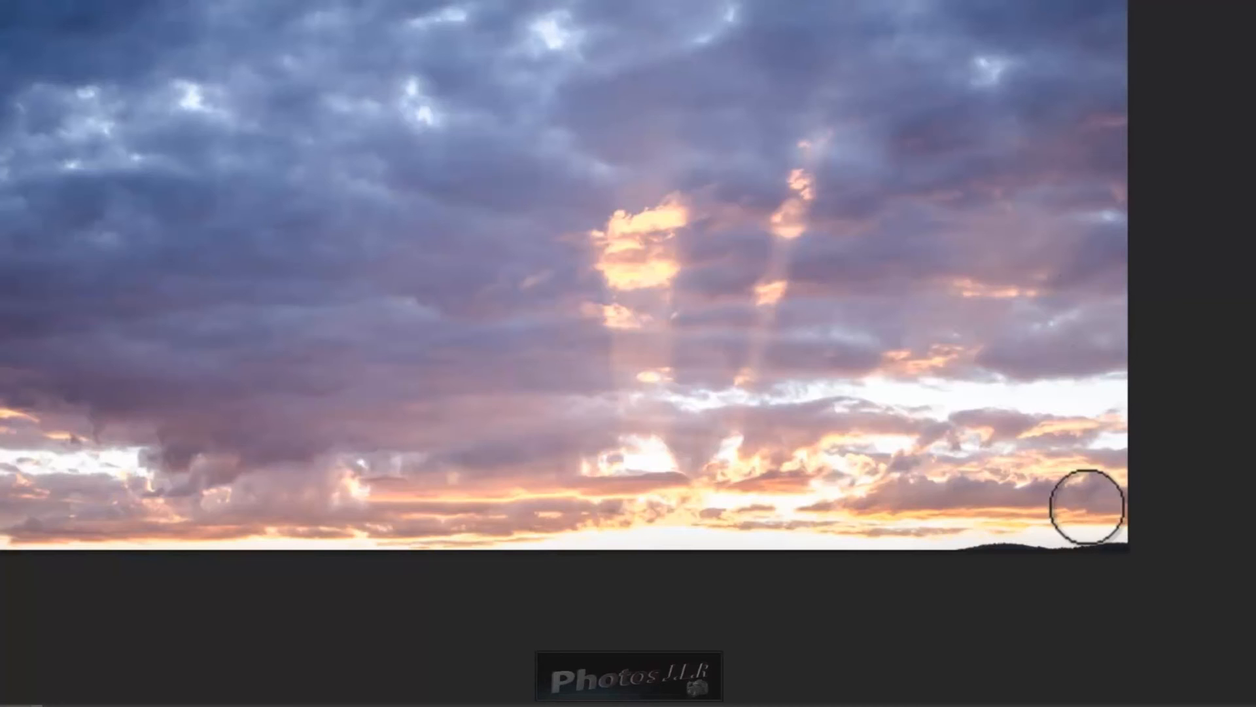
left_click(814, 539, "alt")
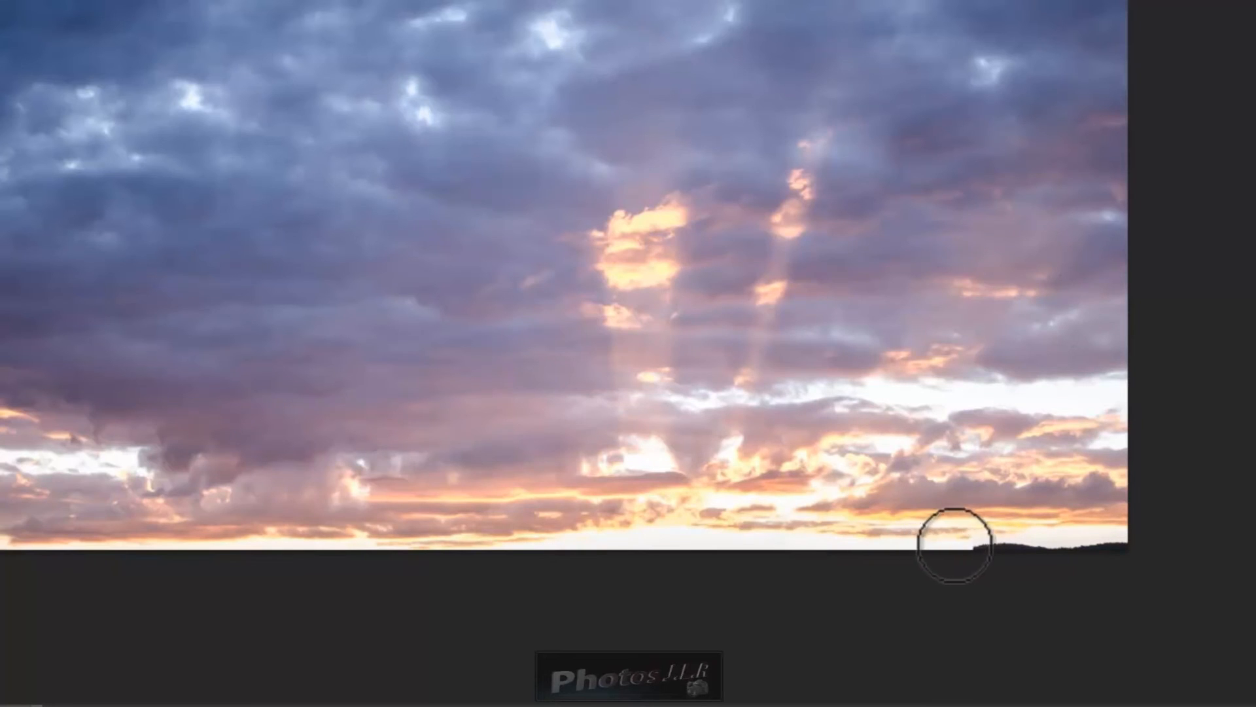
mouse_move(972, 540)
left_mouse_down()
mouse_move(1147, 544)
mouse_move(1203, 498)
left_mouse_up()
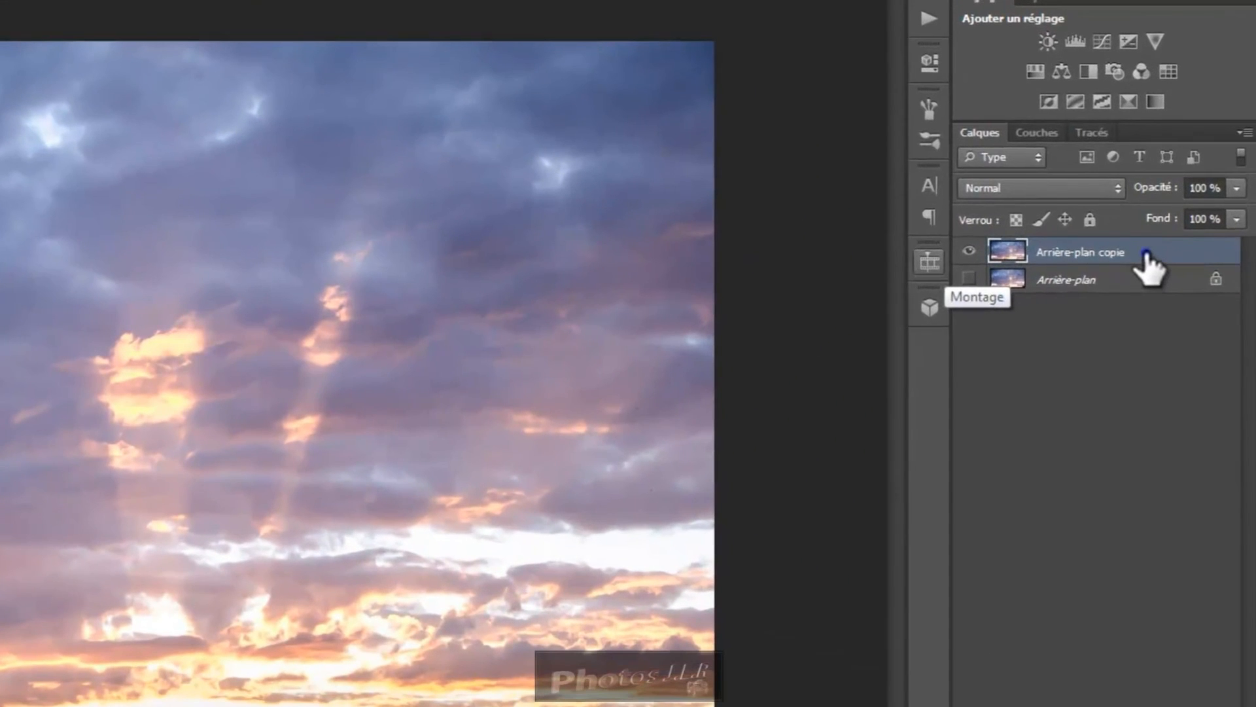
- Duplicate the retouched sky layer as Ciel into the document _JLR7746.jpg
right_click(1187, 286)
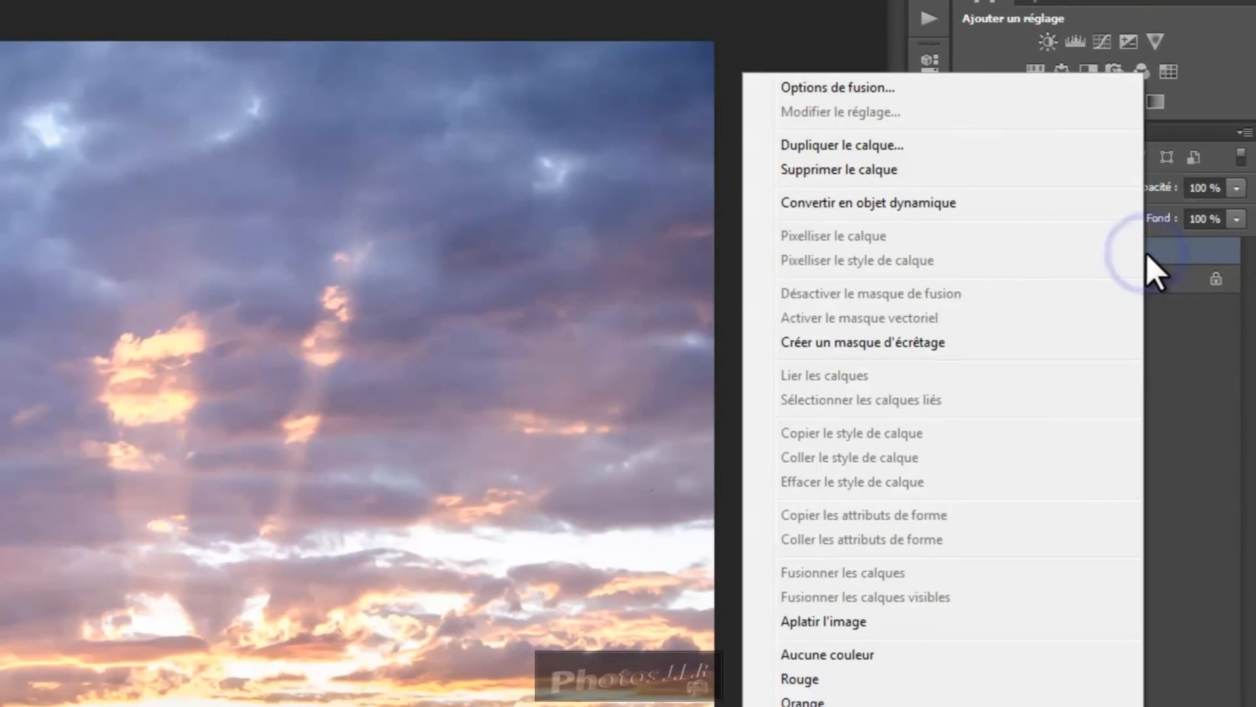
left_click(864, 147)
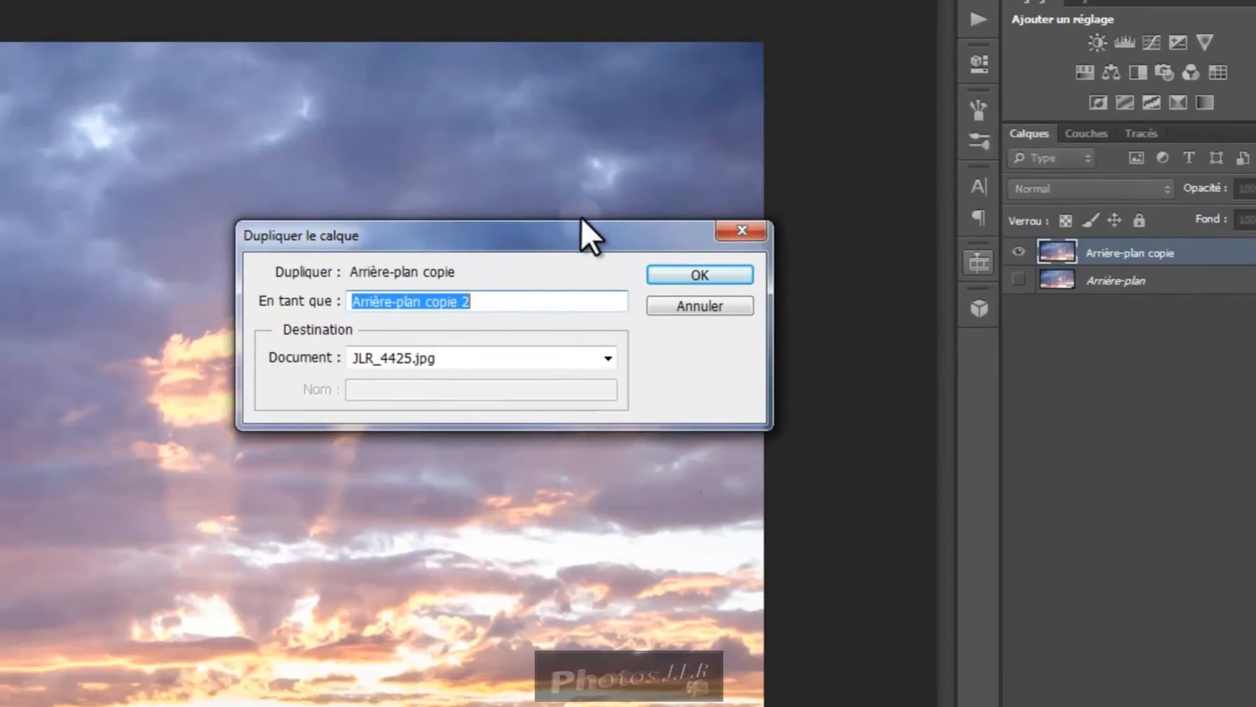
left_click_drag(581, 233, 224, 136)
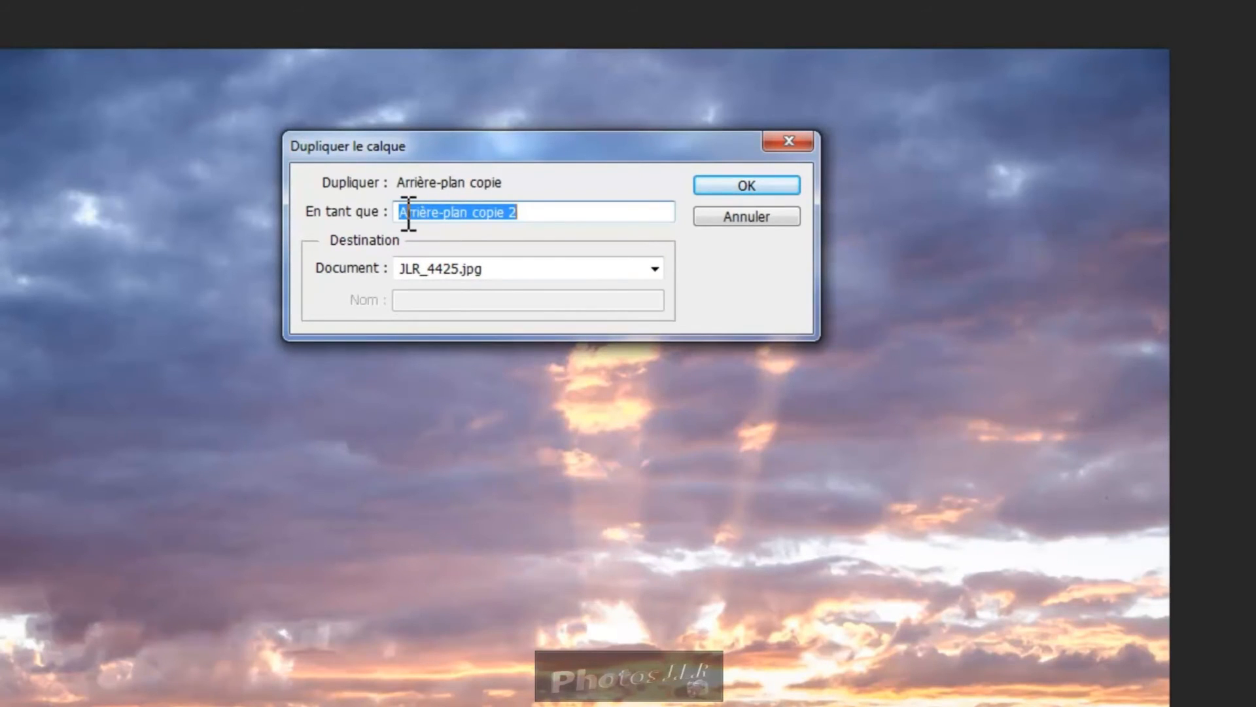
left_click_drag(395, 211, 574, 211)
type("Cie")
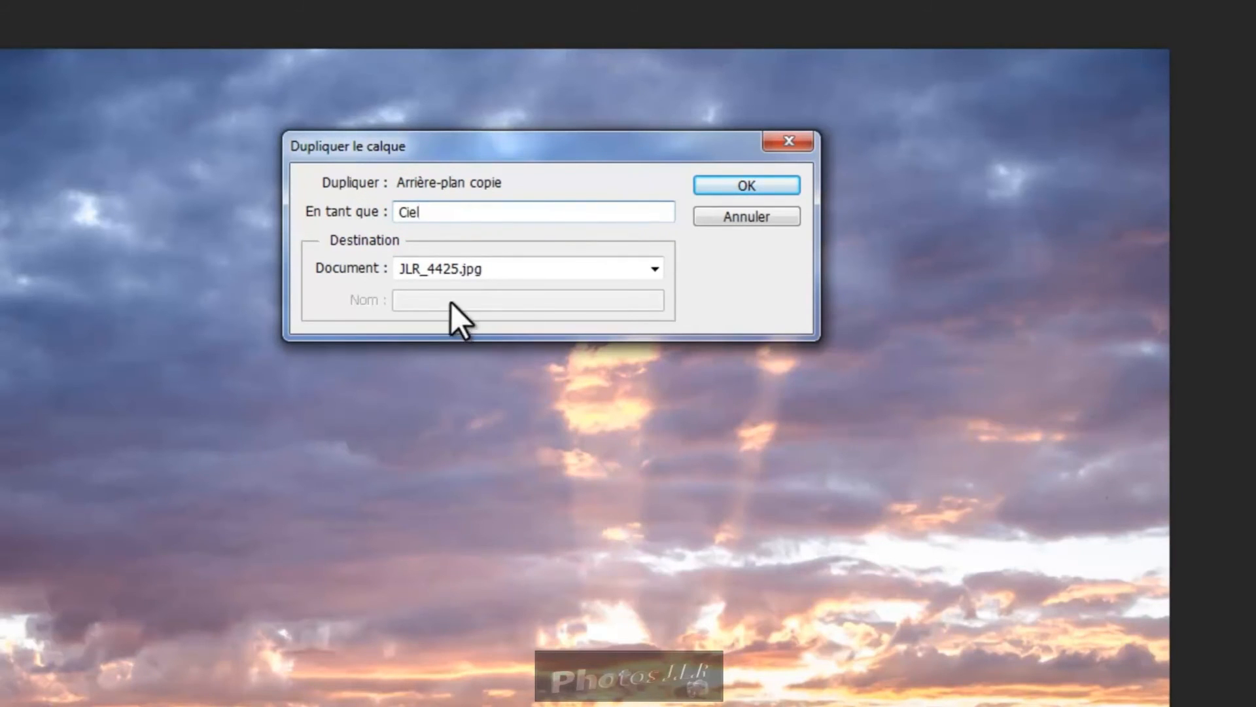
type("l")
left_click(655, 270)
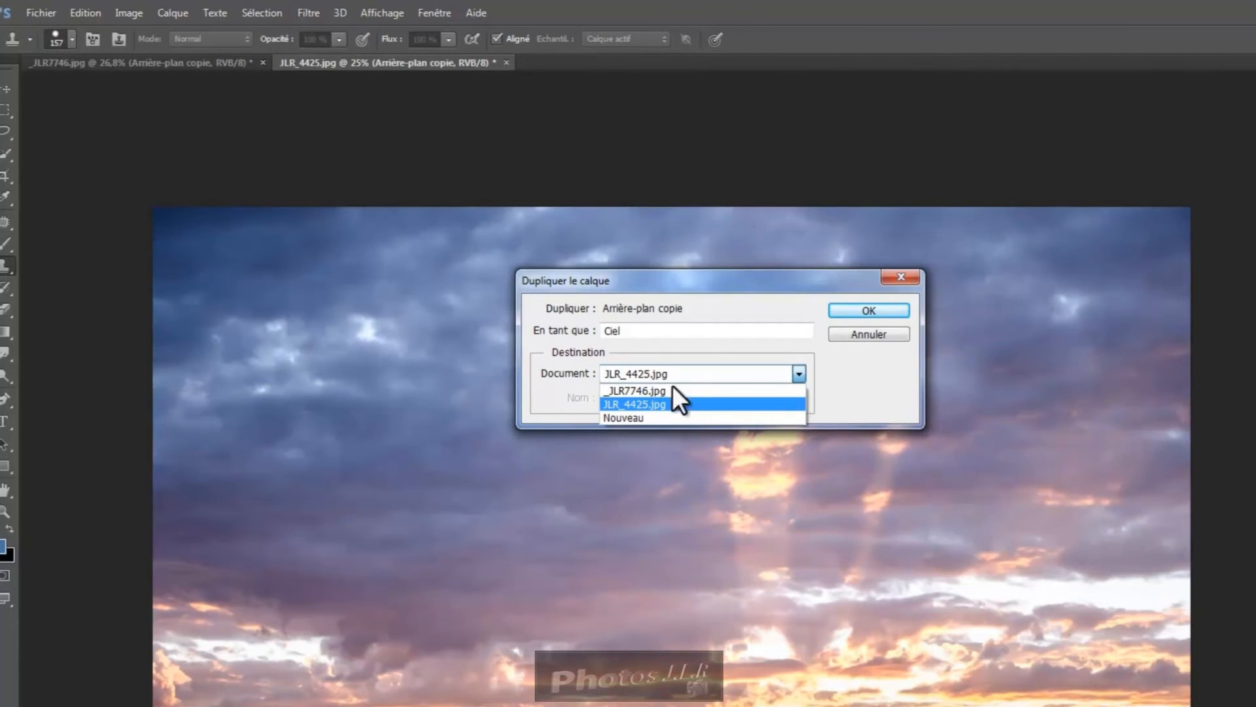
left_click(637, 390)
left_click(886, 309)
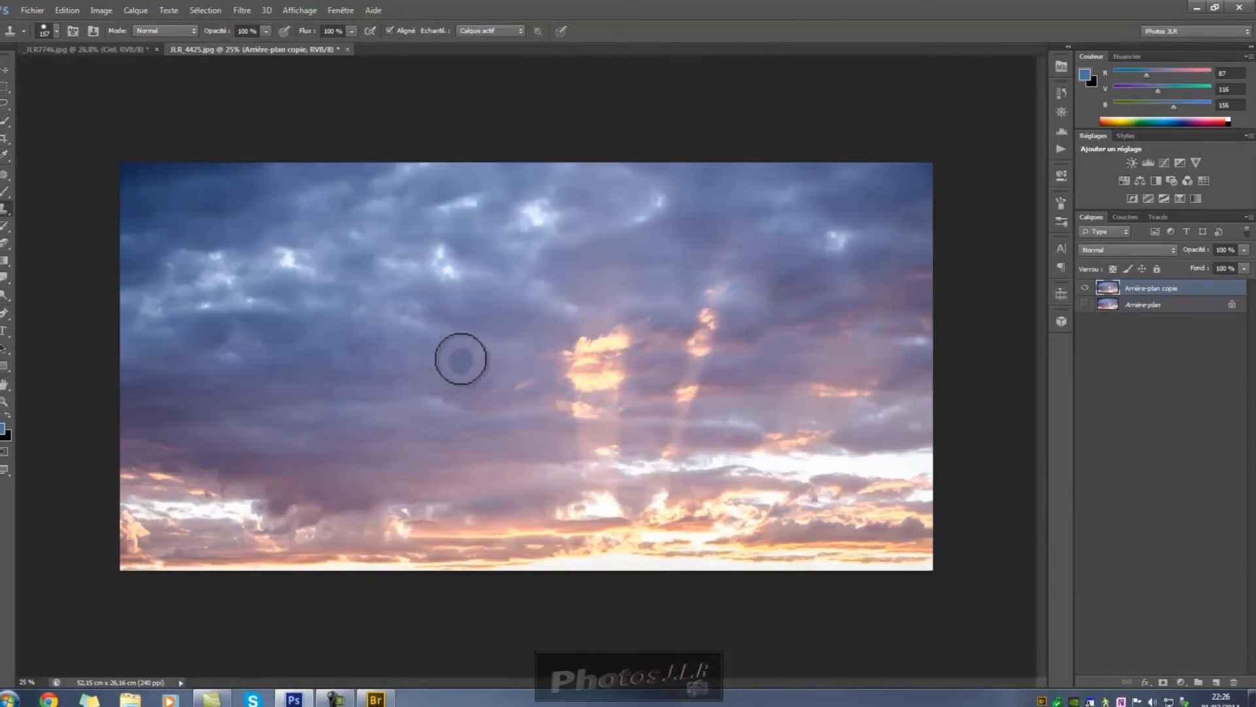
- Move the Ciel layer in the statue document down until its lower edge reaches the sea horizon
left_click(100, 50)
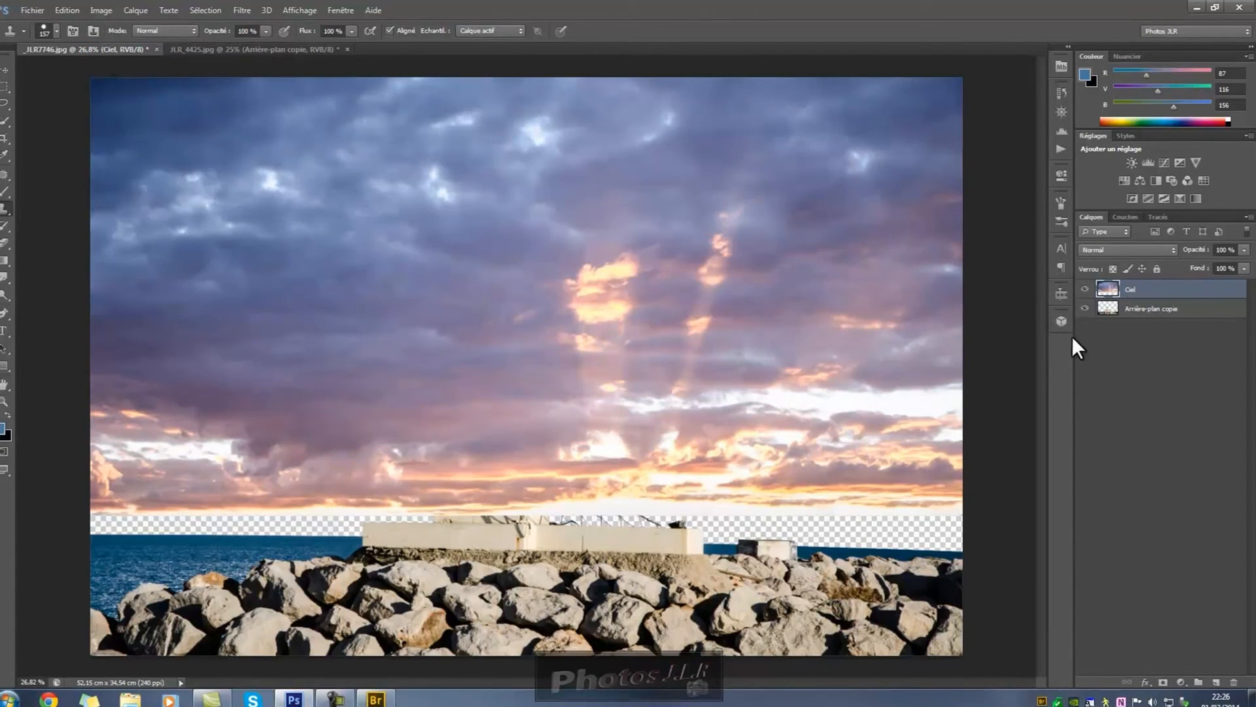
left_click(6, 72)
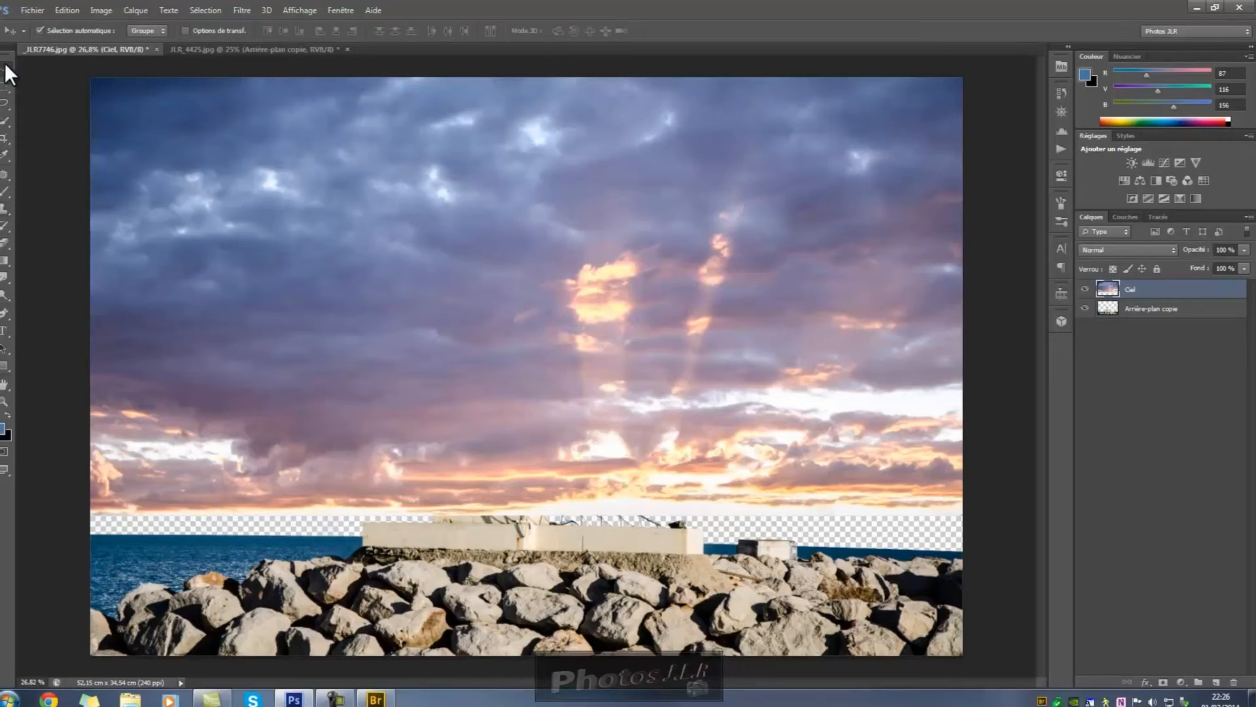
mouse_move(647, 345)
left_mouse_down()
mouse_move(643, 381)
mouse_move(639, 358)
mouse_move(656, 351)
mouse_move(647, 344)
left_mouse_up()
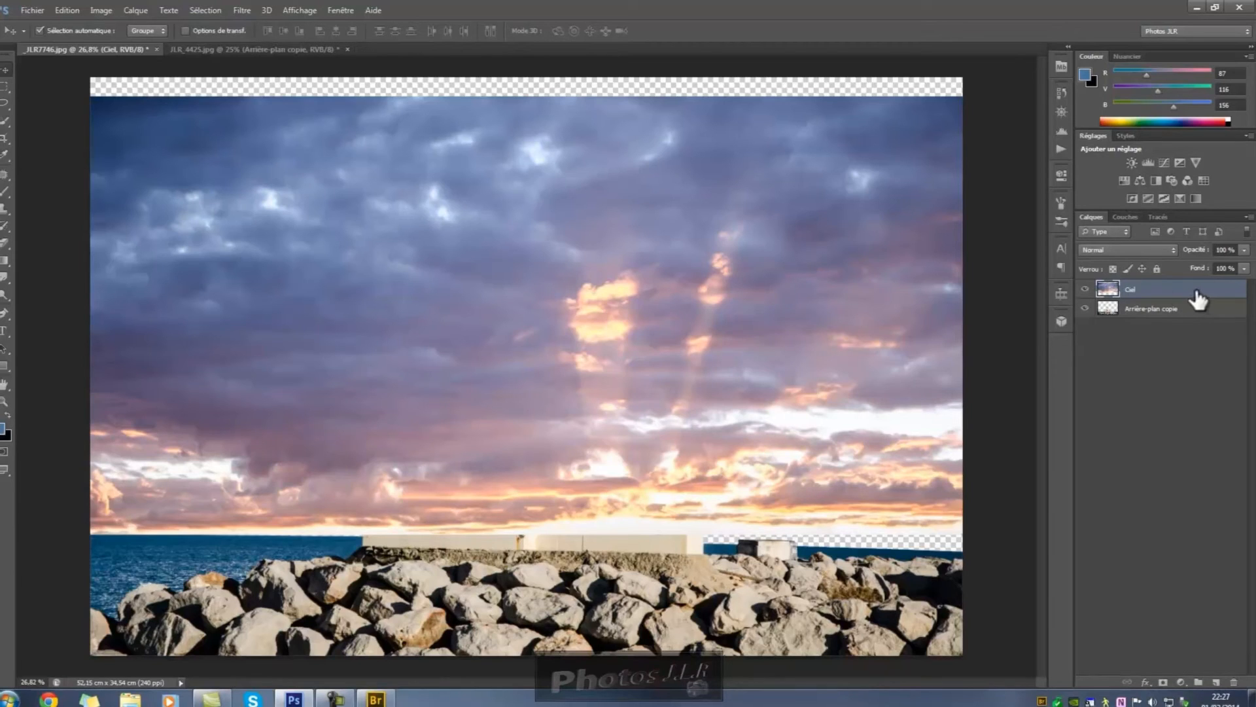
- Place the Ciel layer beneath Arrière-plan copie, and move Arrière-plan copie back beneath Ciel
left_click_drag(1192, 291, 1191, 320)
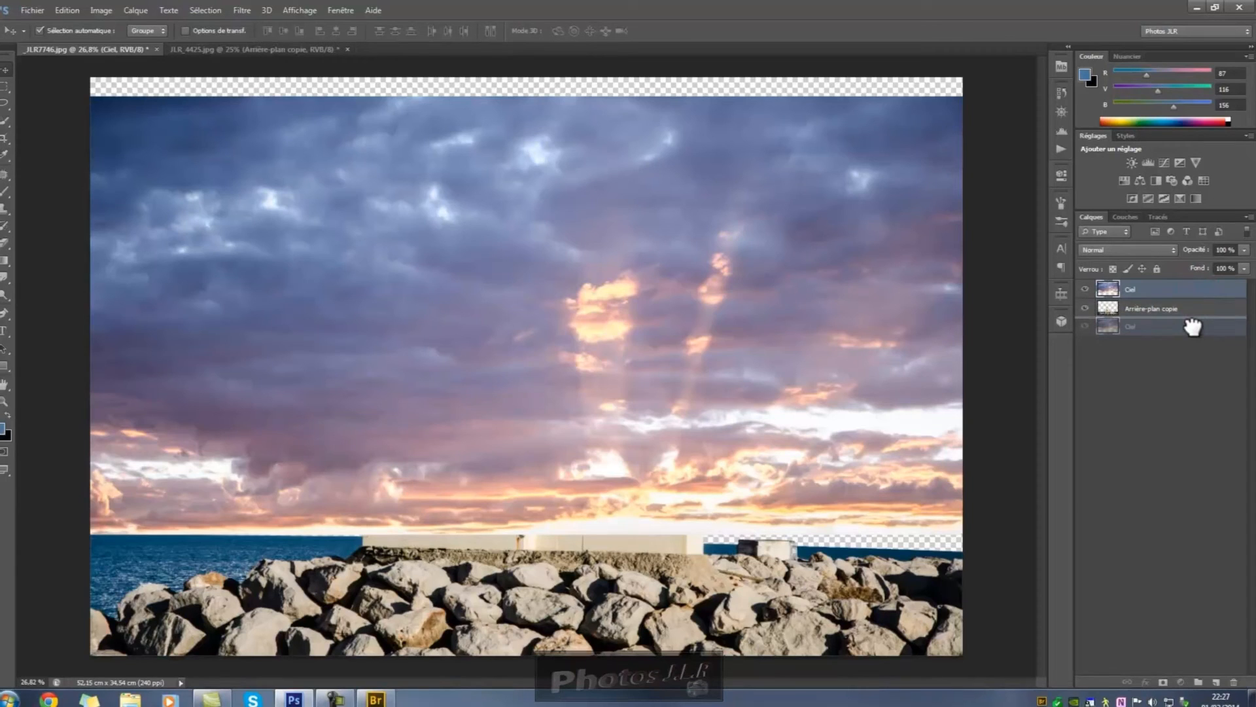
left_click_drag(1194, 326, 1195, 327)
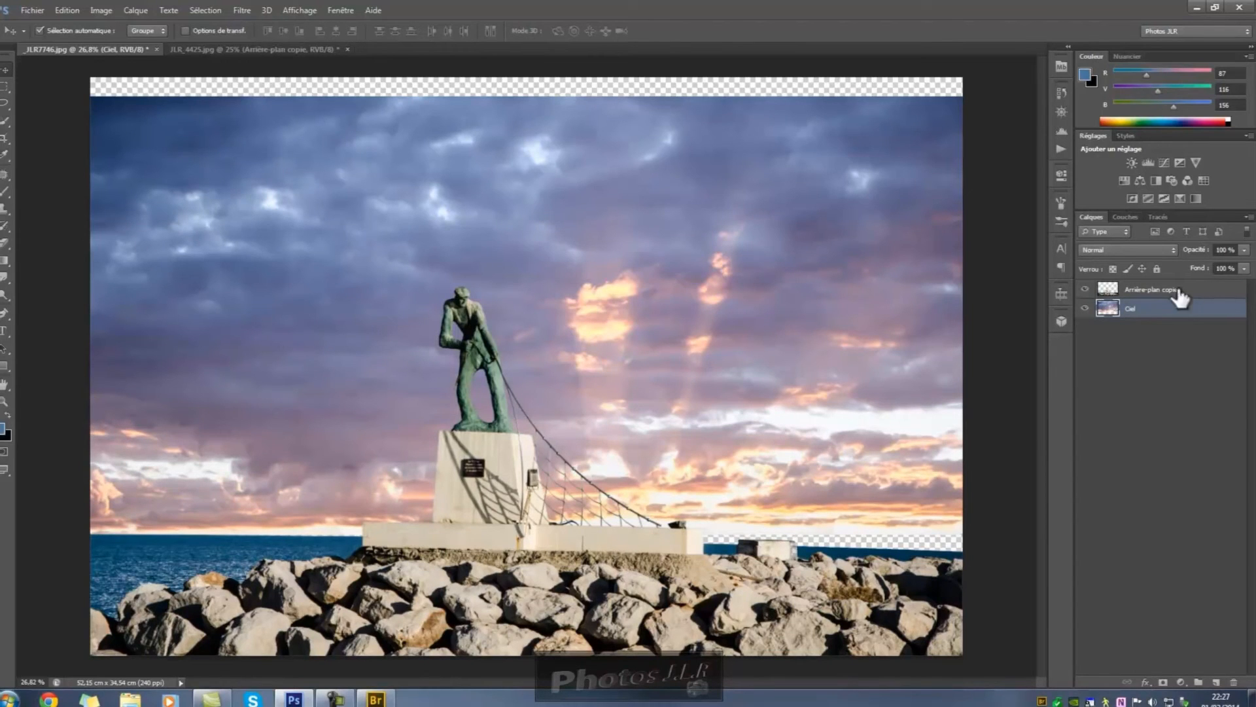
left_click_drag(1186, 289, 1187, 328)
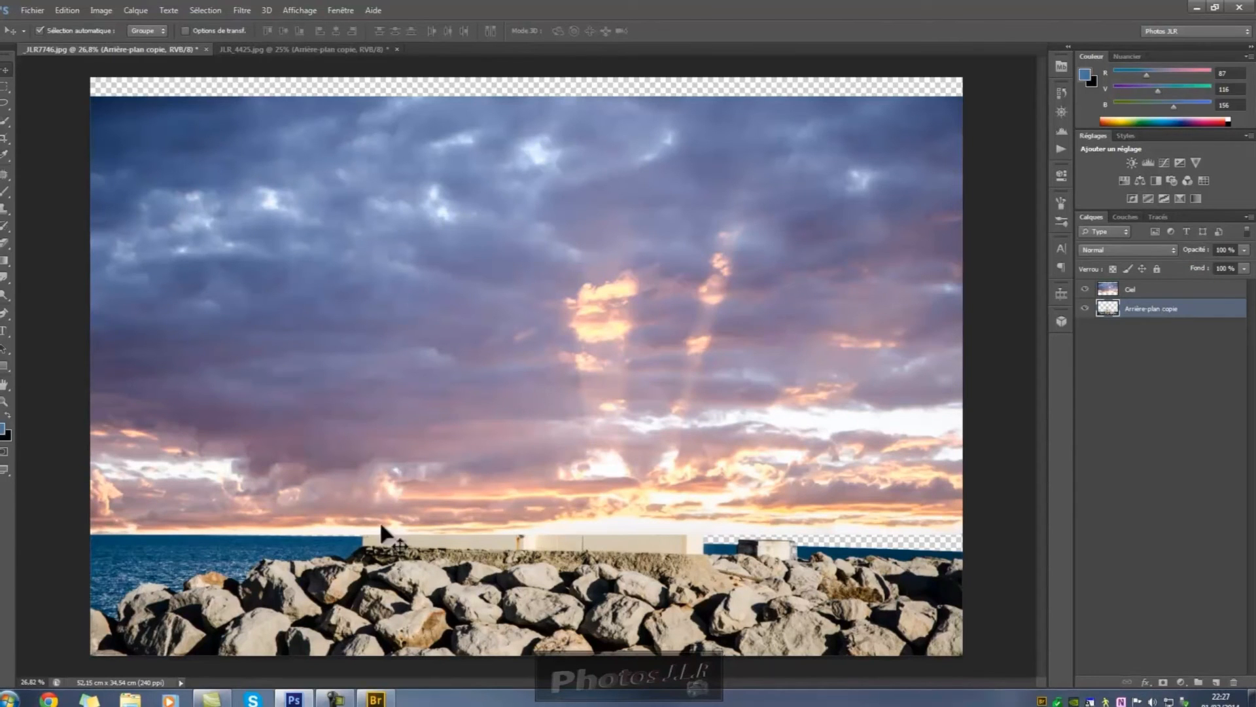
- Move the Ciel layer back beneath Arrière-plan copie and make Ciel the active layer
left_click_drag(1191, 298, 1184, 327)
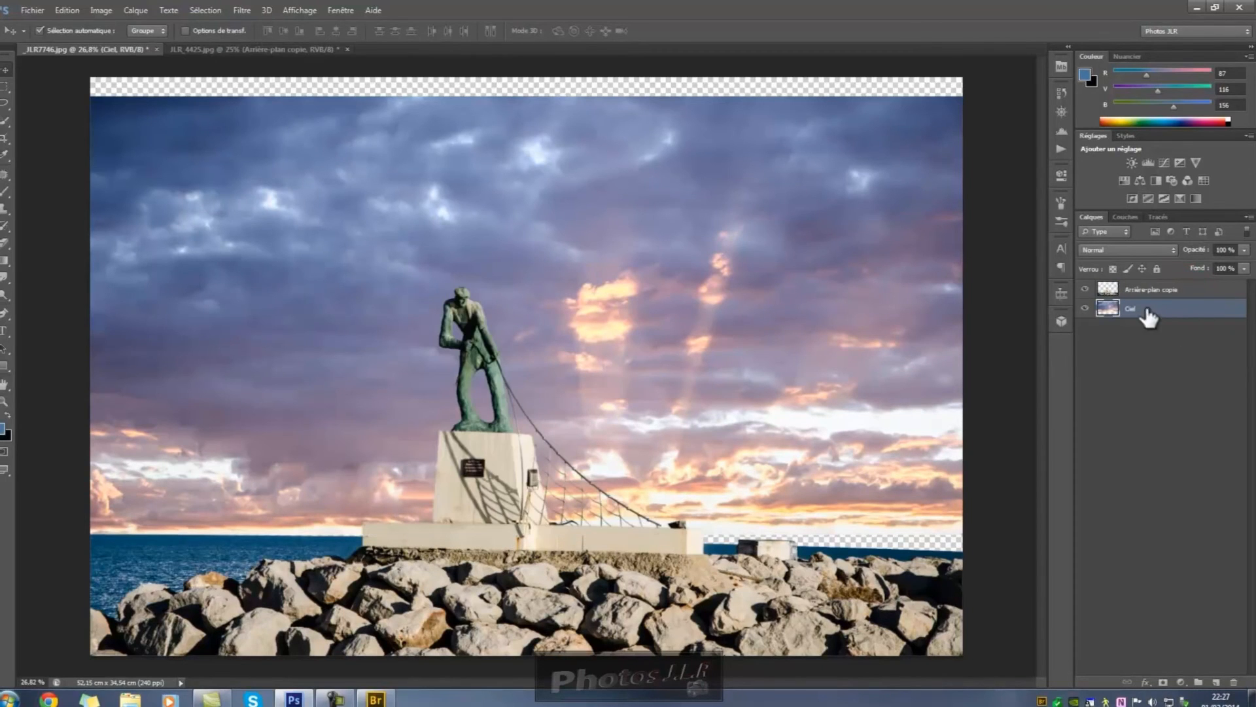
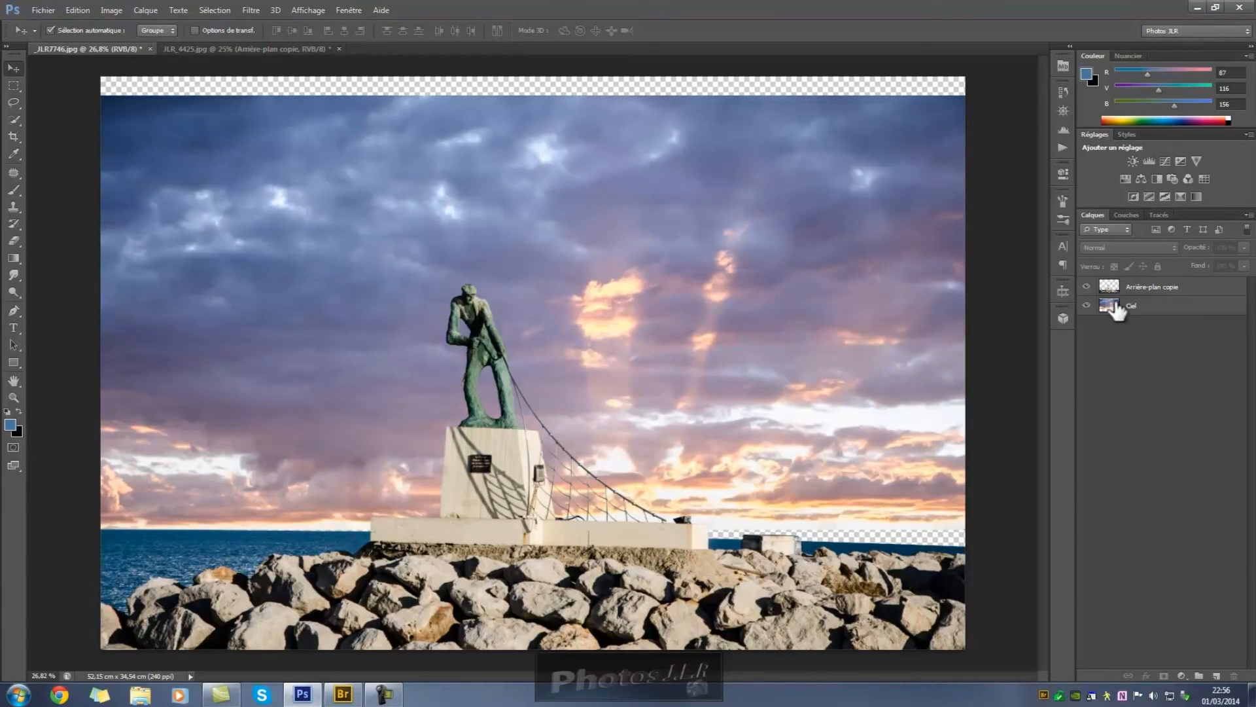
left_click(1165, 314)
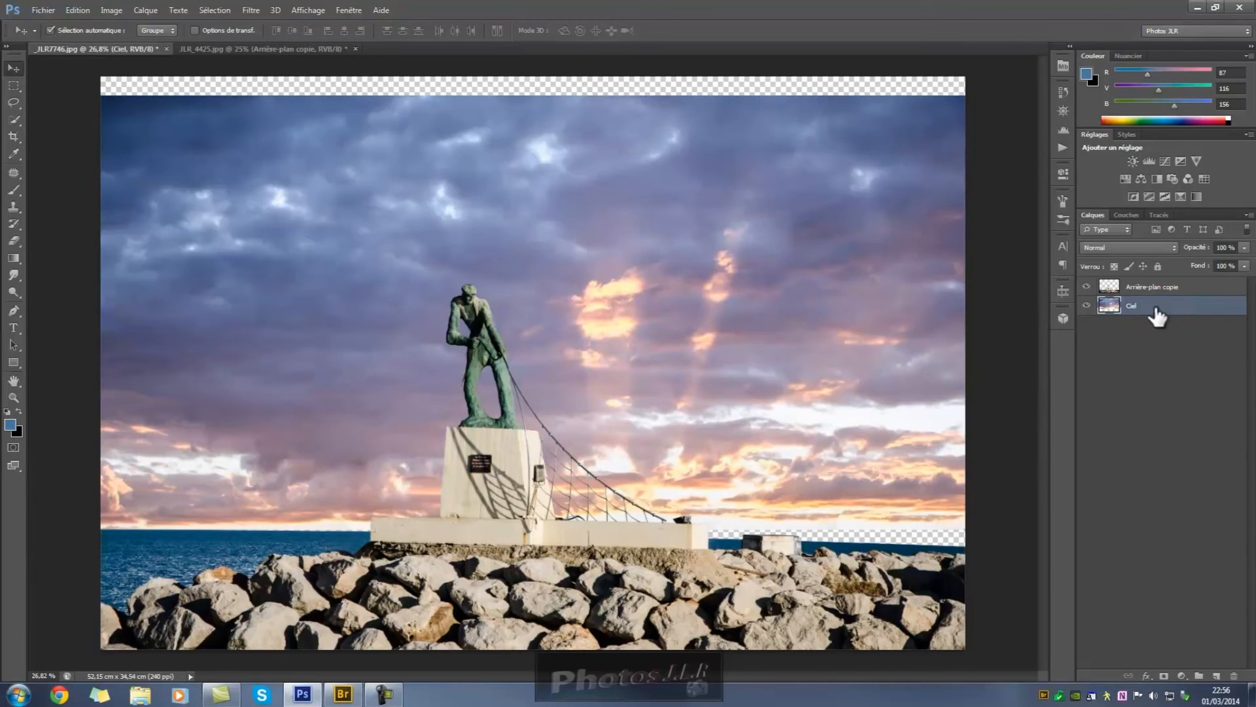
left_click(1169, 290)
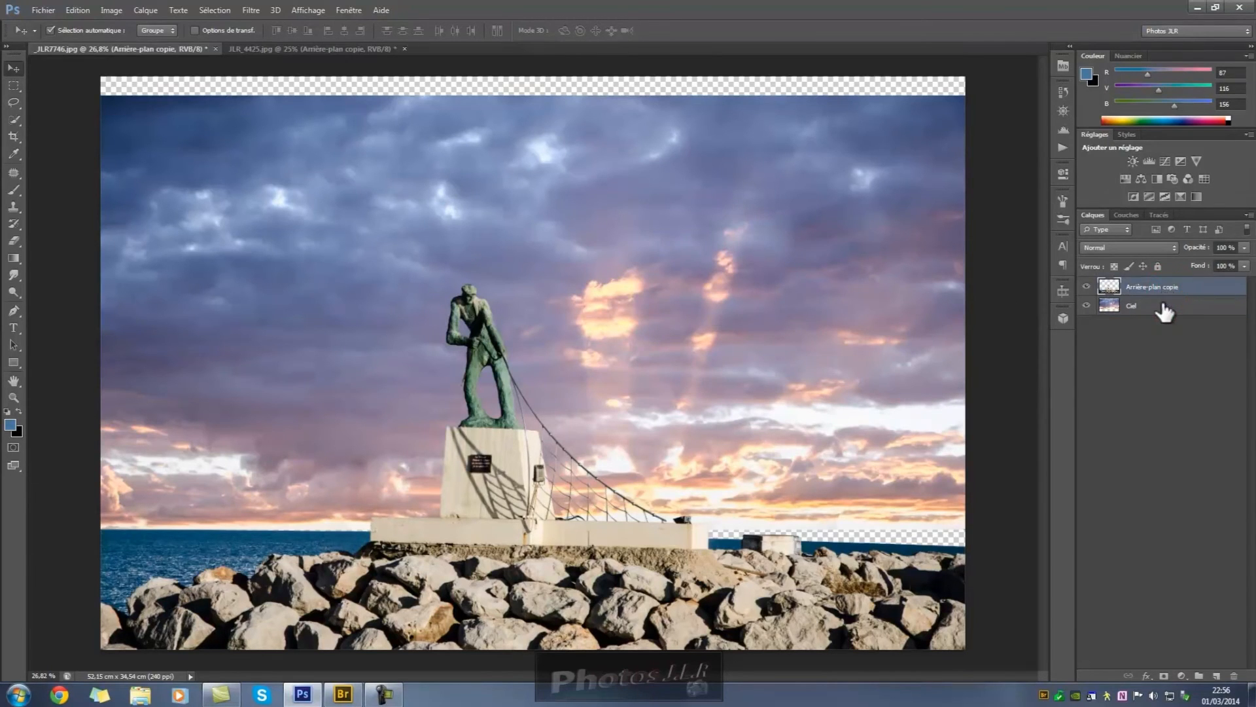
left_click(1158, 315)
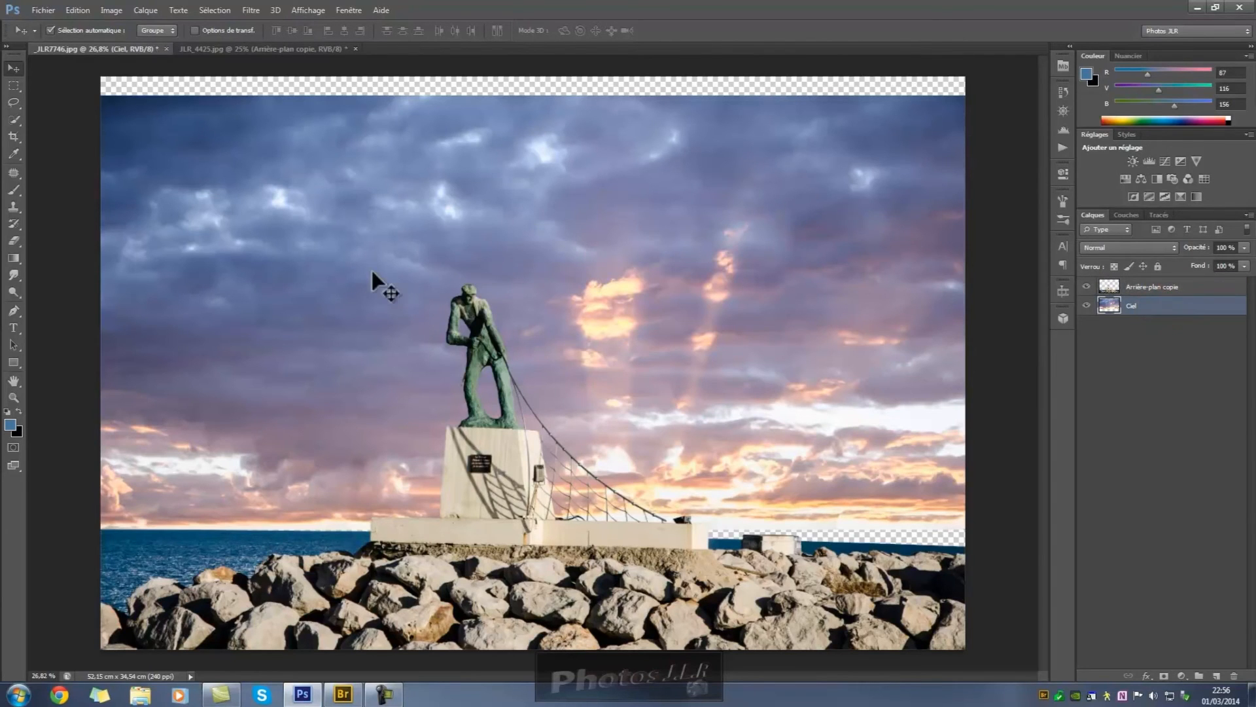
- Stretch the Ciel layer vertically to 104.53 % so it fills the image's upper edge and reaches the sea horizon
left_click(84, 9)
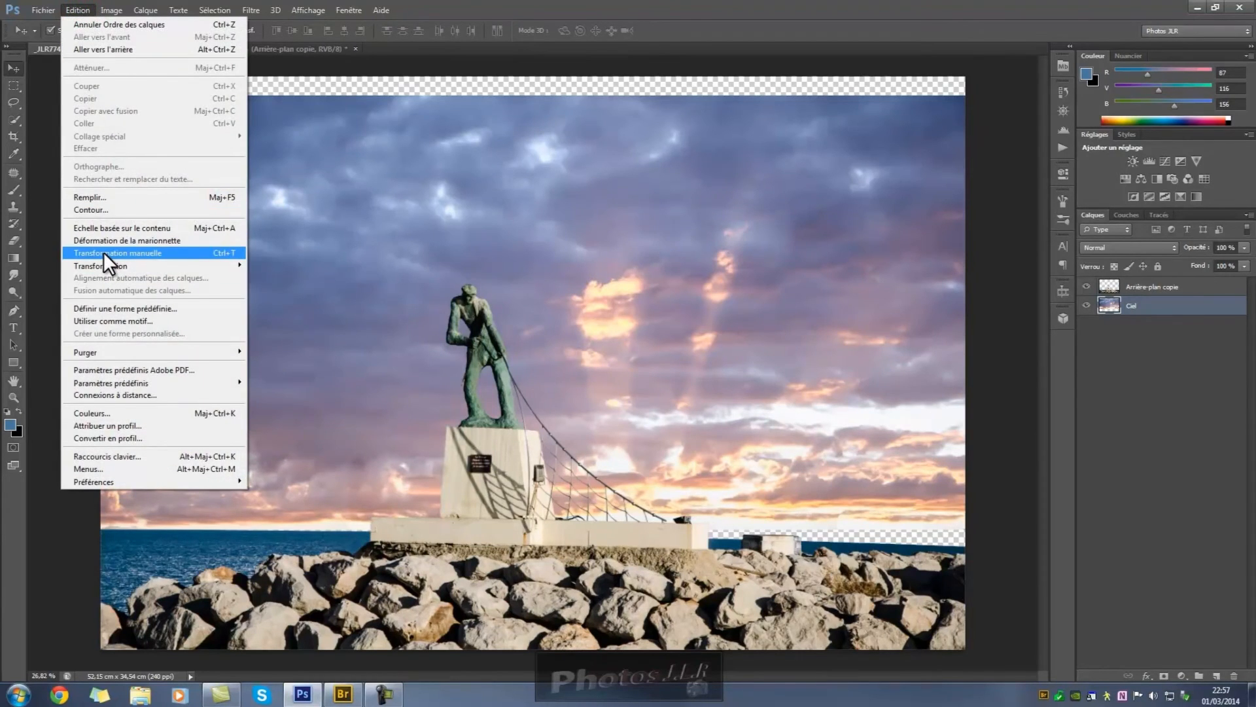
left_click(224, 252)
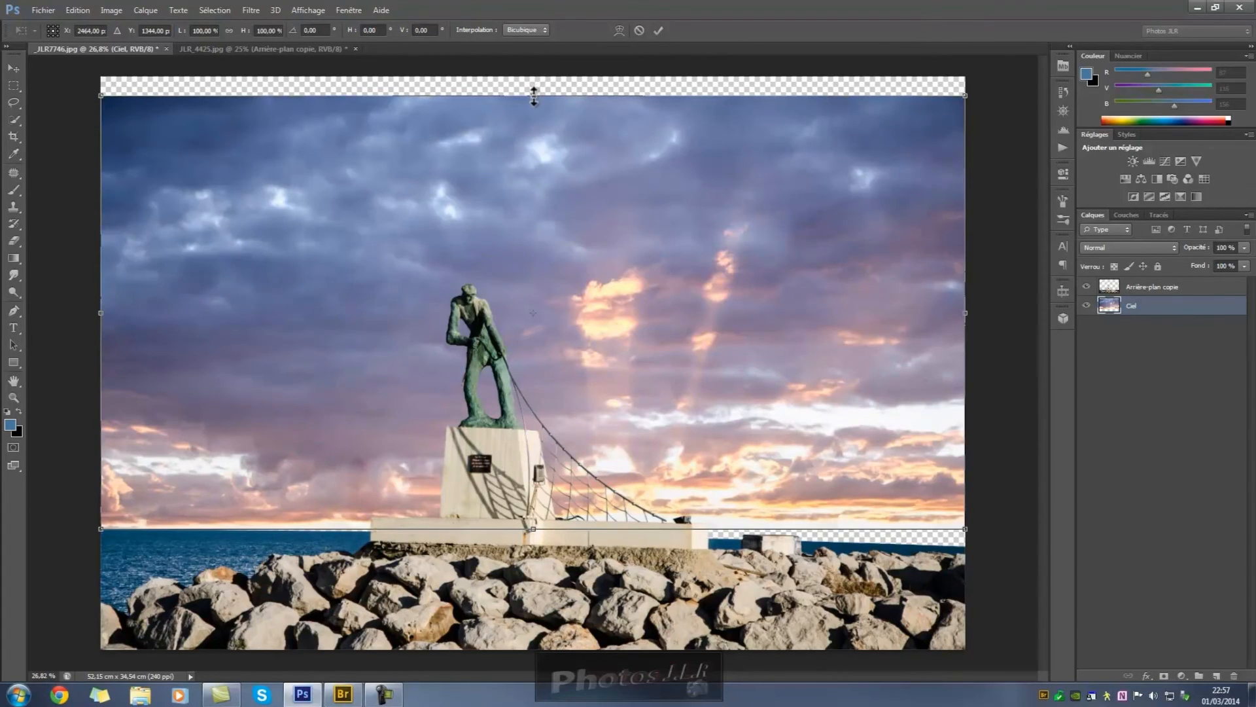
left_click_drag(534, 96, 534, 77)
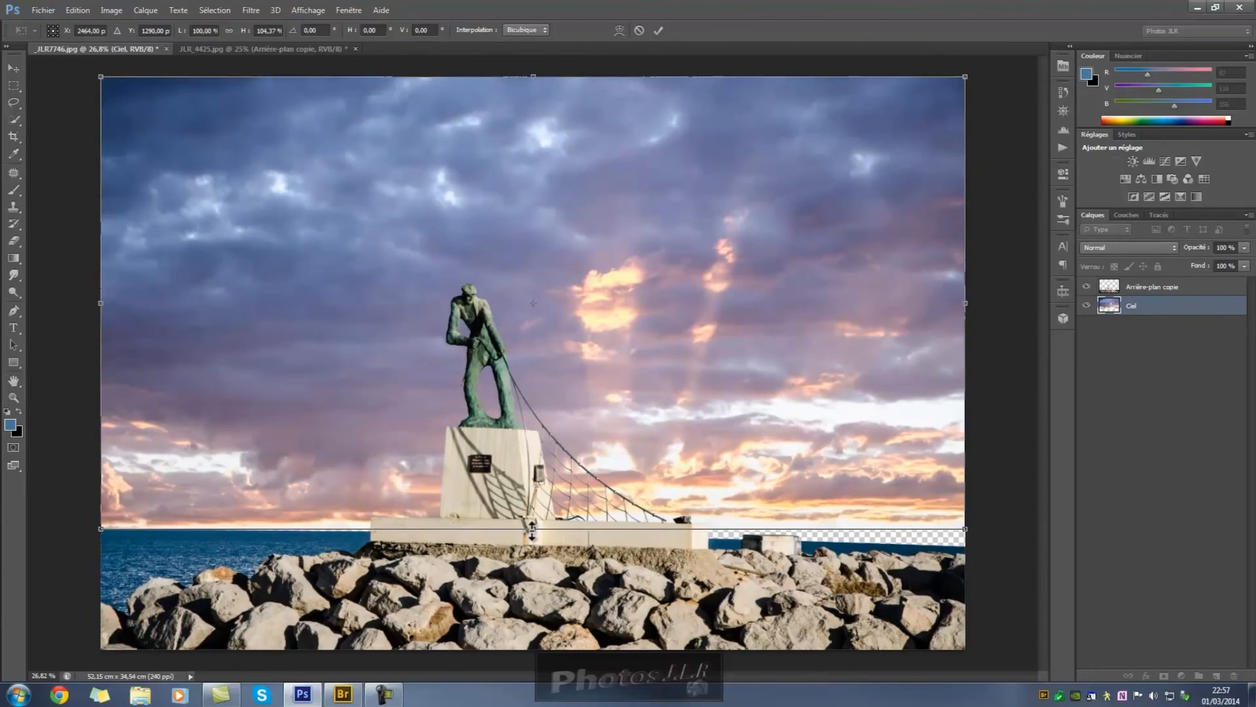
mouse_move(532, 528)
left_mouse_down()
mouse_move(532, 541)
mouse_move(530, 528)
left_mouse_up()
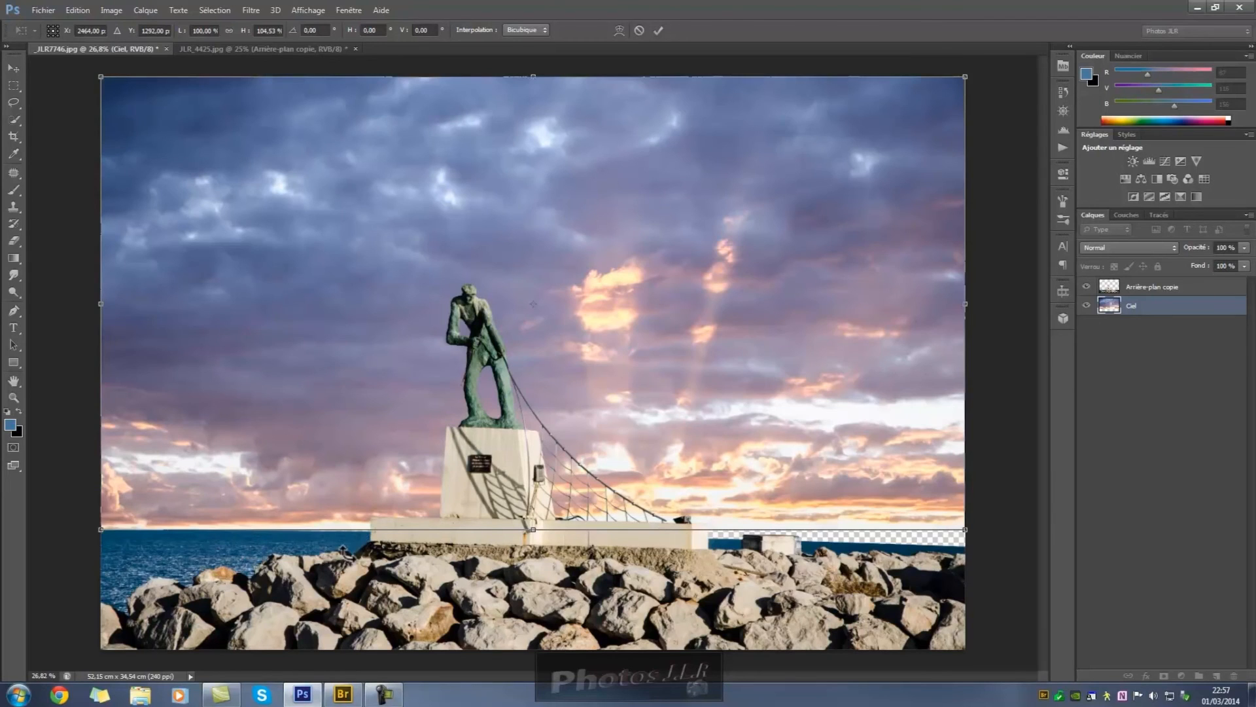
scroll(353, 543, "up", 3)
scroll(354, 543, "up", 3)
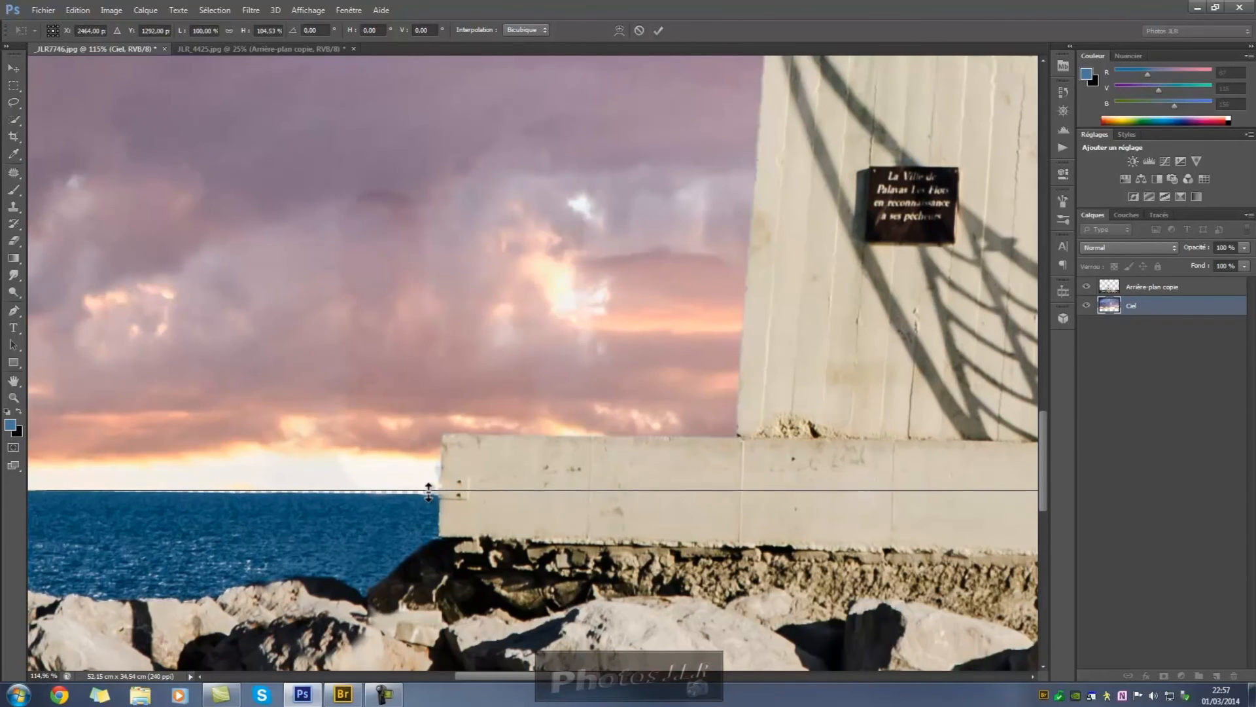
scroll(428, 492, "down", 5)
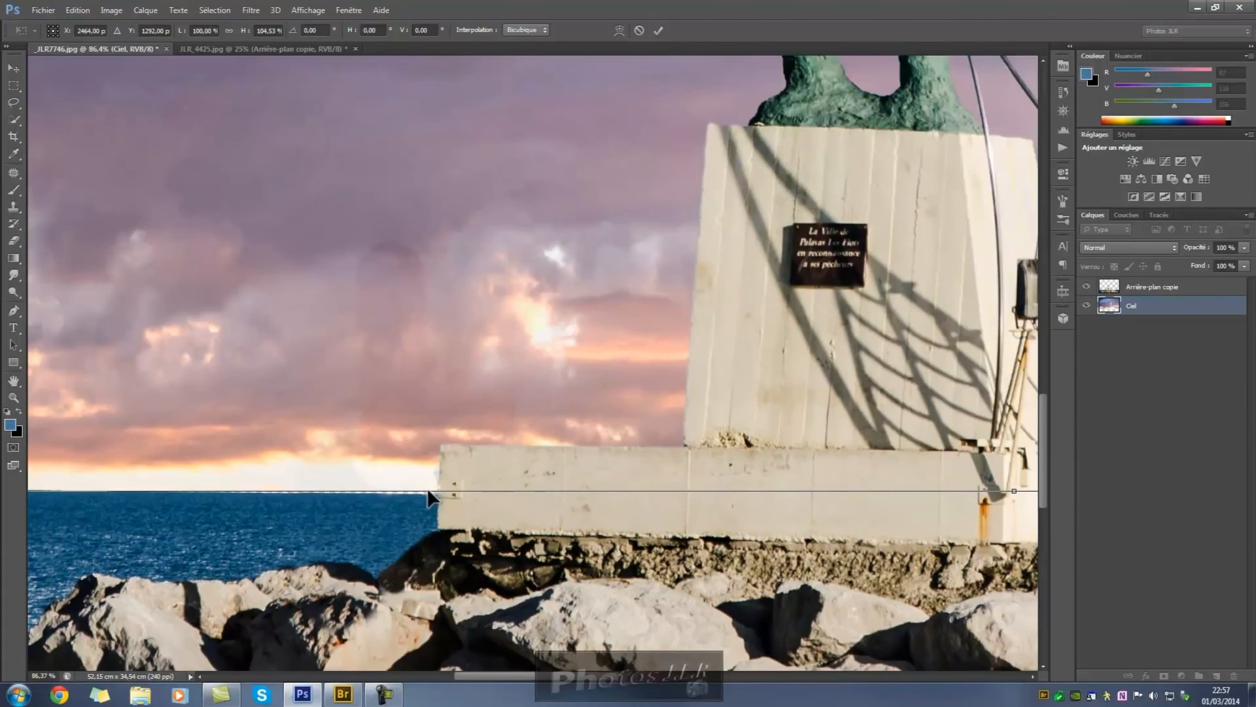
scroll(422, 489, "down", 3)
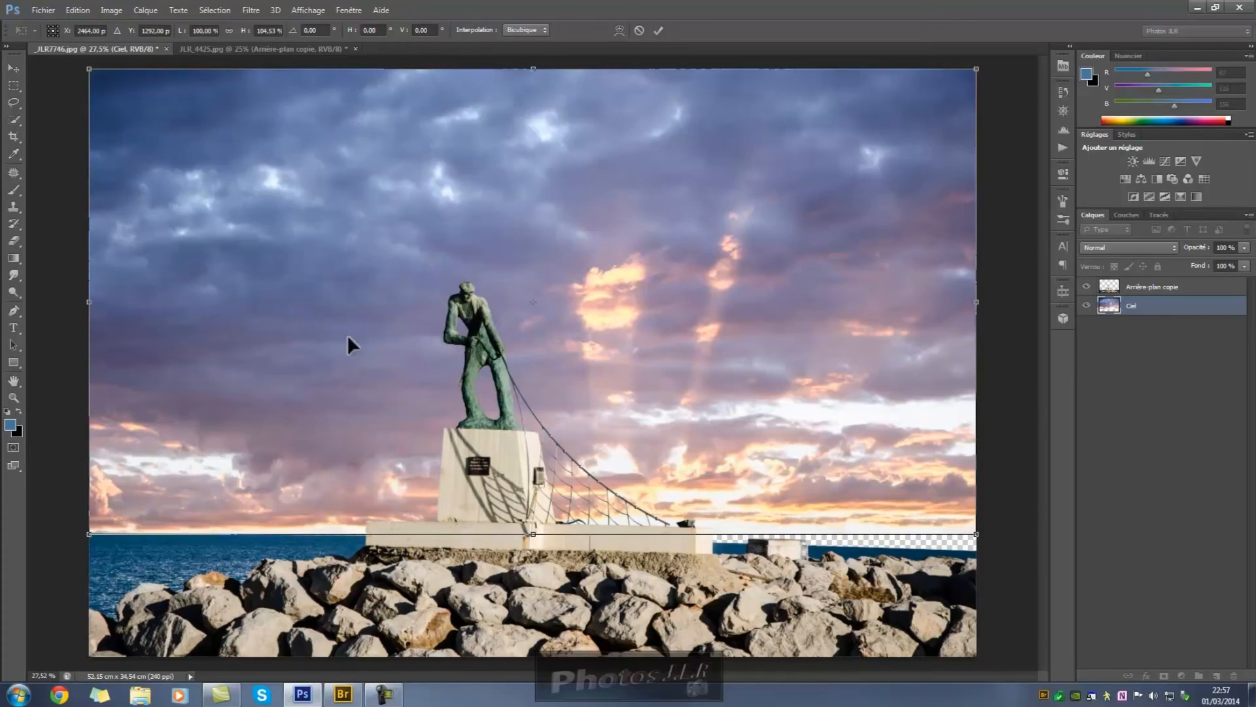
left_click(658, 30)
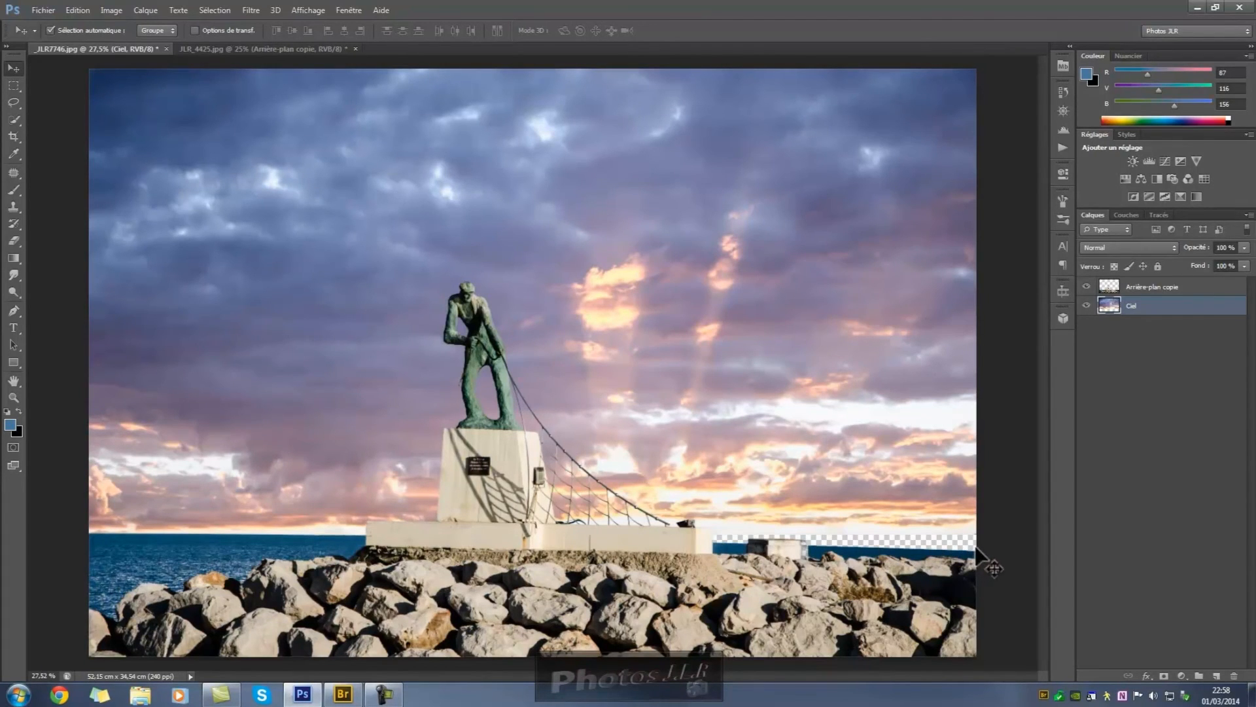
- Warp the Ciel layer's lower edge and pull its lower-right corner down to cover the transparent gap above the horizon
scroll(326, 544, "up", 1)
scroll(328, 542, "up", 5)
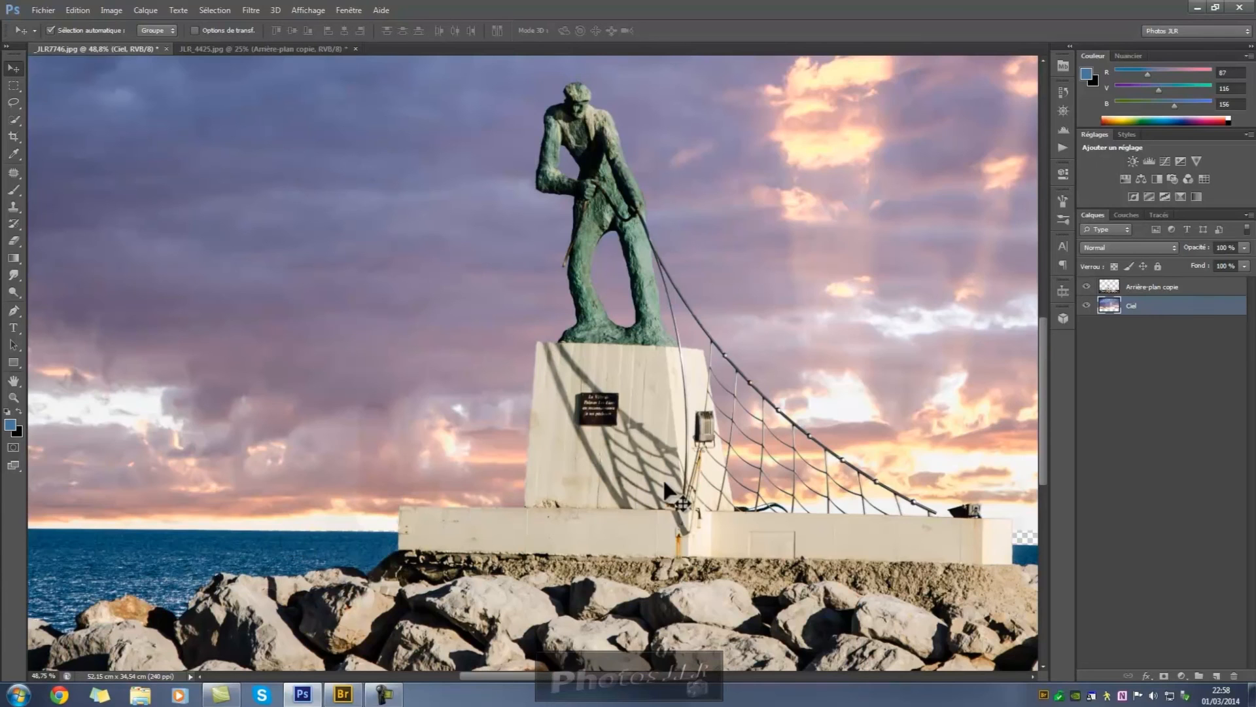
scroll(666, 484, "down", 2)
scroll(665, 484, "down", 3)
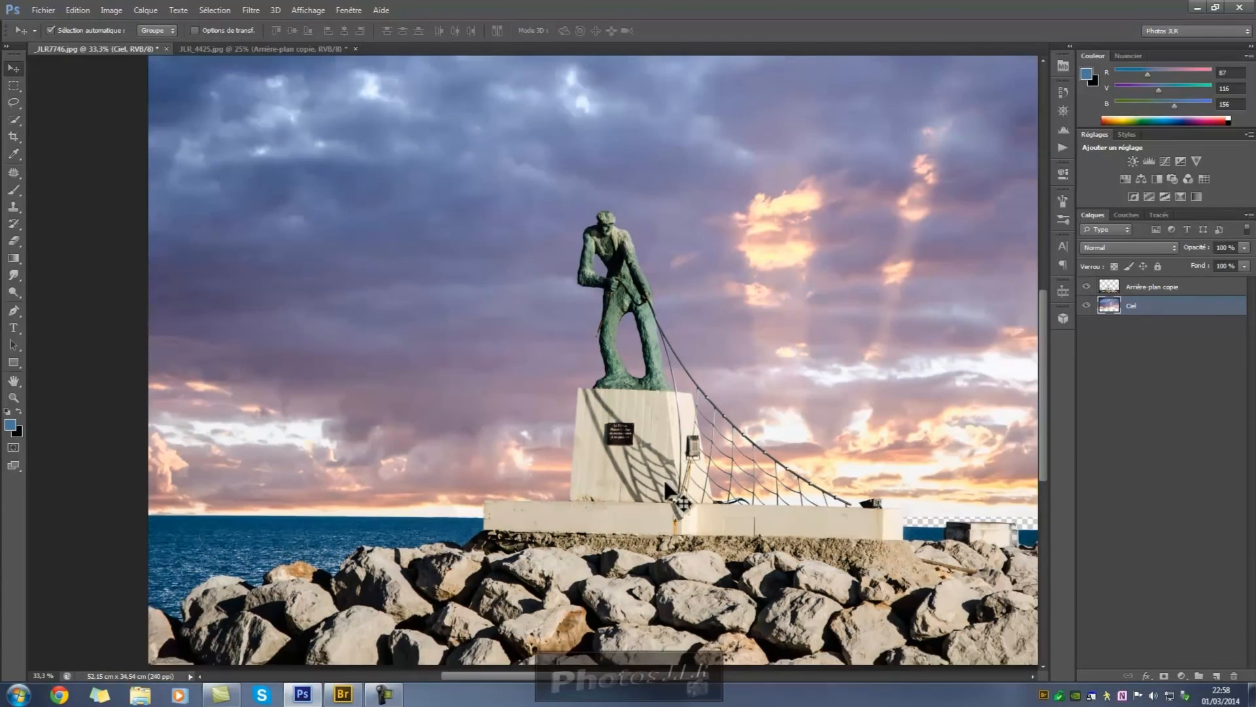
scroll(665, 484, "down", 1)
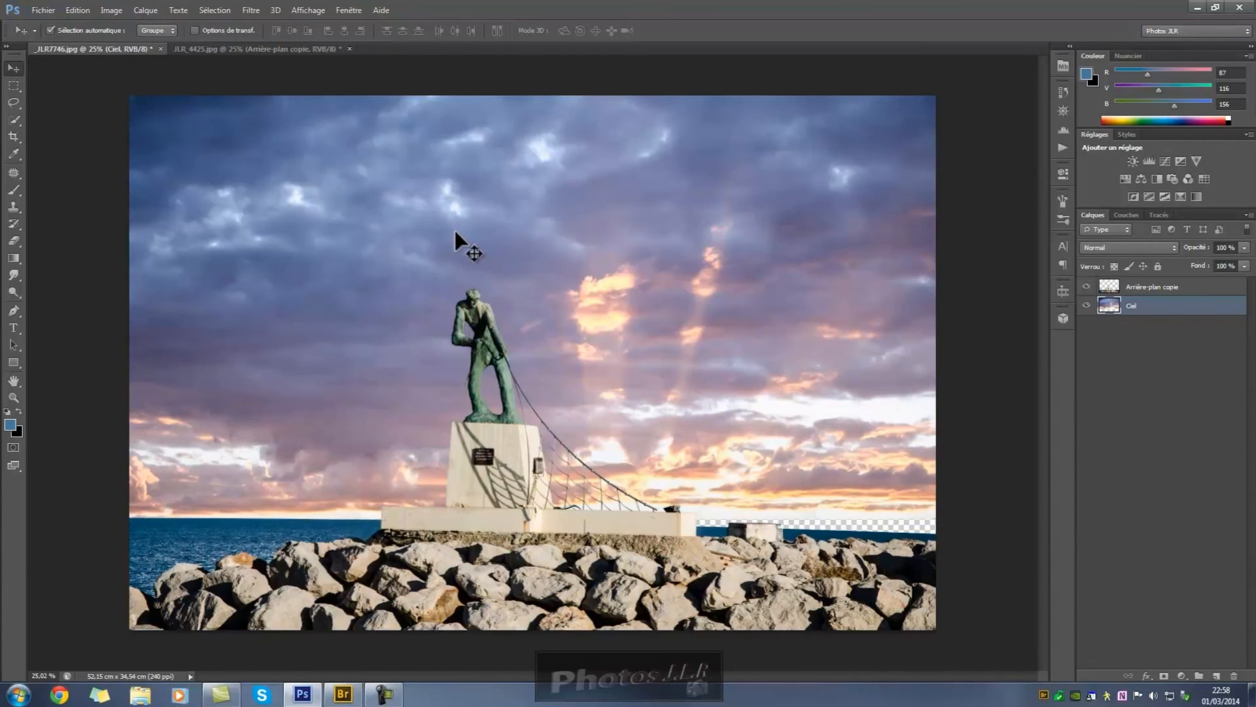
key("ctrl+t")
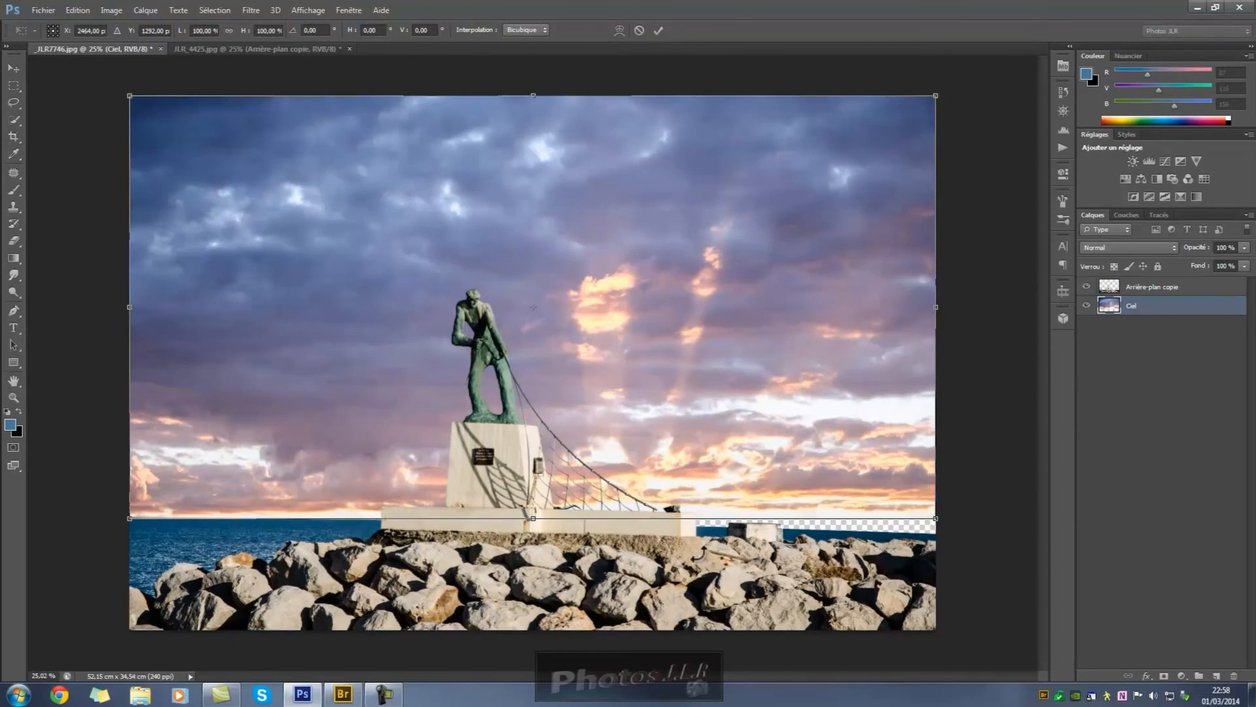
right_click(630, 344)
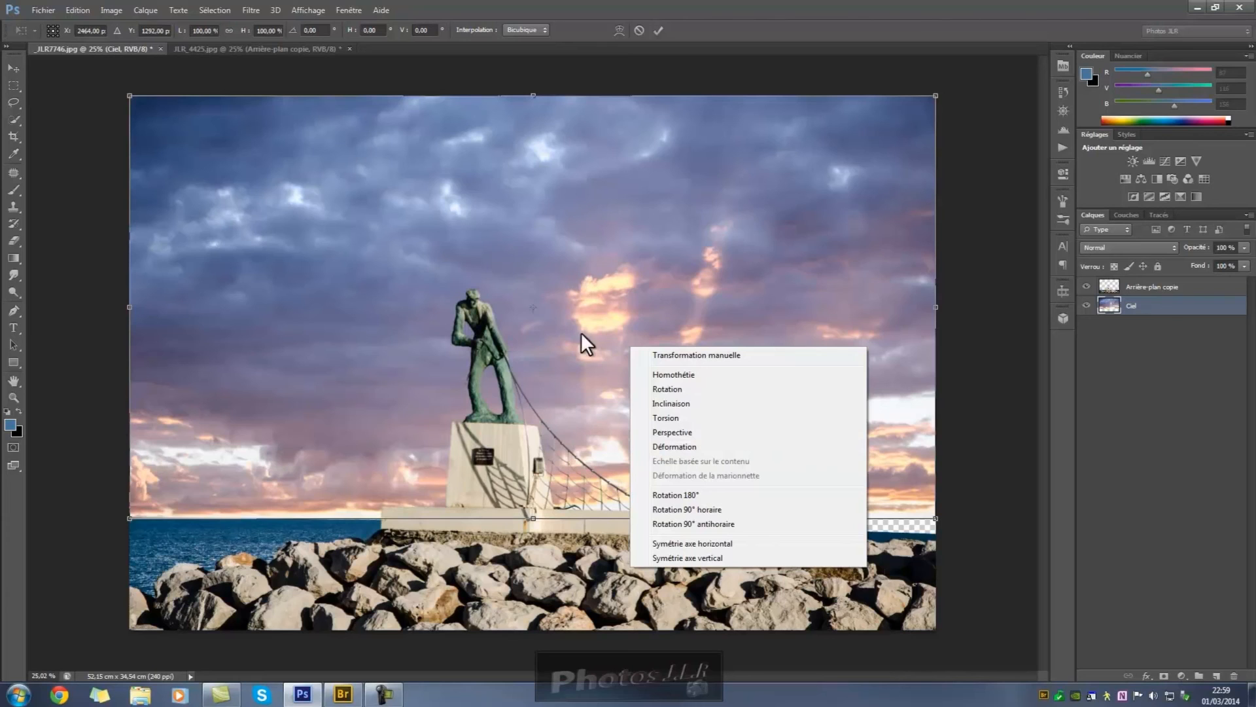
left_click(670, 446)
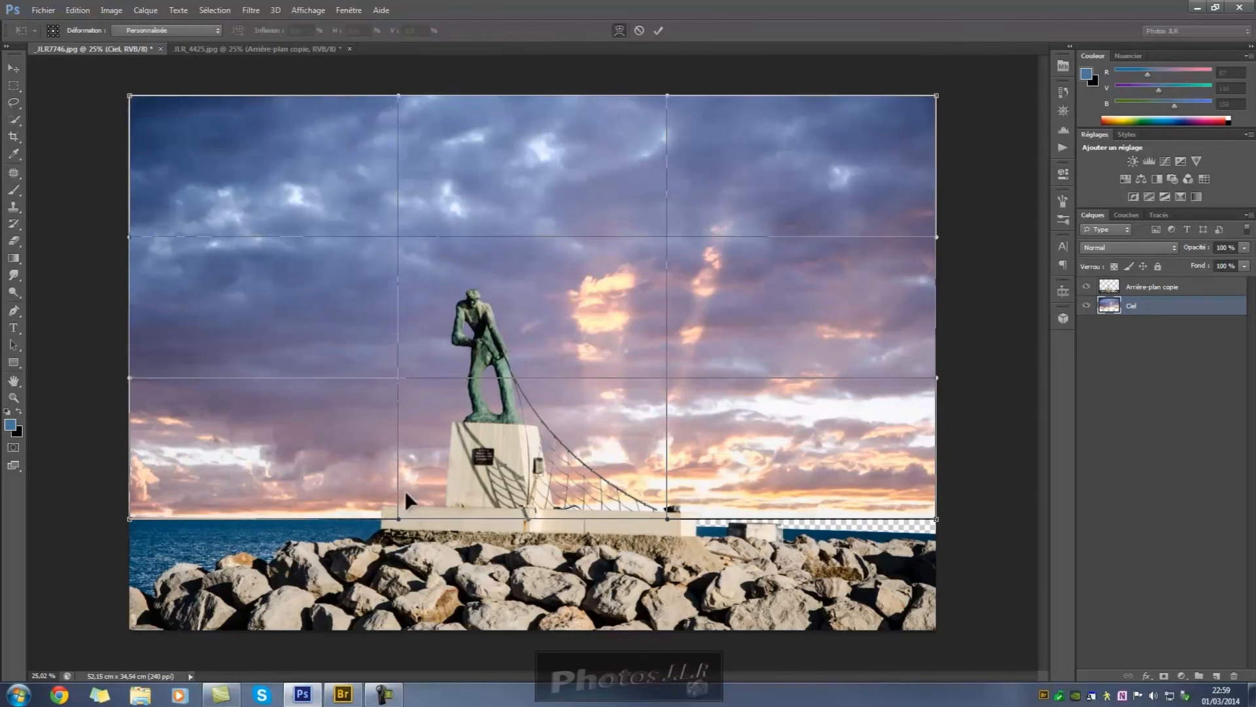
mouse_move(398, 519)
left_mouse_down()
mouse_move(398, 532)
mouse_move(397, 507)
mouse_move(397, 521)
left_mouse_up()
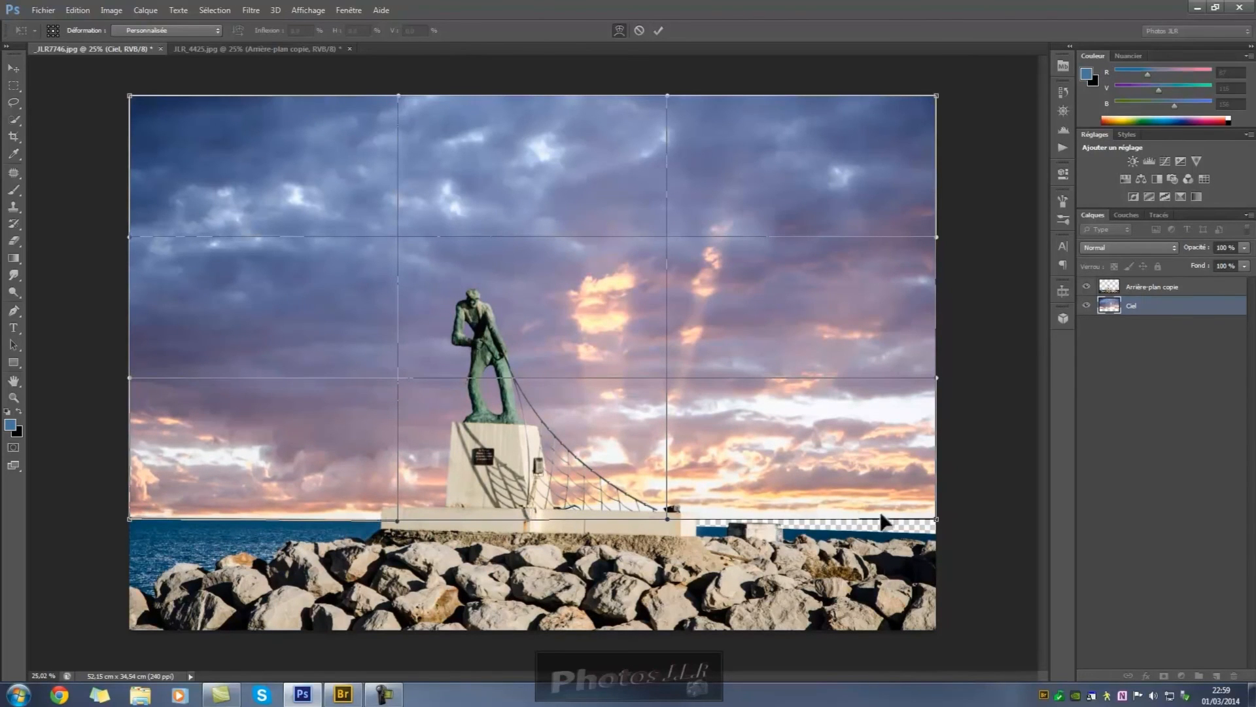
left_click_drag(937, 517, 939, 535)
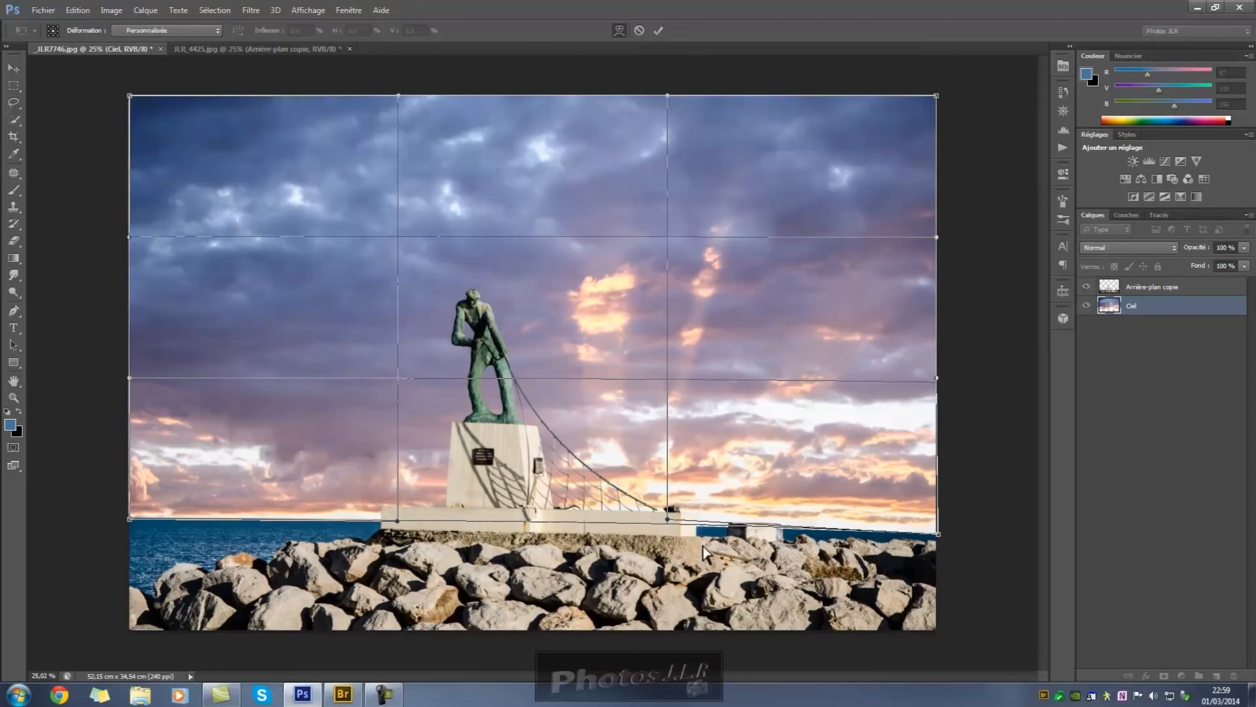
mouse_move(668, 520)
left_mouse_down()
mouse_move(678, 590)
mouse_move(668, 519)
left_mouse_up()
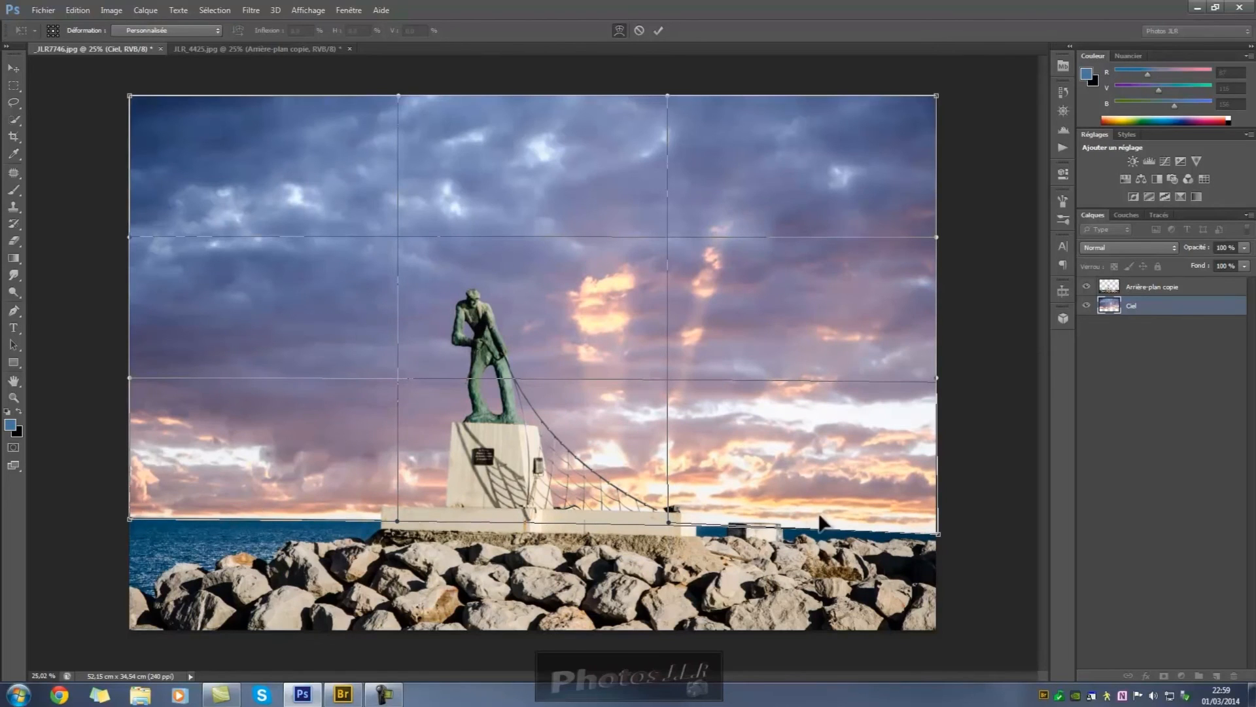
left_click(659, 30)
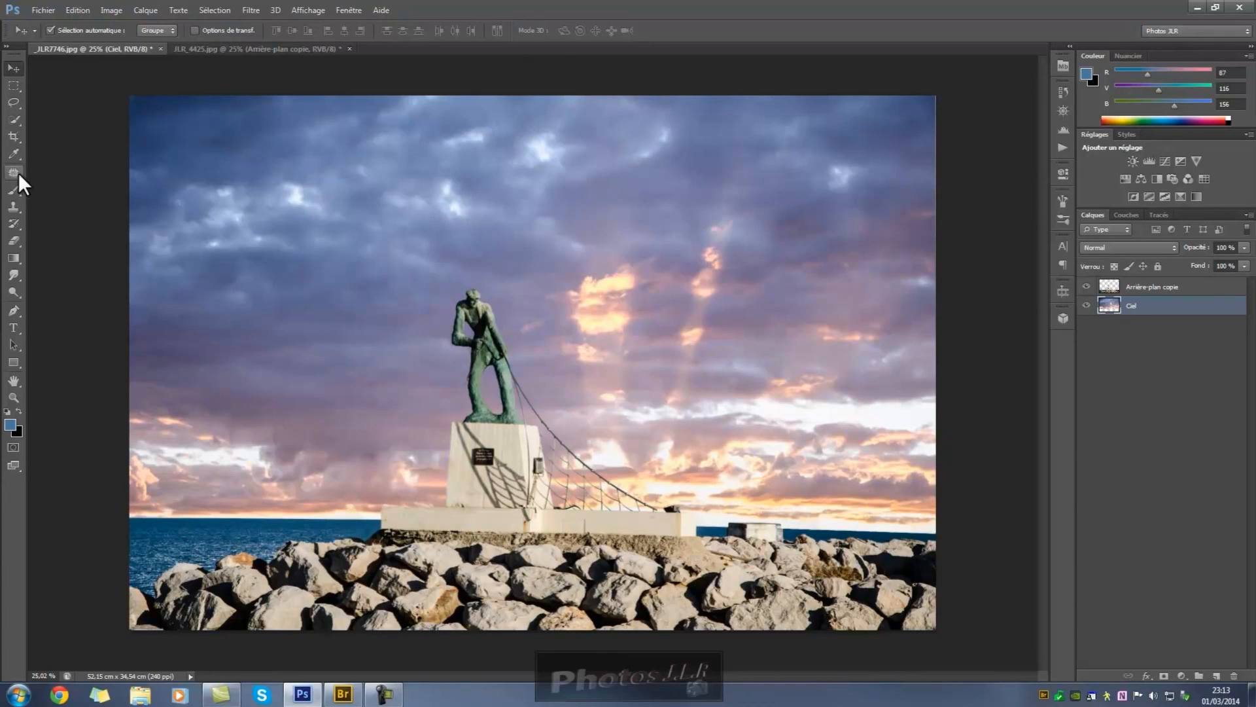
- Straighten the Arrière-plan copie layer using a Ruler line drawn from the upper edge of the statue's base towards the photo's right edge
left_click(14, 154)
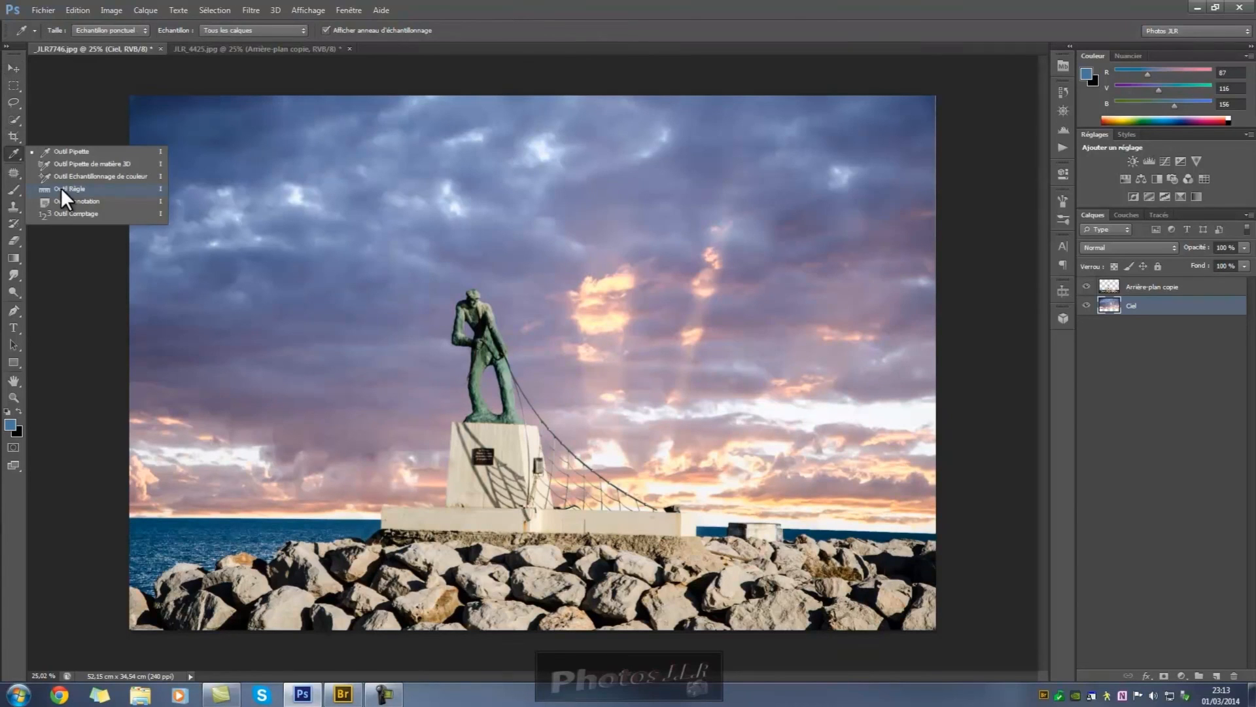
left_click(61, 187)
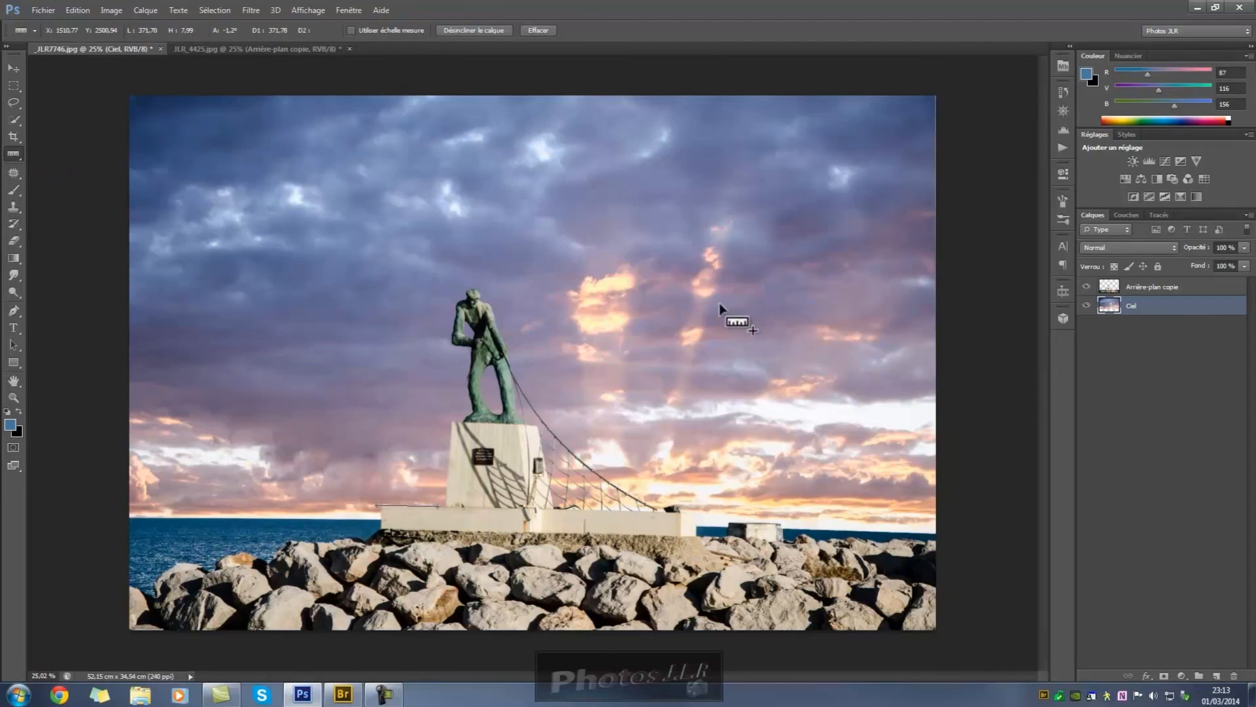
left_click(1169, 288)
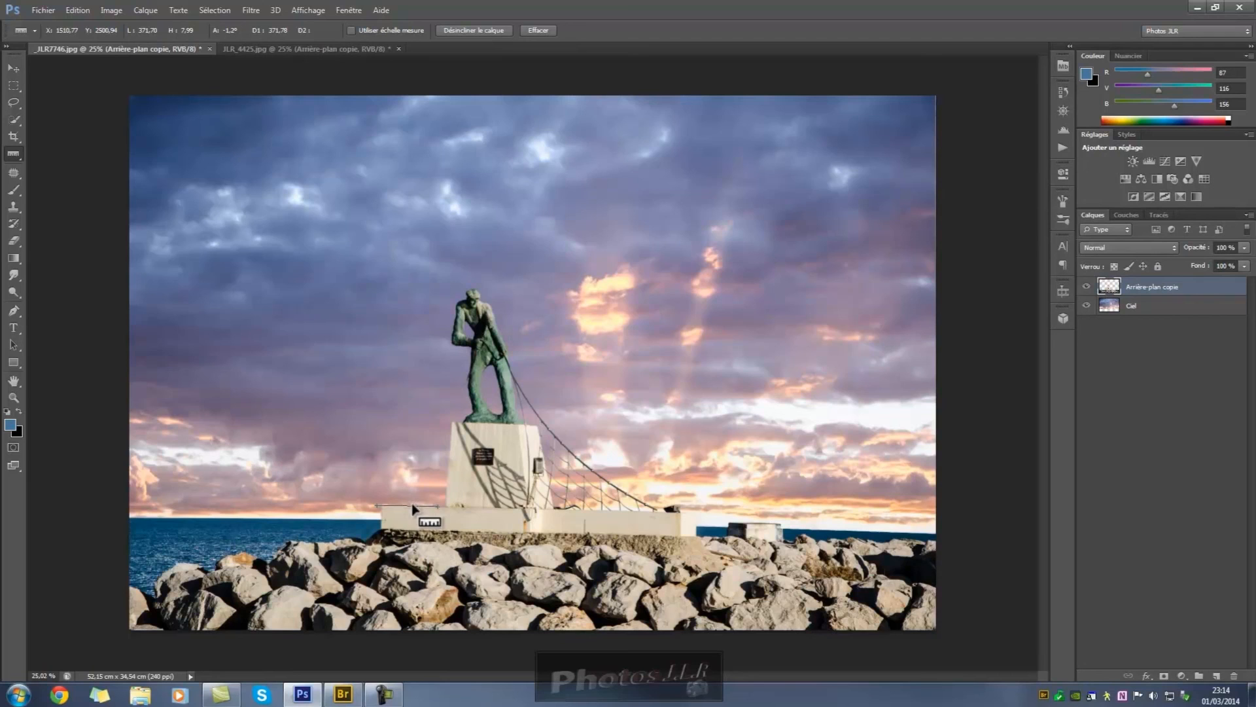
left_click(379, 506)
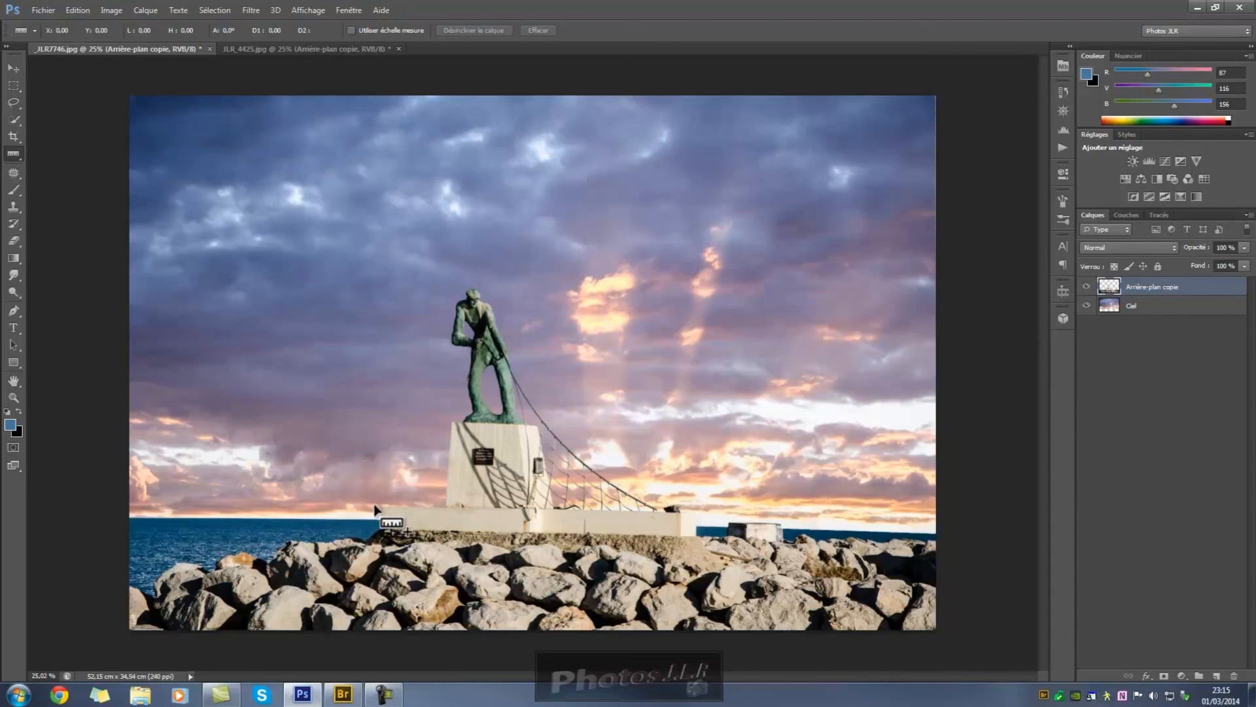
left_click_drag(406, 509, 917, 517)
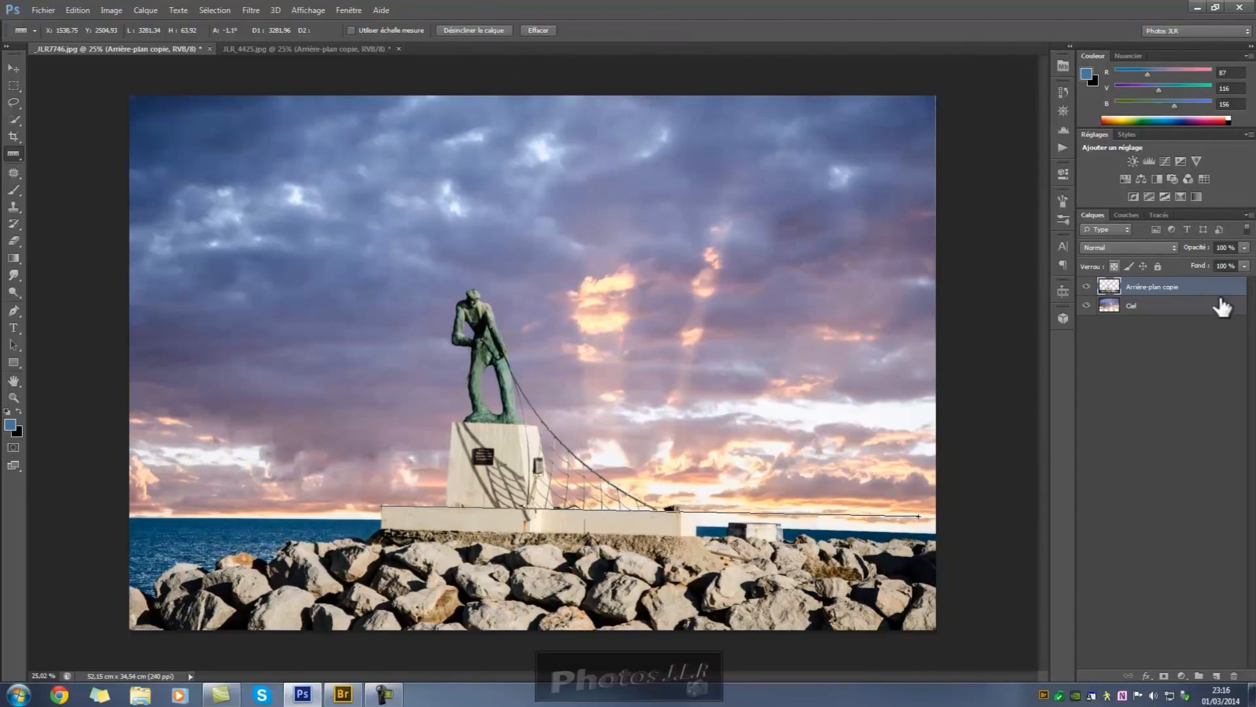
left_click(491, 29)
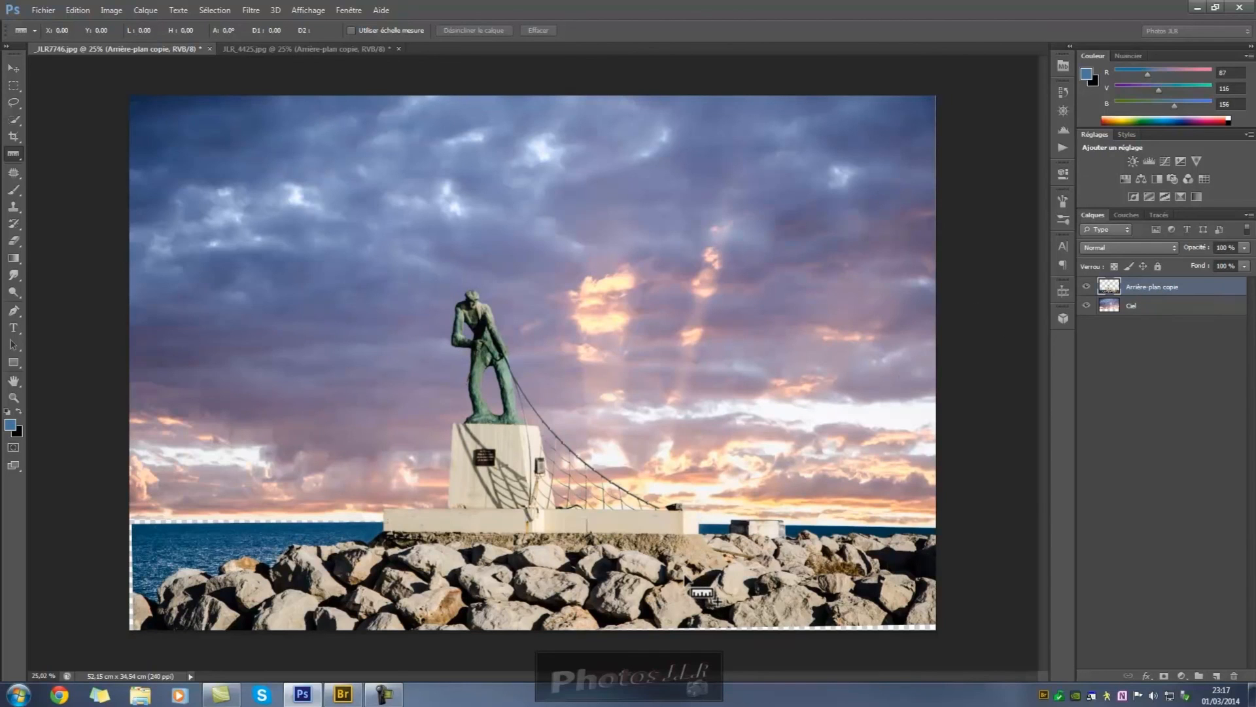
- Scale the Arrière-plan copie layer to 100.56 % width and 100.72 % height, covering the transparent strips along its left and lower edges
key("ctrl+t")
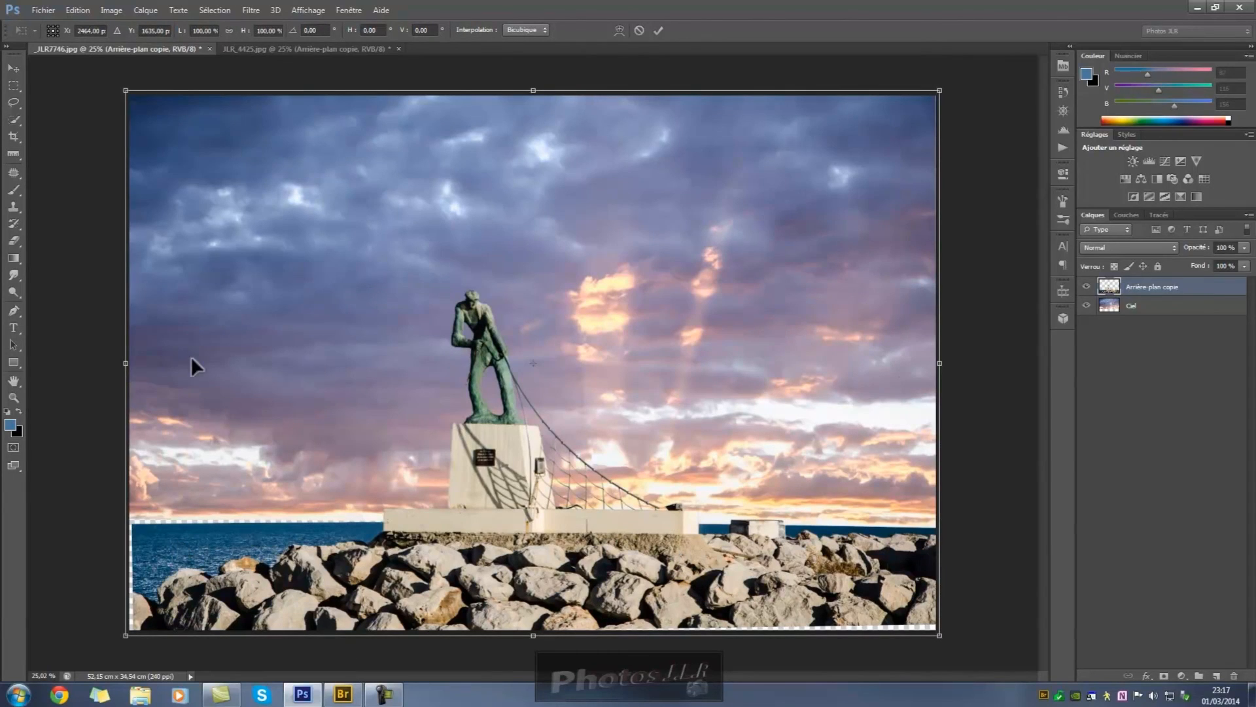
left_click_drag(126, 364, 121, 365)
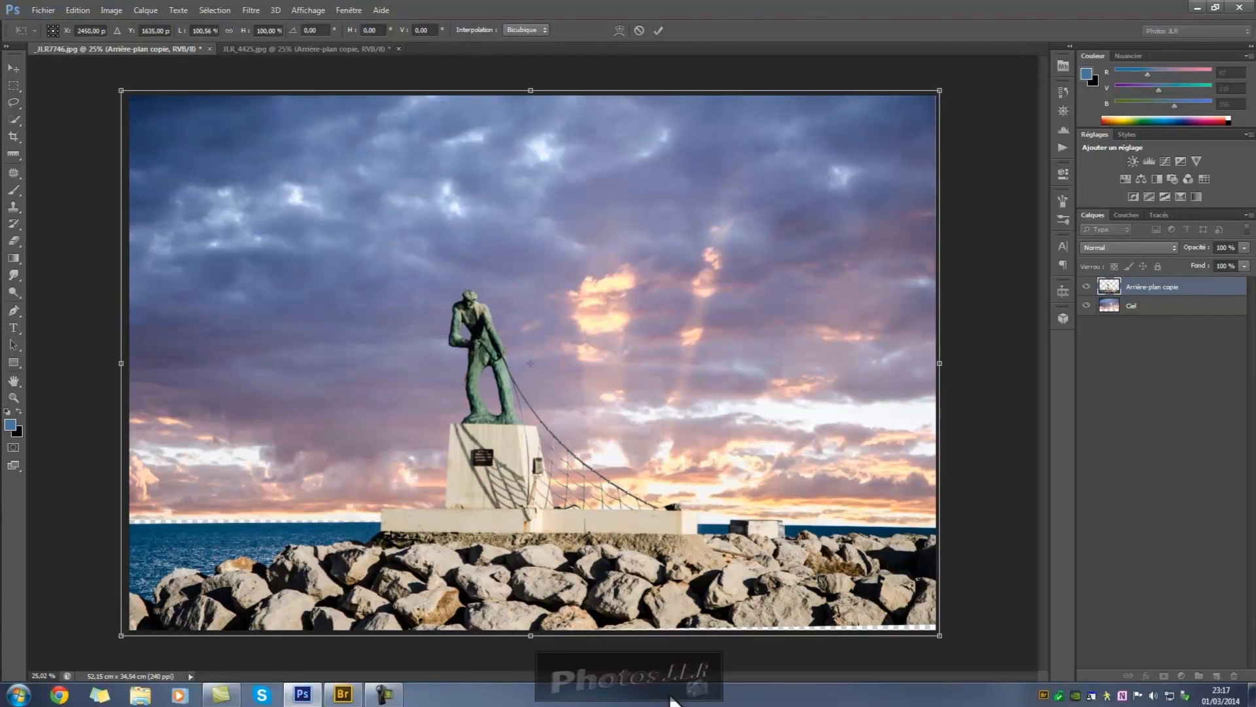
left_click_drag(530, 638, 532, 641)
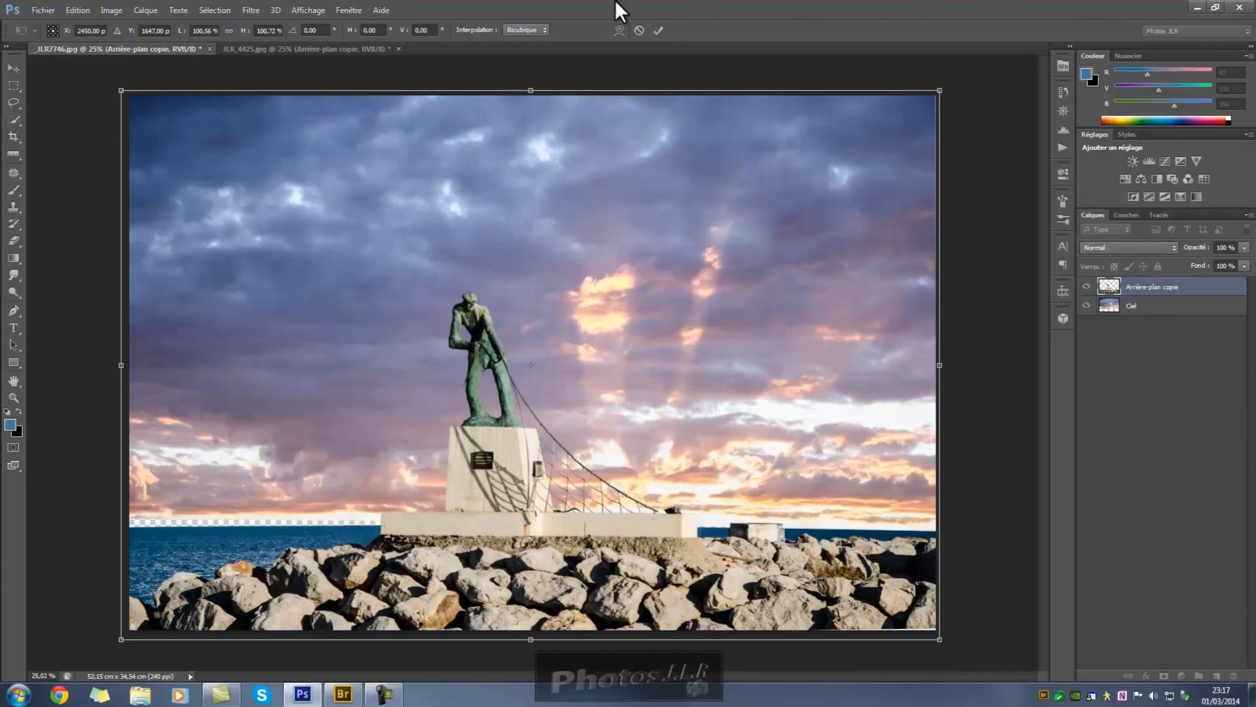
left_click(658, 30)
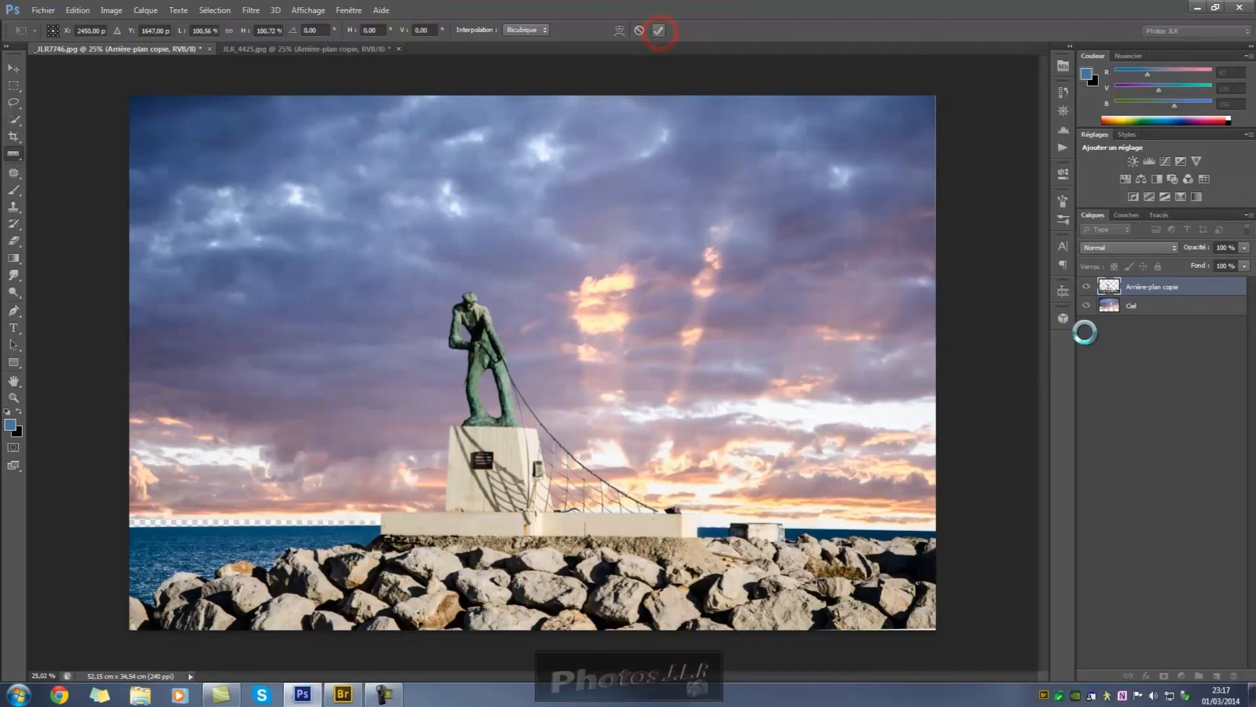
- Warp the Ciel layer, pulling its lower-left corner and the lower edge near the statue's base slightly down to close the gap above the sea
left_click(1159, 307)
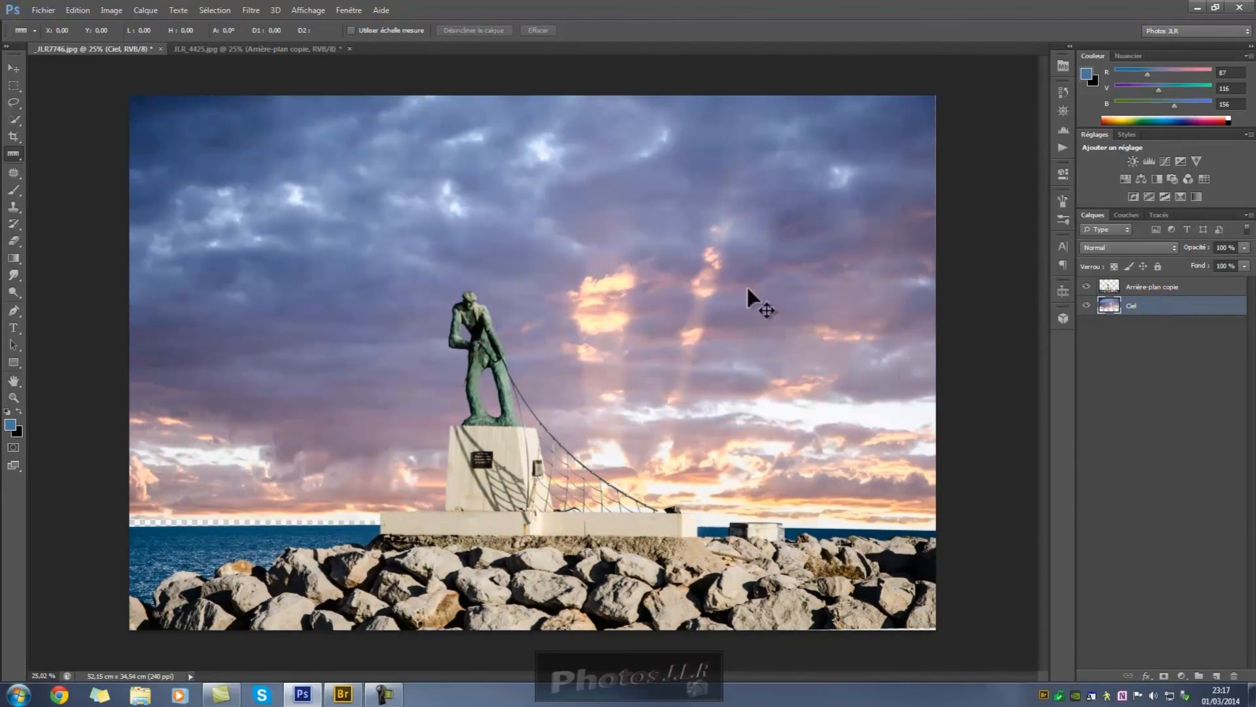
key("ctrl+t")
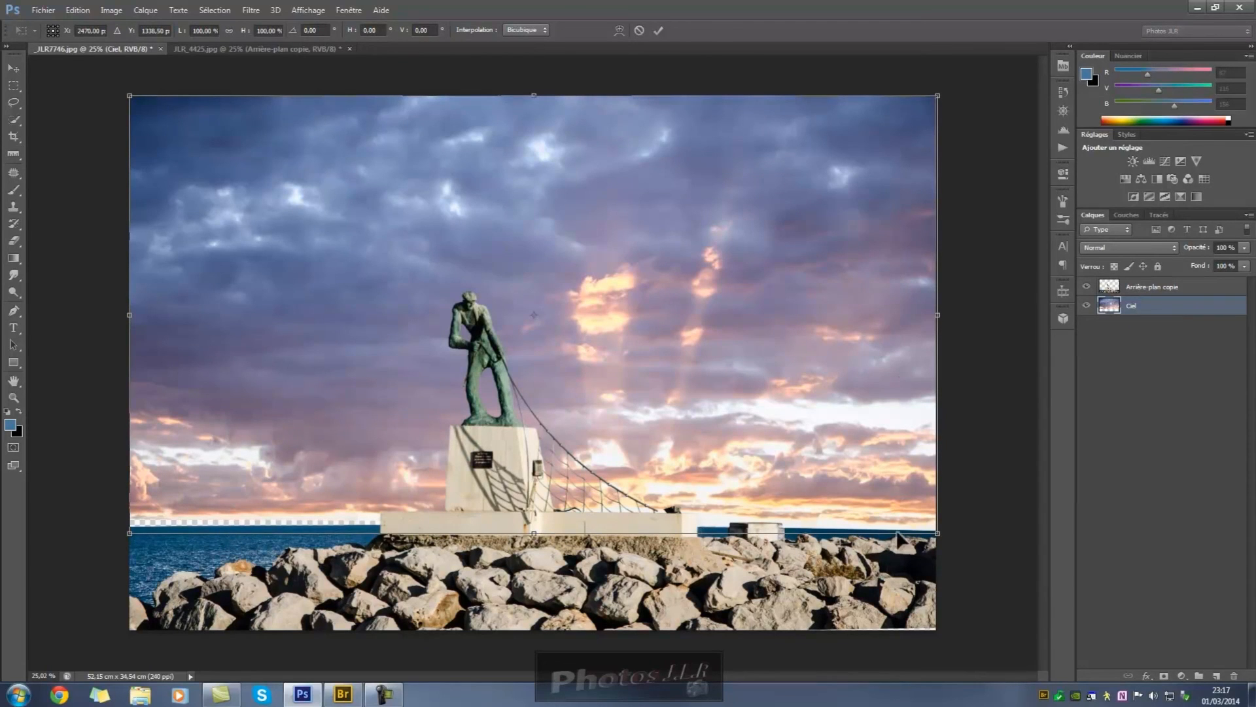
right_click(272, 261)
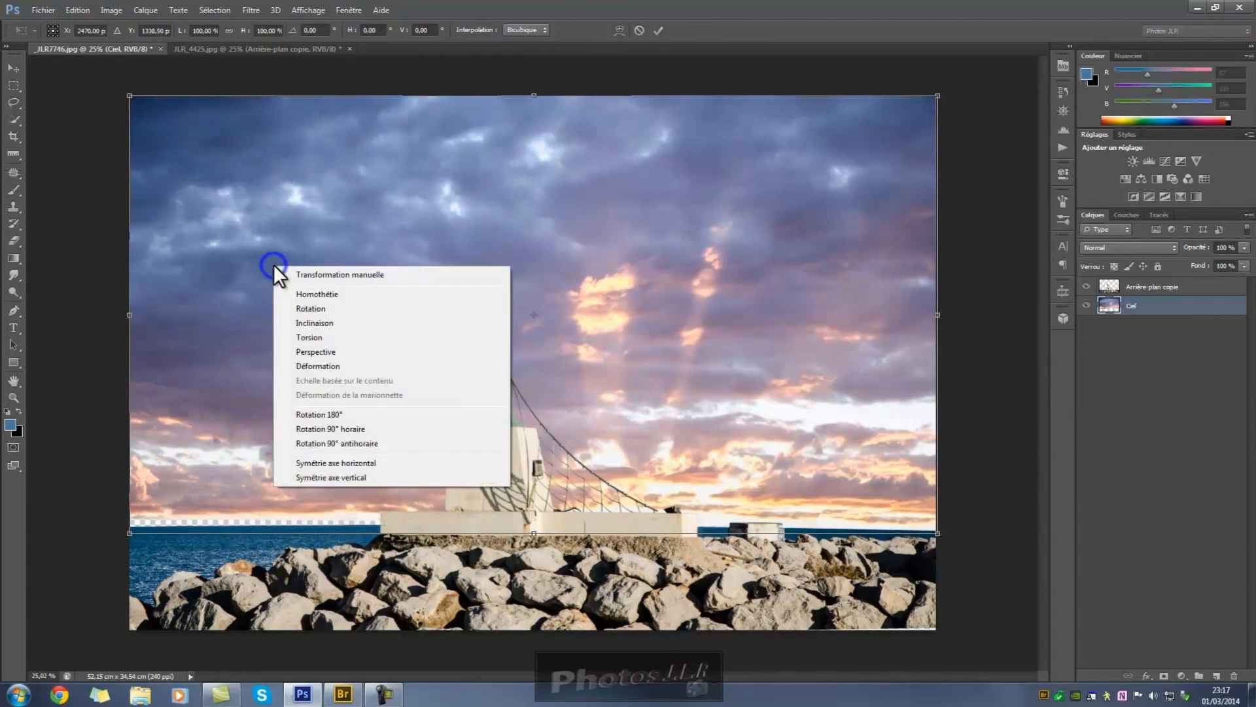
left_click(319, 365)
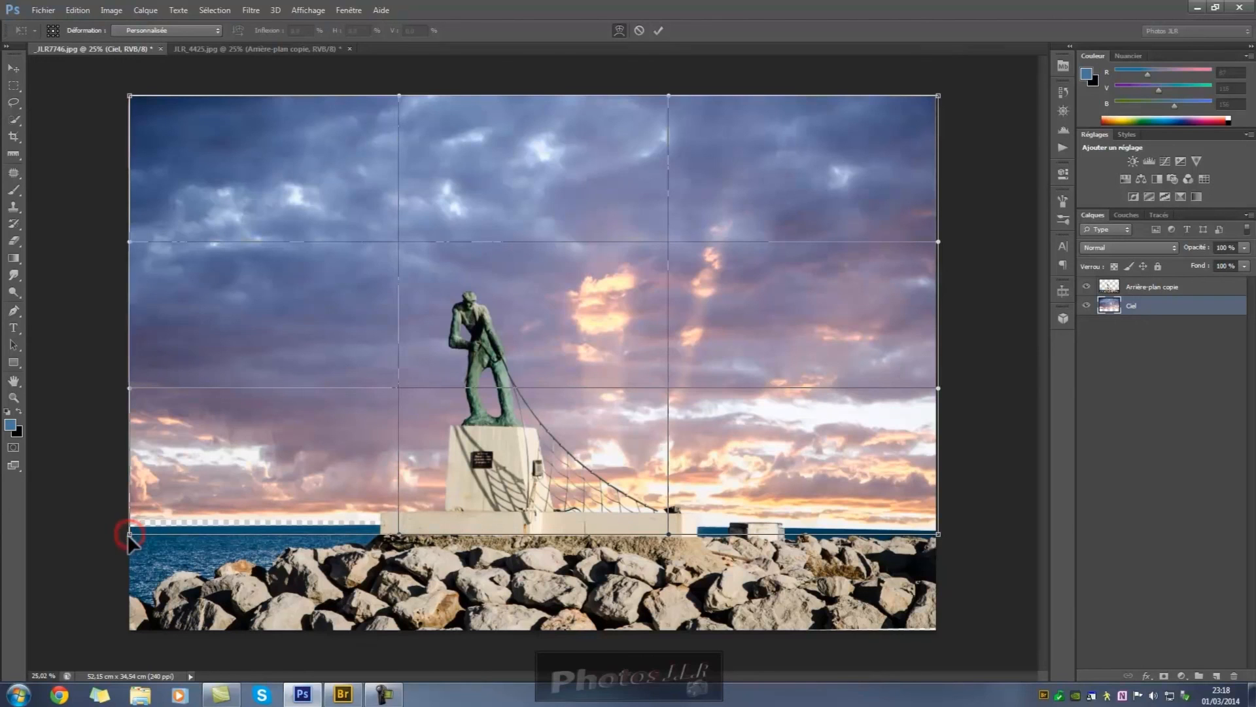
left_click_drag(128, 538, 129, 543)
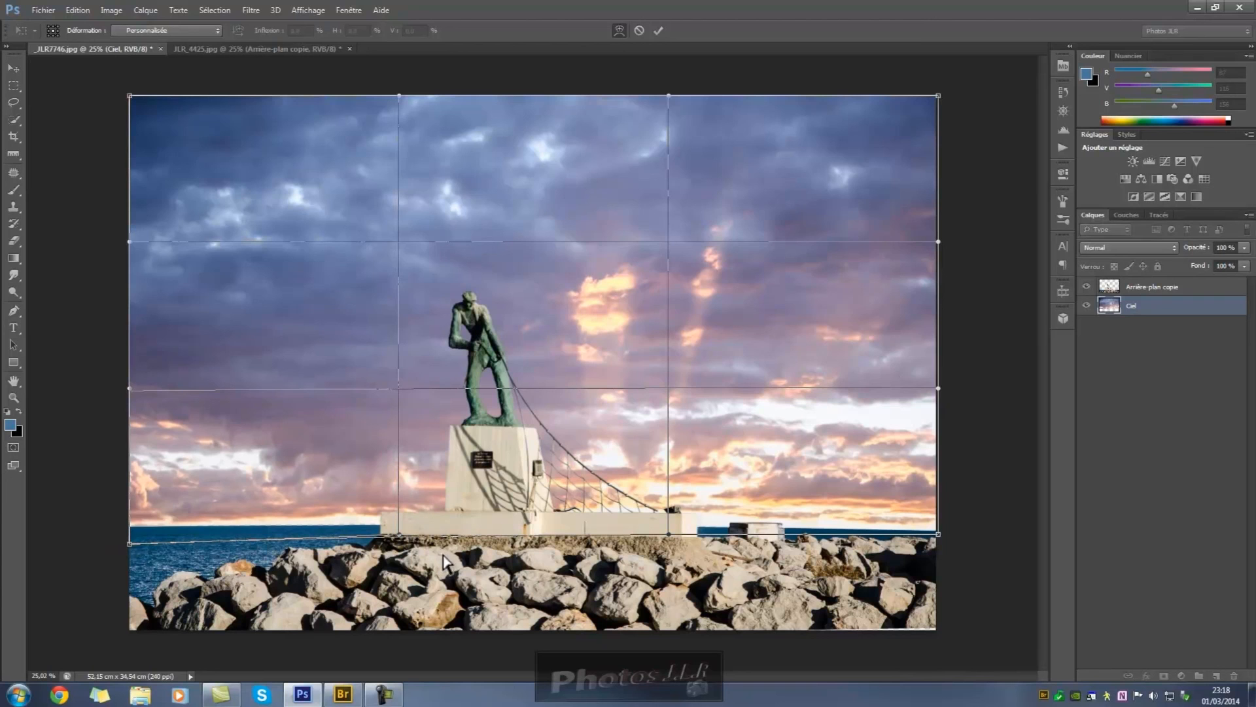
scroll(361, 542, "up", 6)
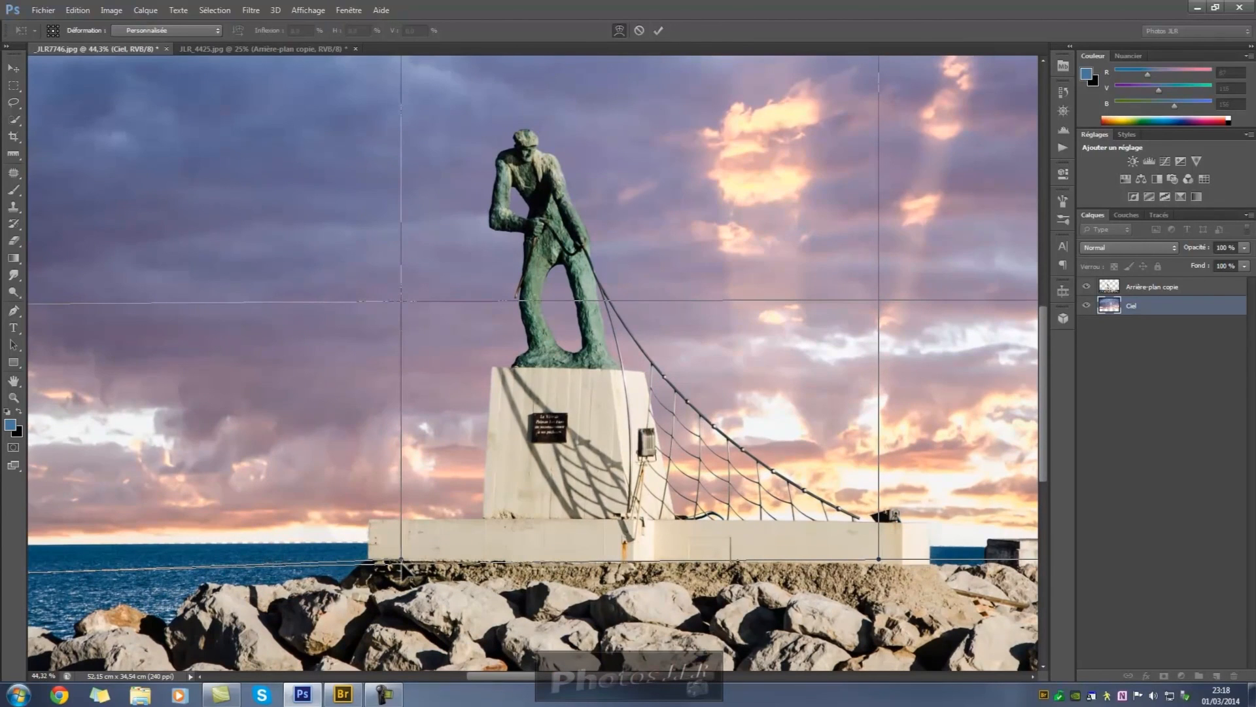
left_click_drag(400, 561, 401, 564)
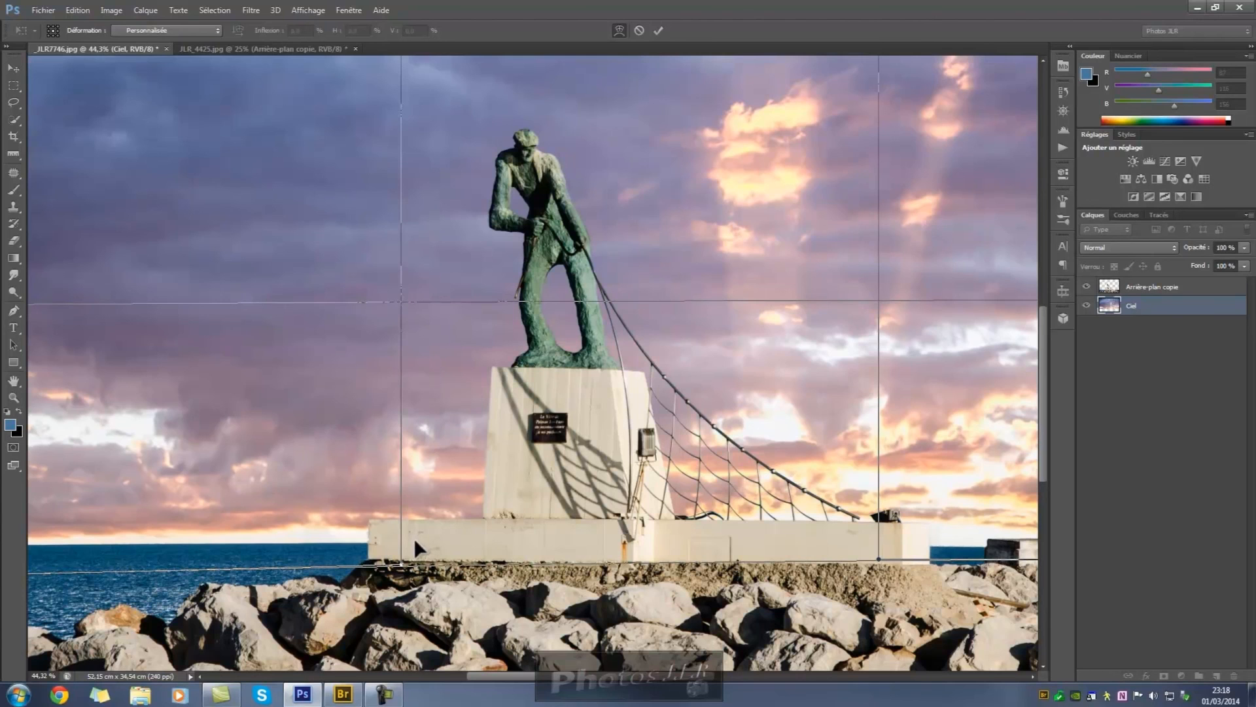
scroll(414, 535, "down", 5)
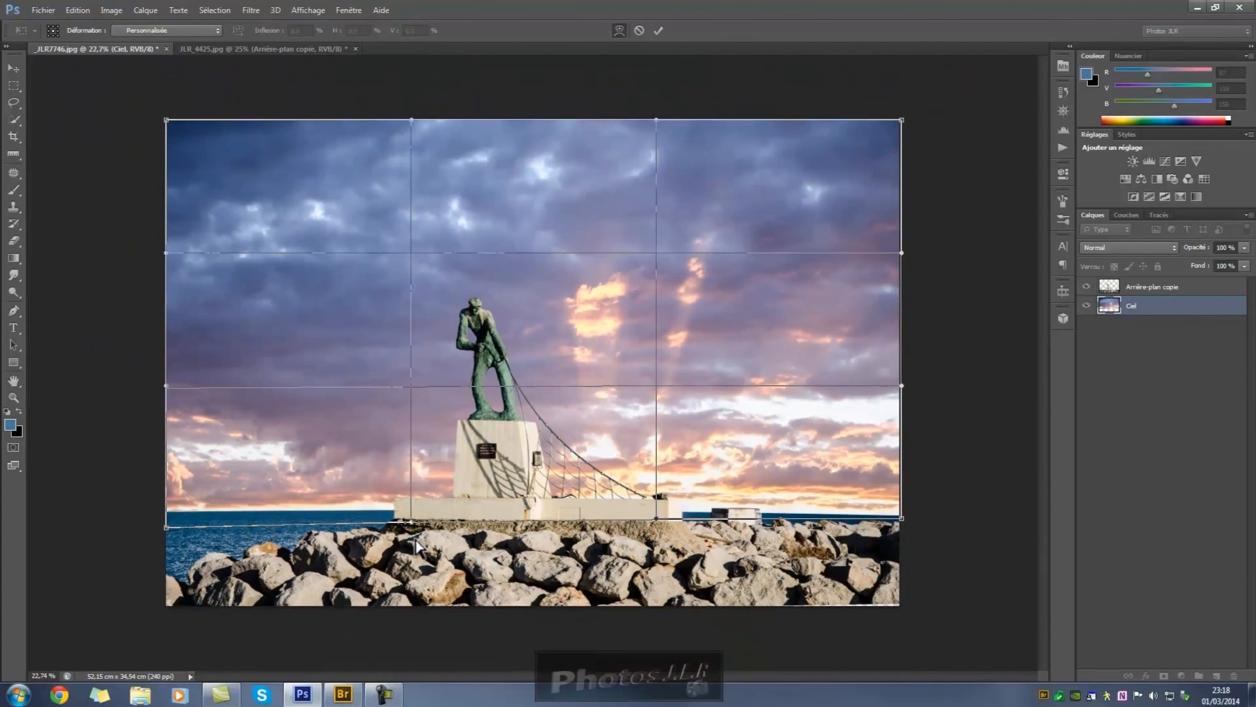
key("Return")
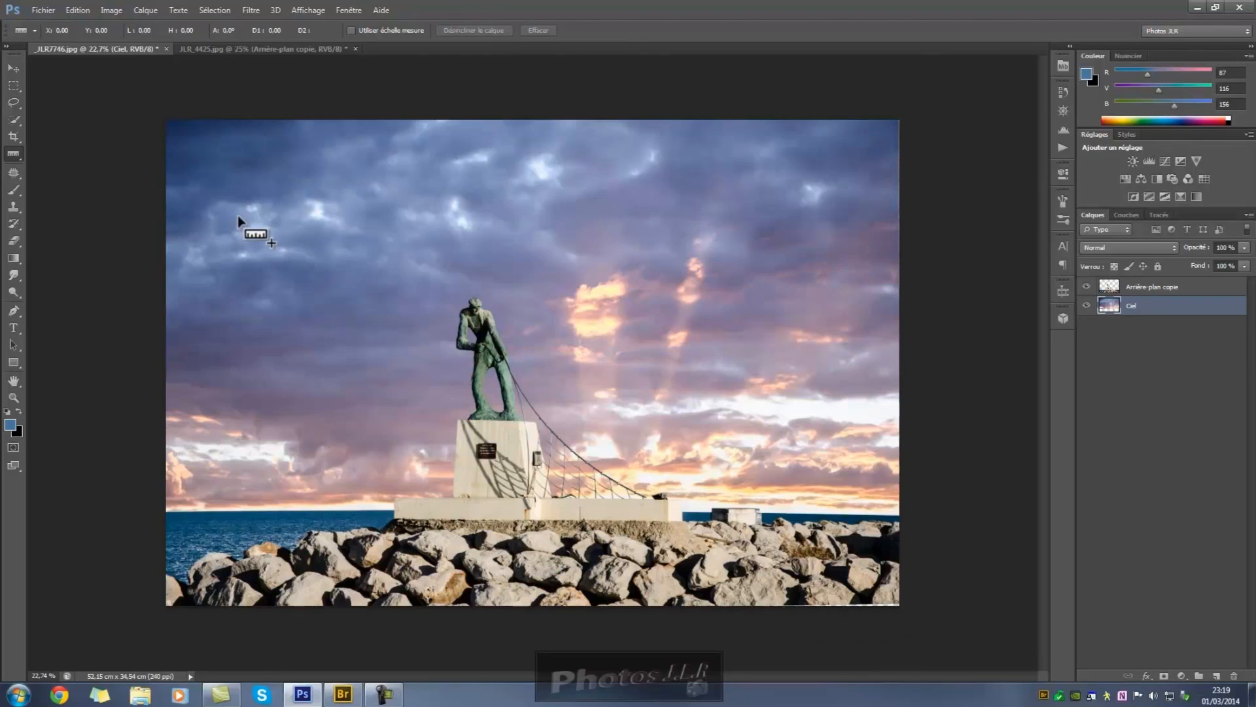
- Clone nearby sky with the Clone Stamp over the thin light strip along the Ciel layer's right edge, starting at the upper corner
left_click(21, 174)
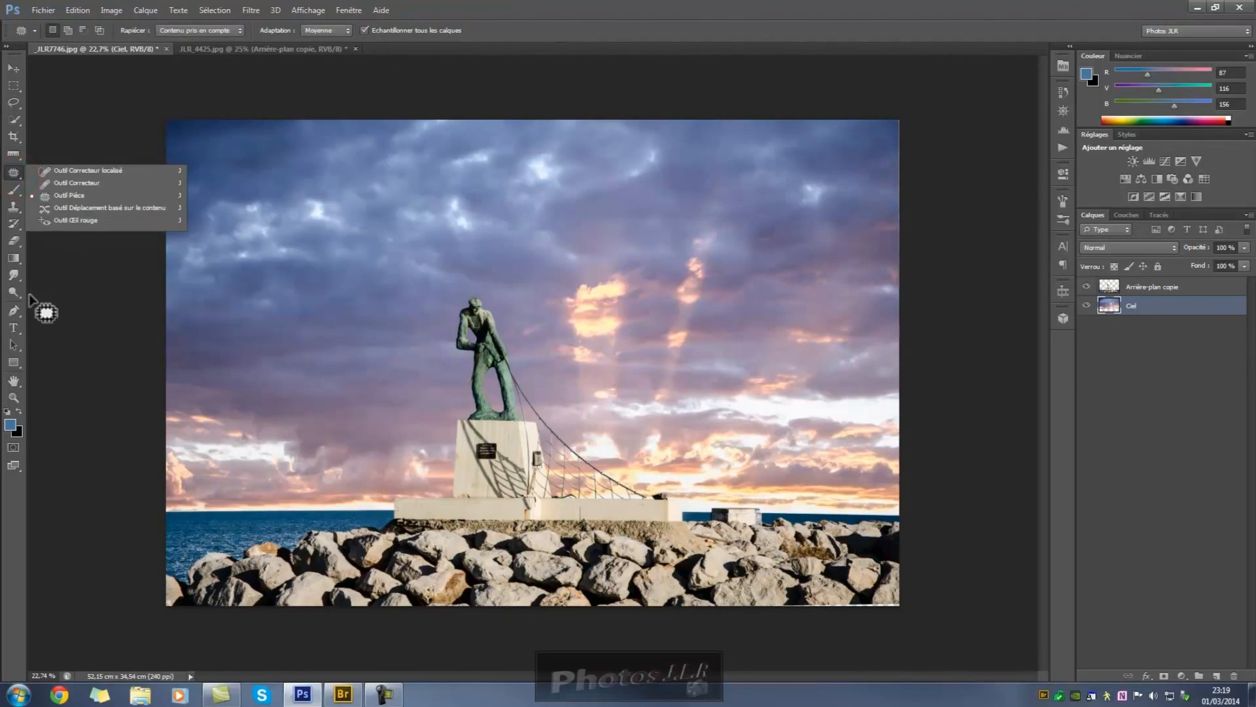
left_click(13, 208)
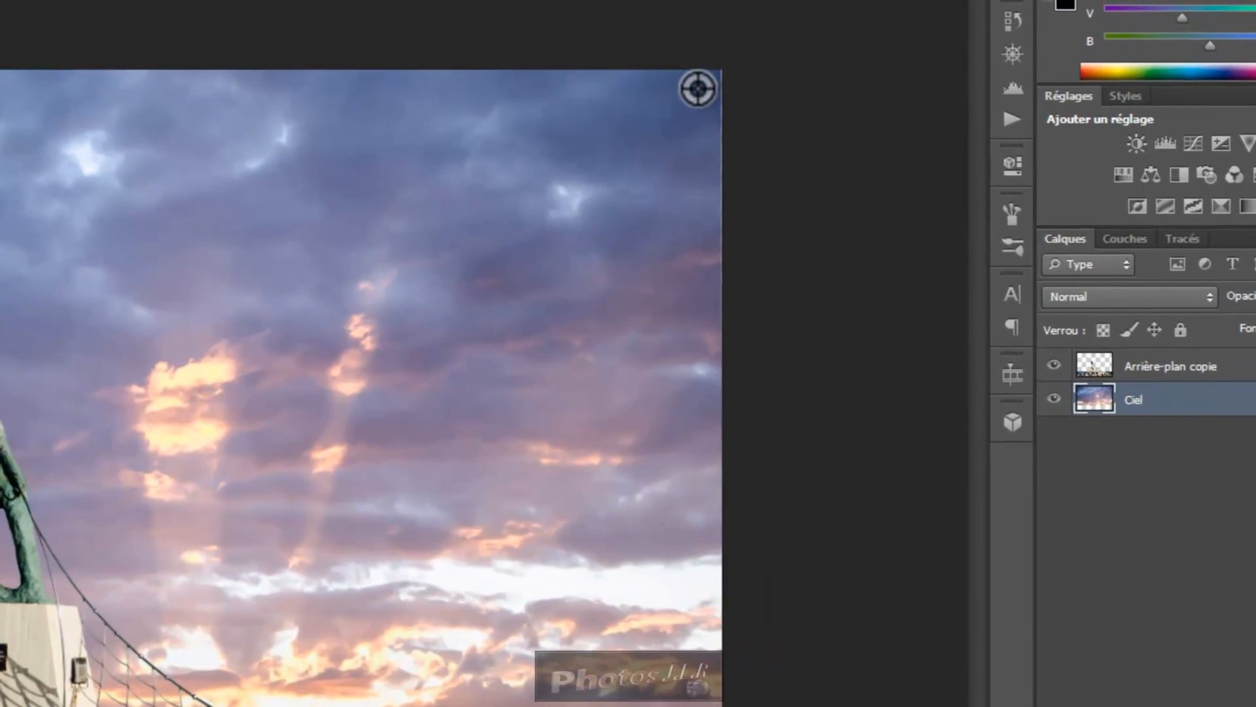
left_click(698, 88, "alt")
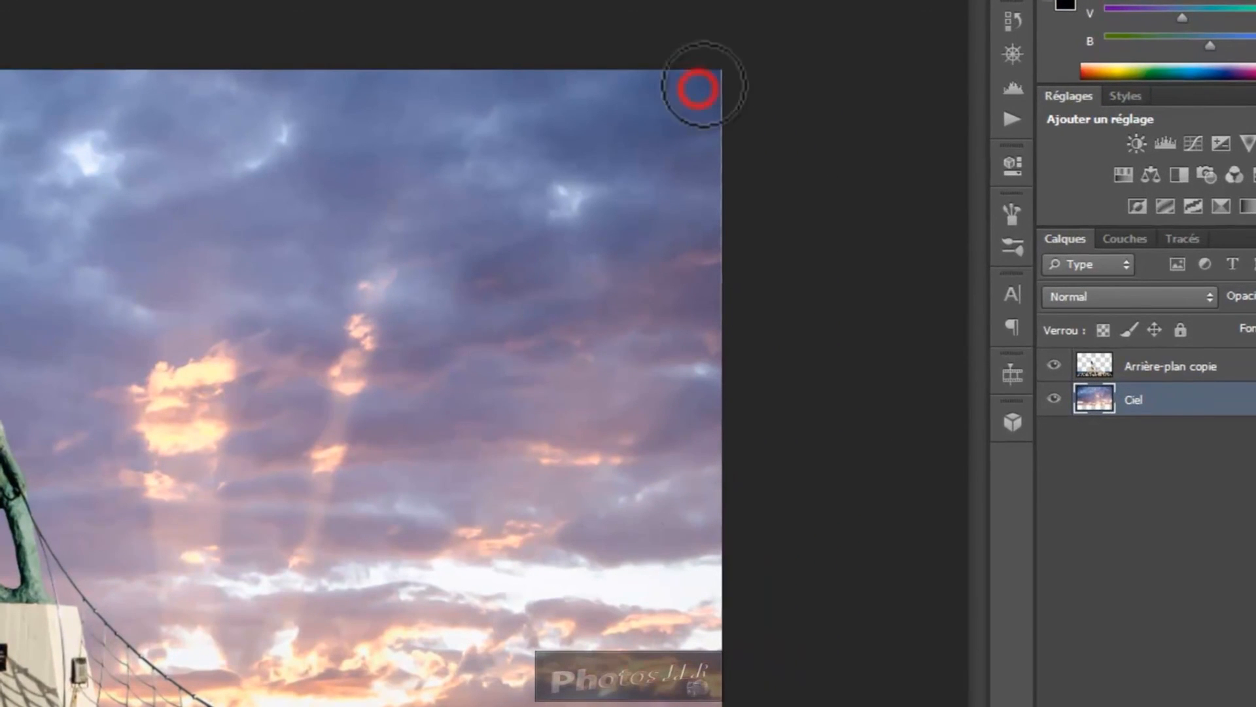
left_click_drag(710, 82, 721, 313)
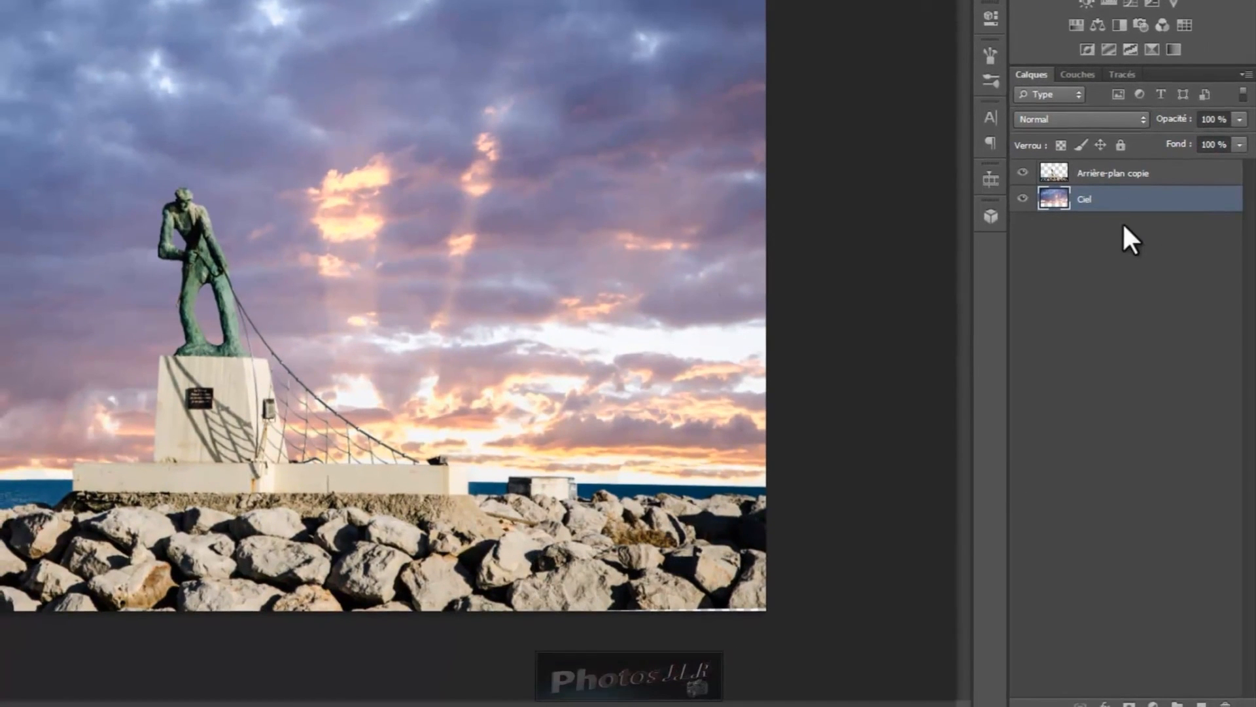
- Clone rock texture on the Arrière-plan copie layer over the light strip along the photo's lower edge, up to the lower-right corner
left_click(1129, 175)
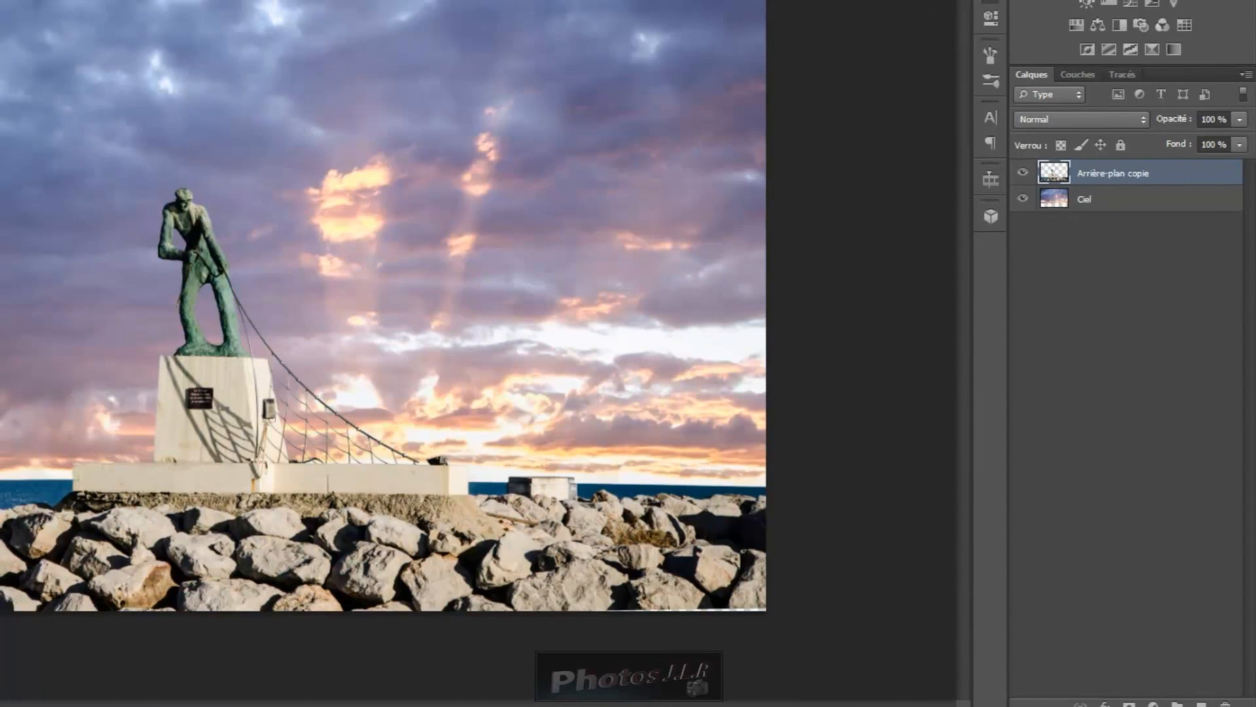
left_click(587, 602, "alt")
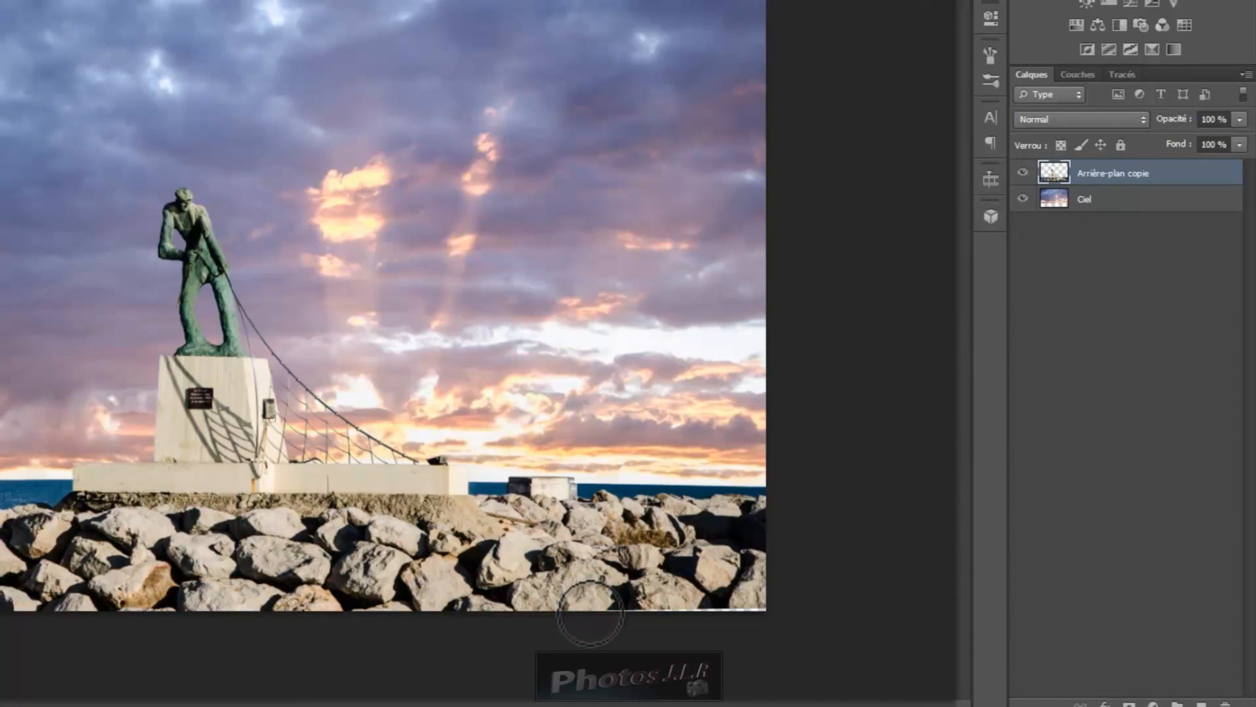
left_click_drag(591, 613, 769, 615)
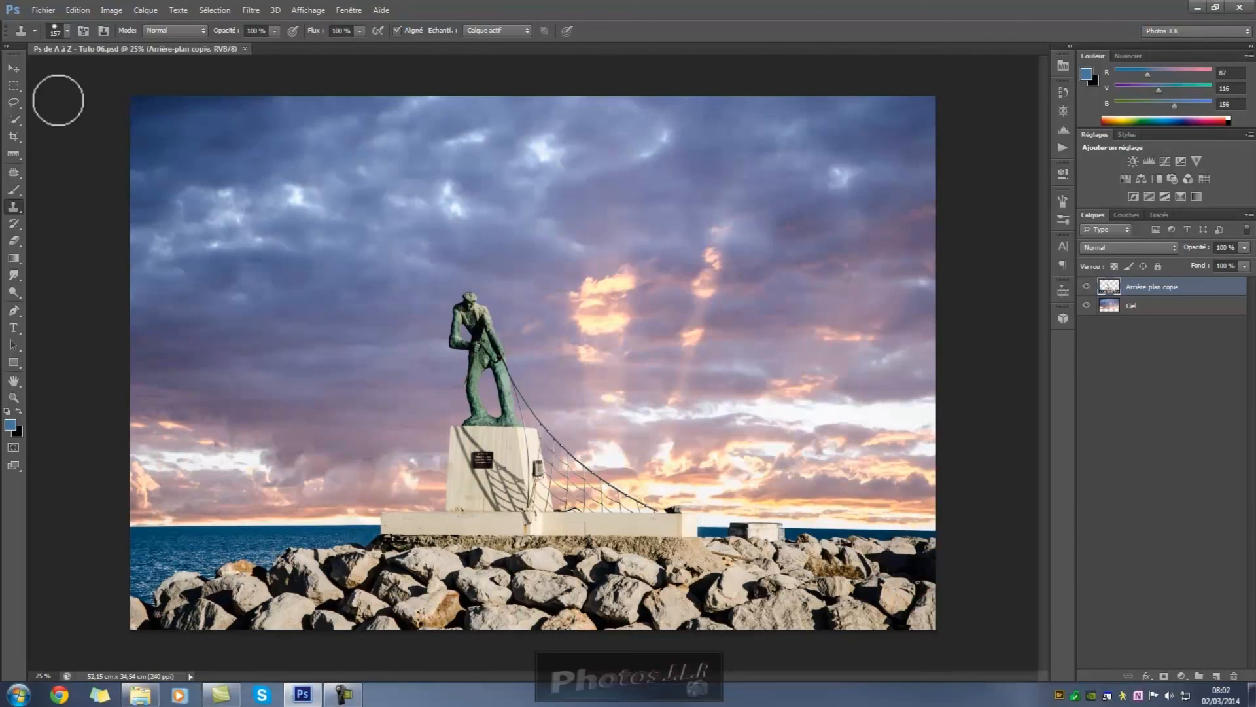
- Open the Save As dialog for the layered document Ps de A à Z - Tuto 06
left_click(43, 10)
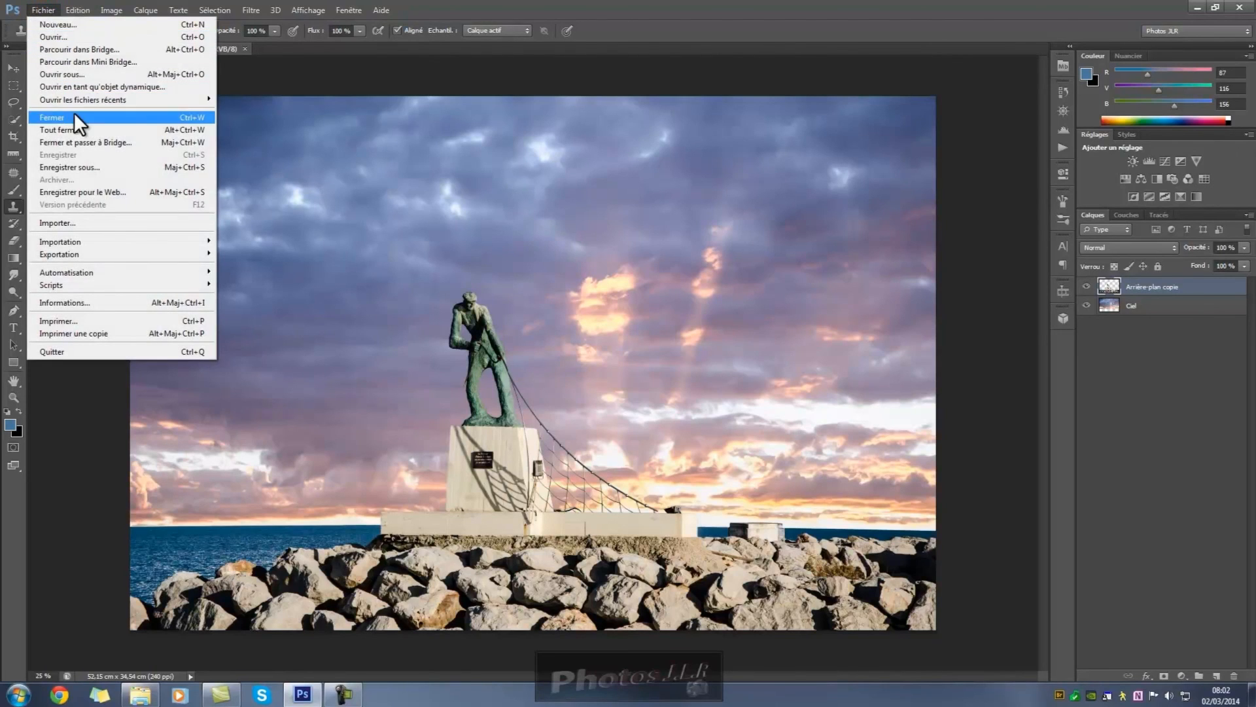
left_click(70, 167)
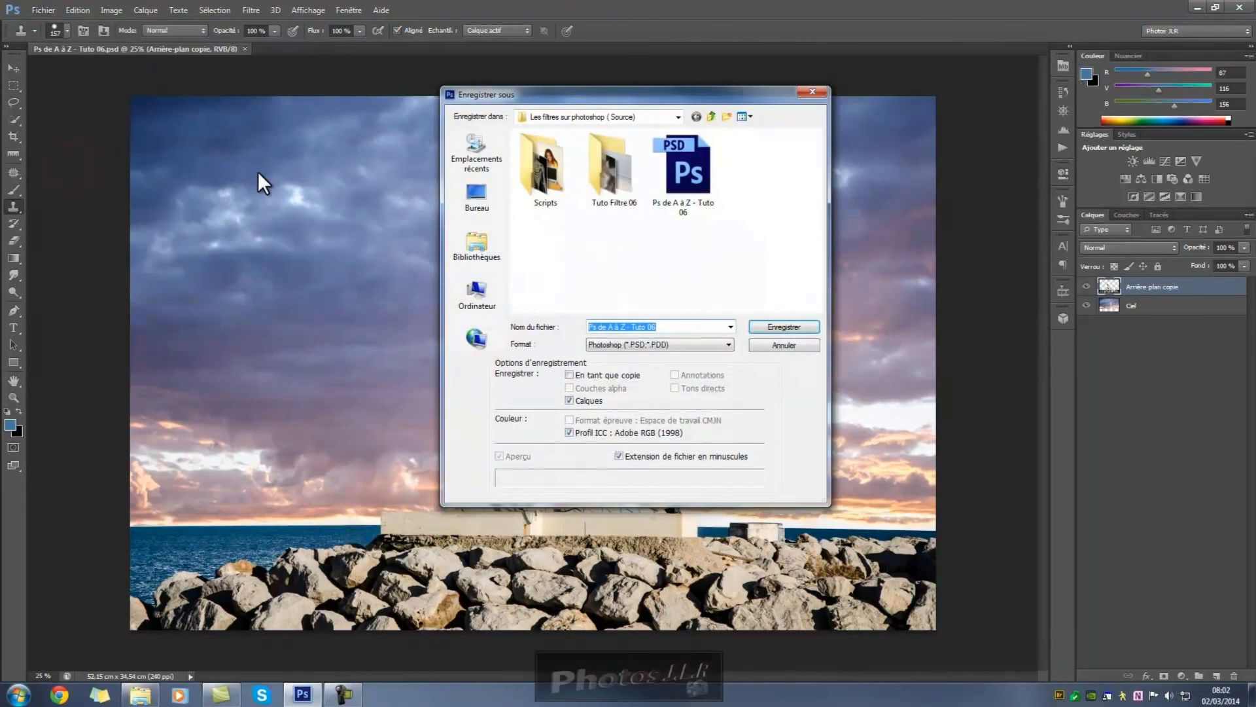